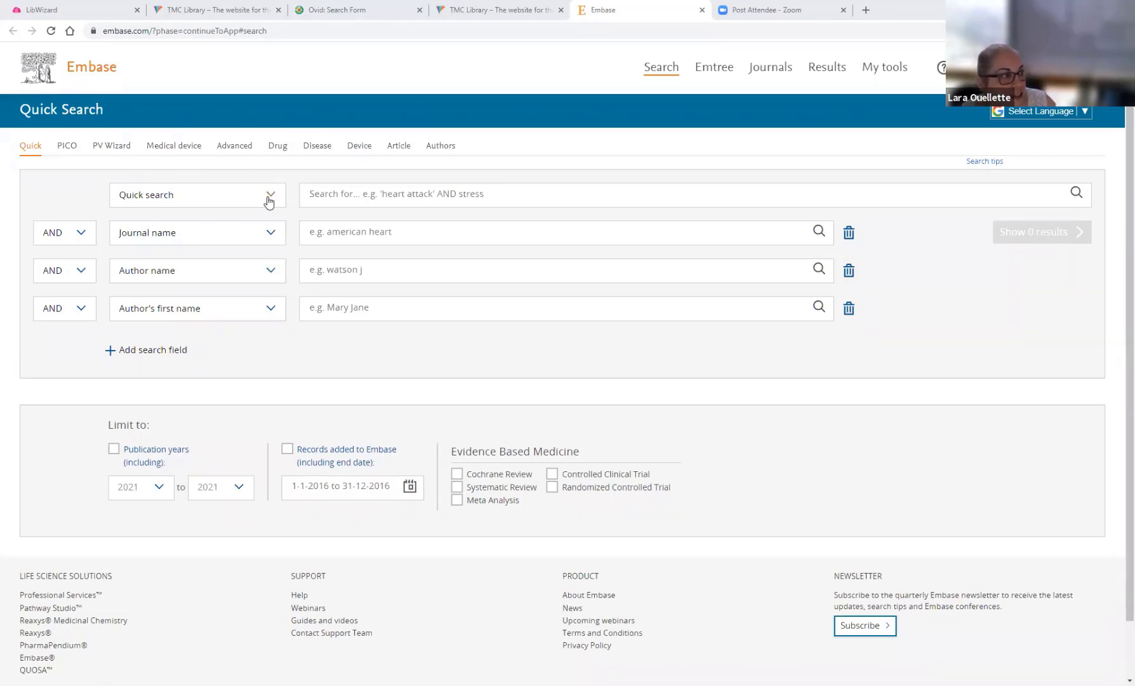
- Review the search field options available for the first Quick Search row
click(248, 202)
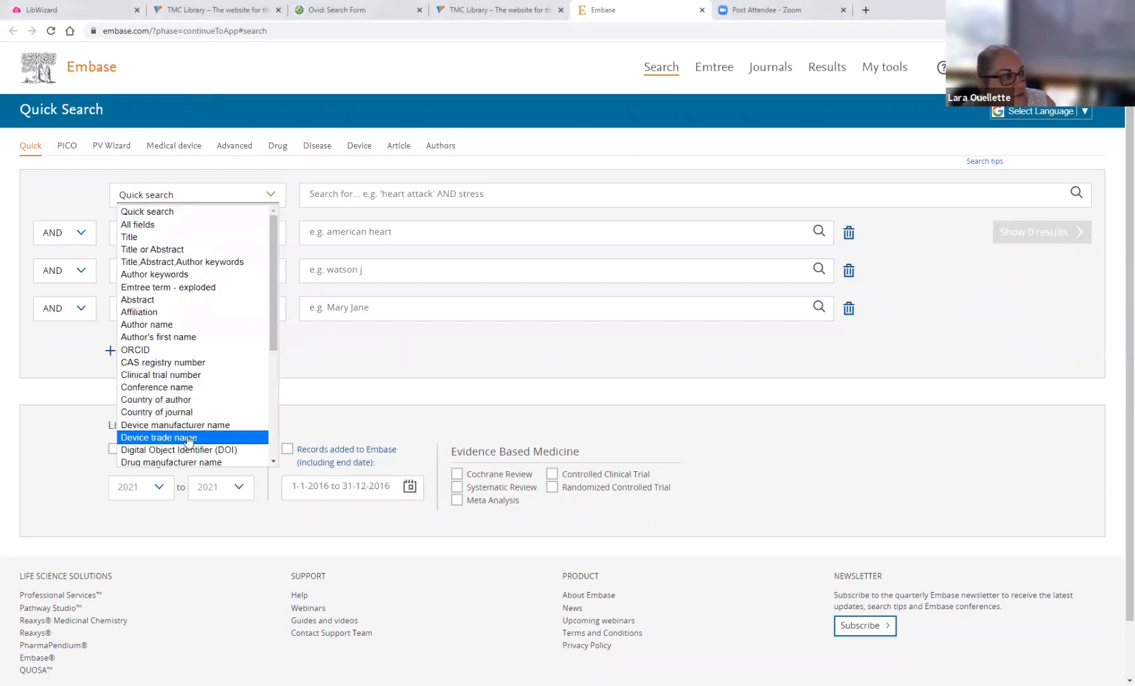
scroll(178, 406, down, 3)
scroll(179, 408, up, 2)
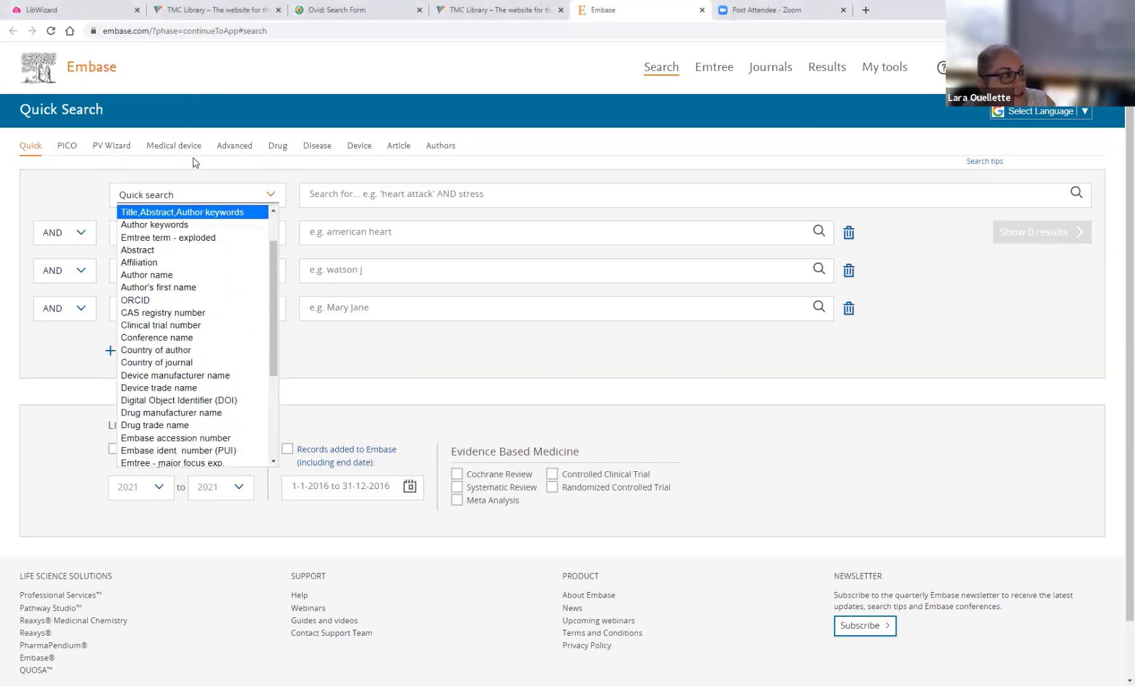
click(170, 174)
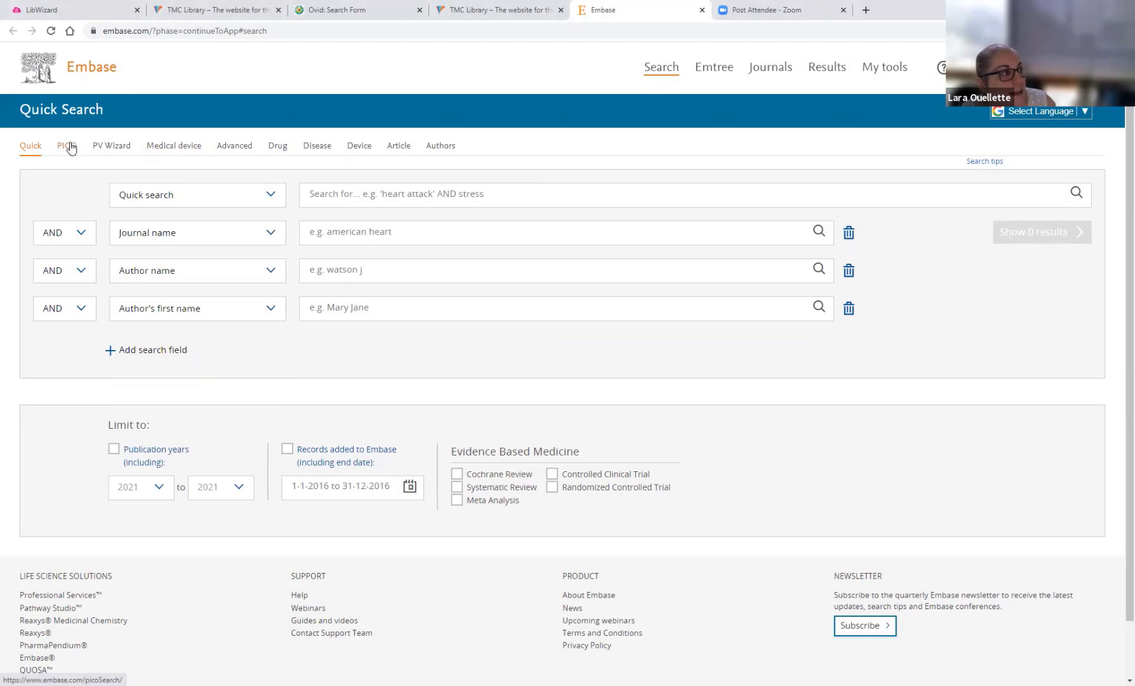
- Look through the PICO, PV Wizard, Medical device, Advanced and Article search forms, returning to Quick Search
click(69, 147)
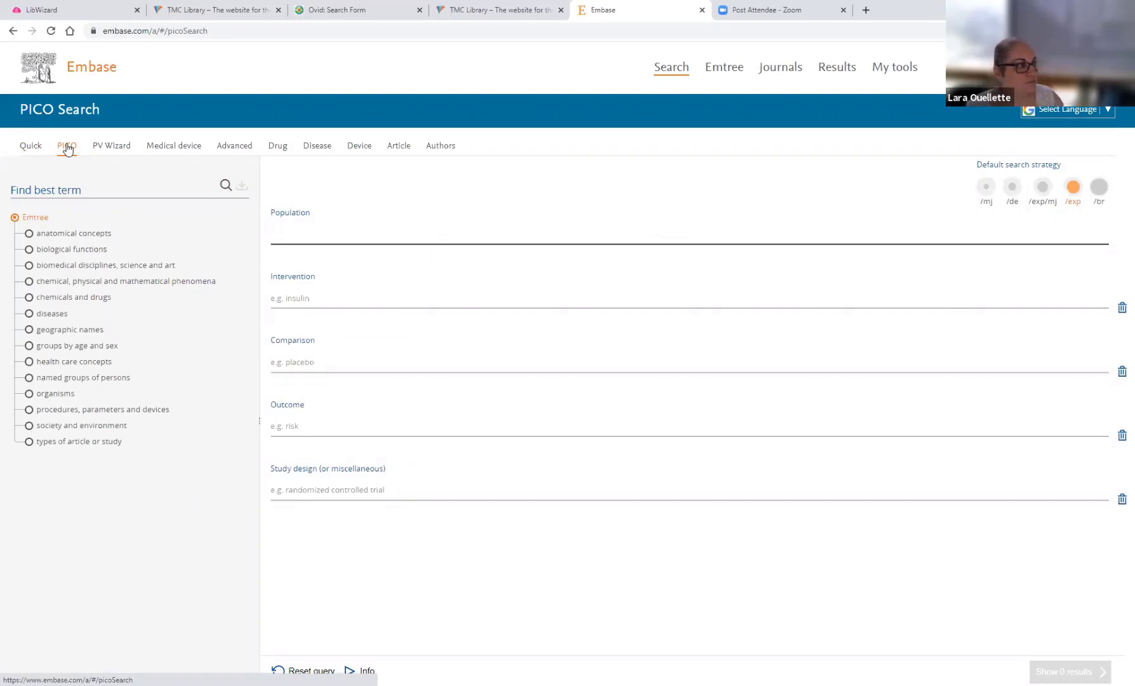
click(113, 148)
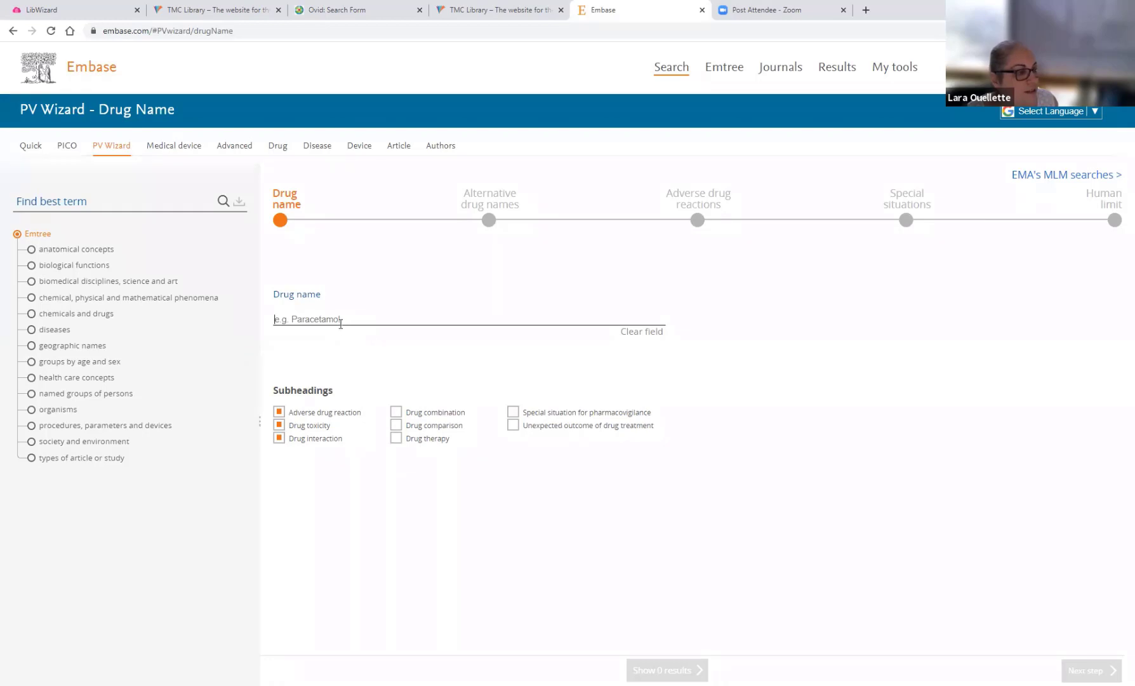
click(162, 147)
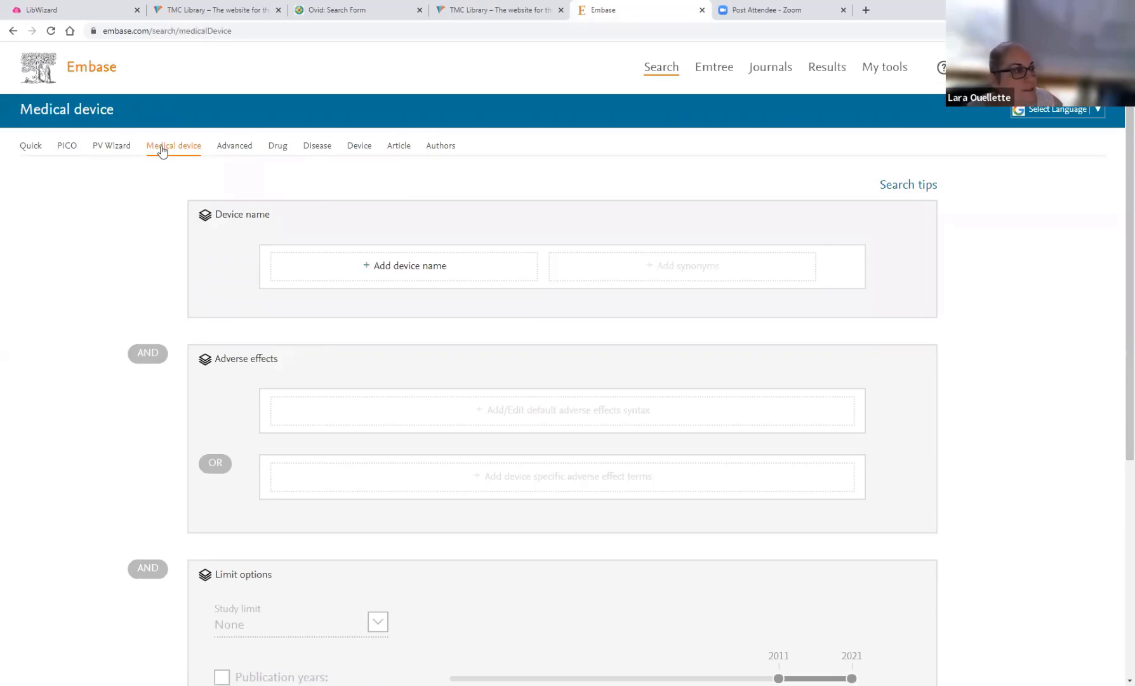
click(396, 266)
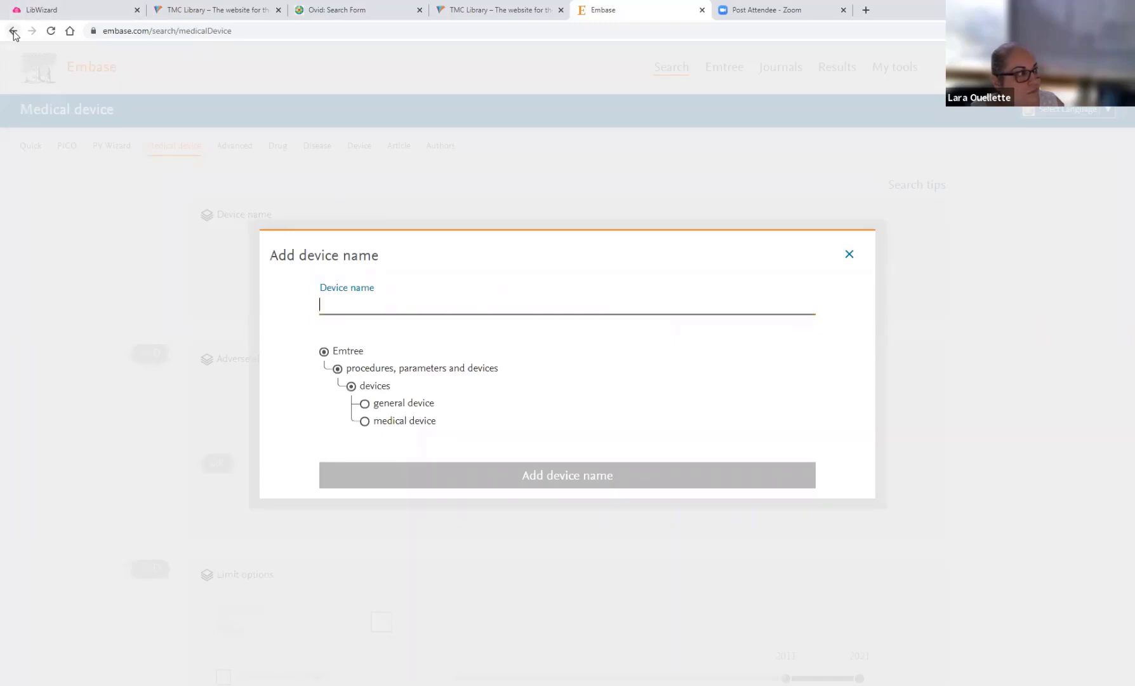
click(12, 30)
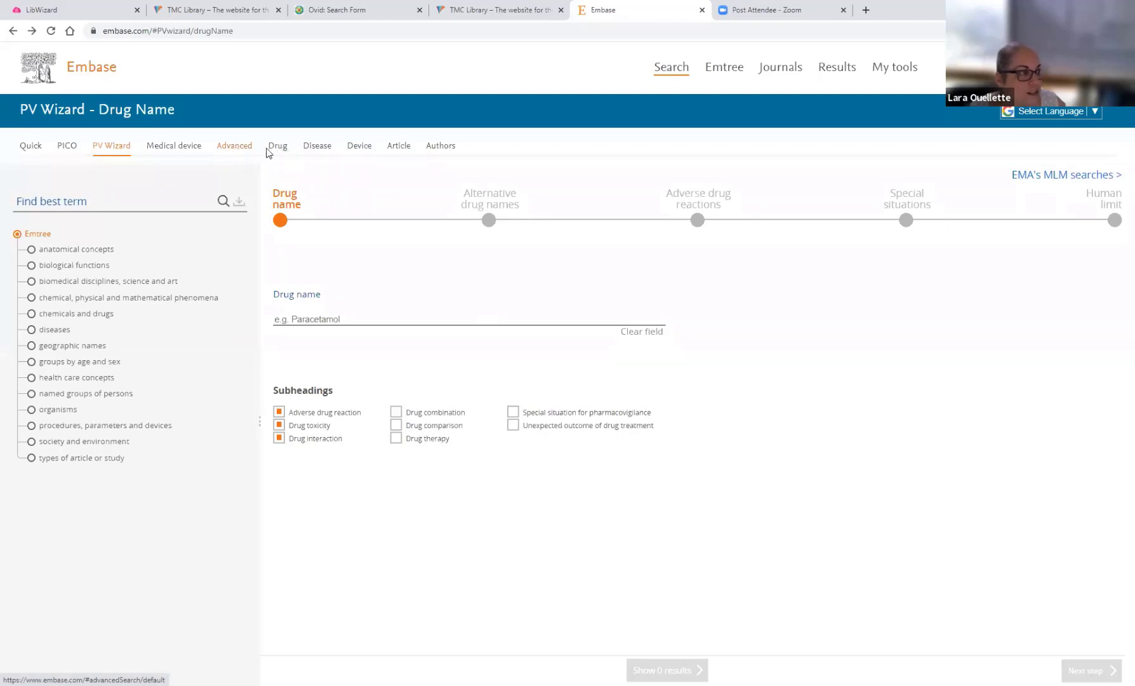
click(257, 148)
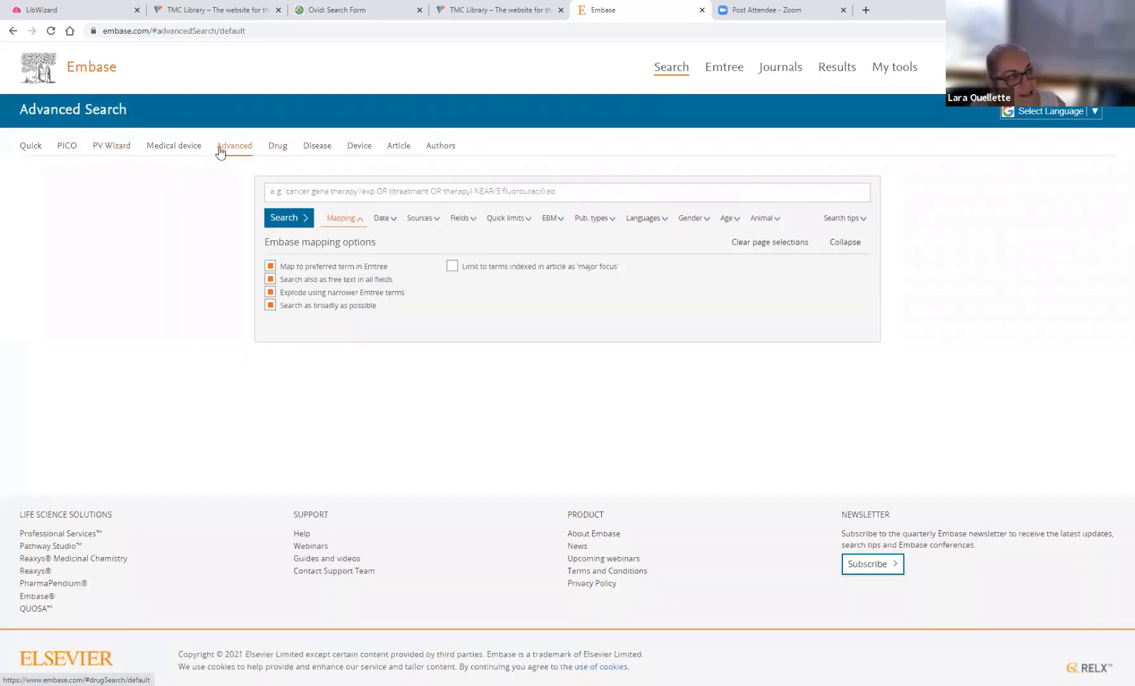
click(394, 146)
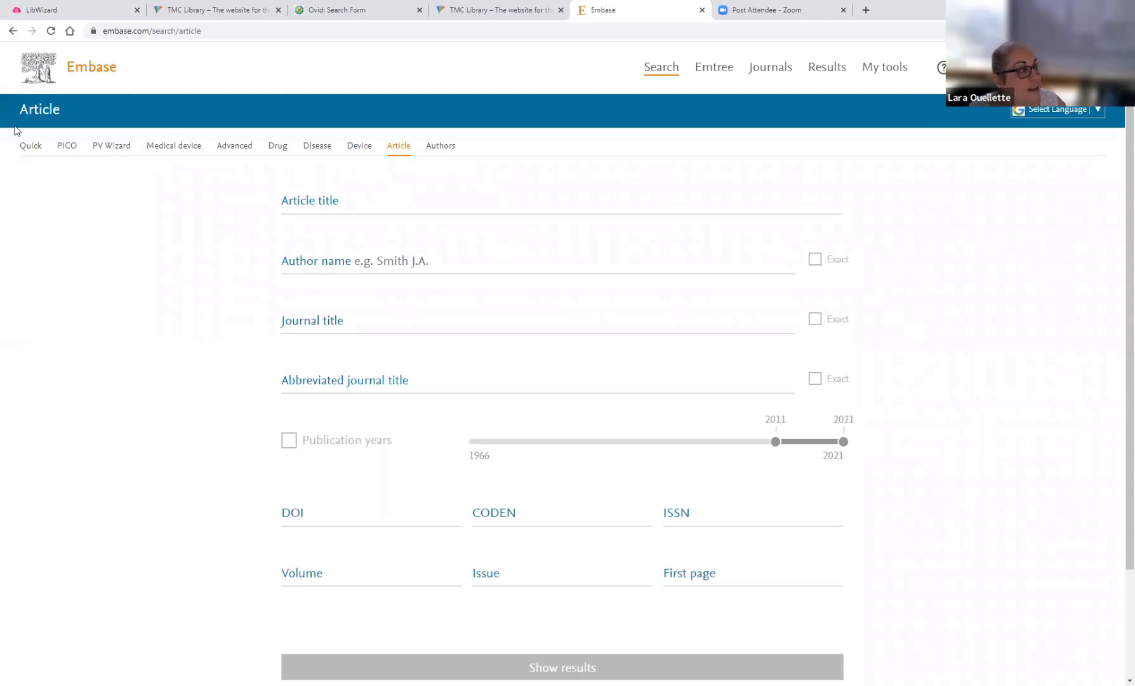
click(32, 147)
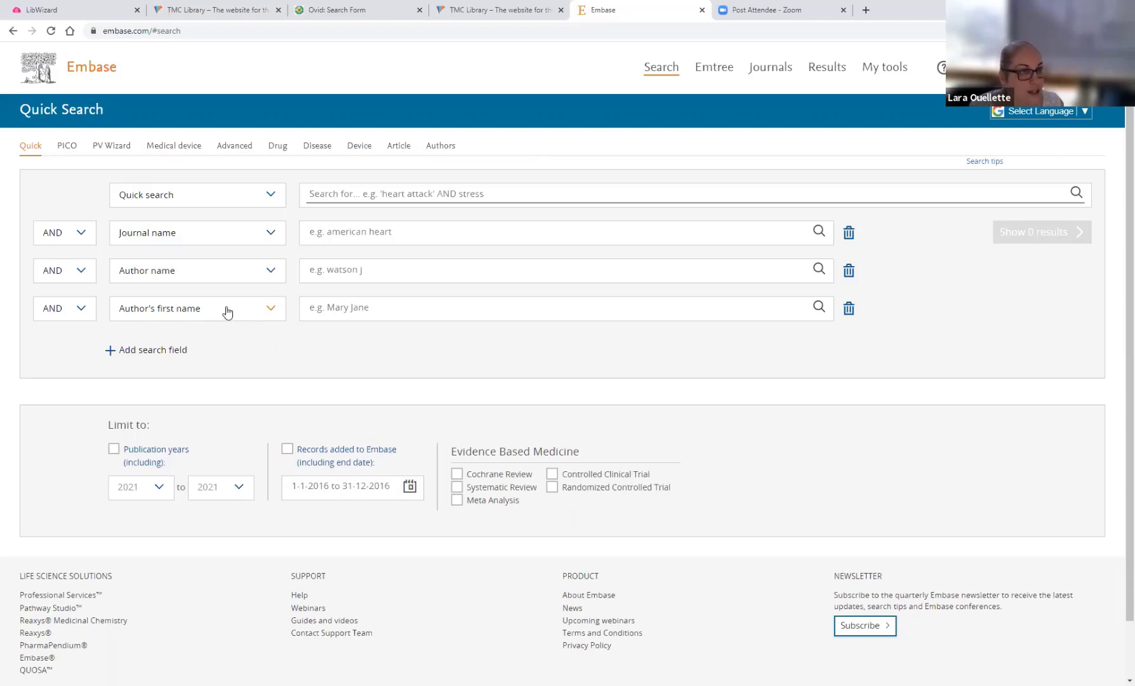
- Look up the term "faculty development" in the Emtree thesaurus and open its entry
click(712, 72)
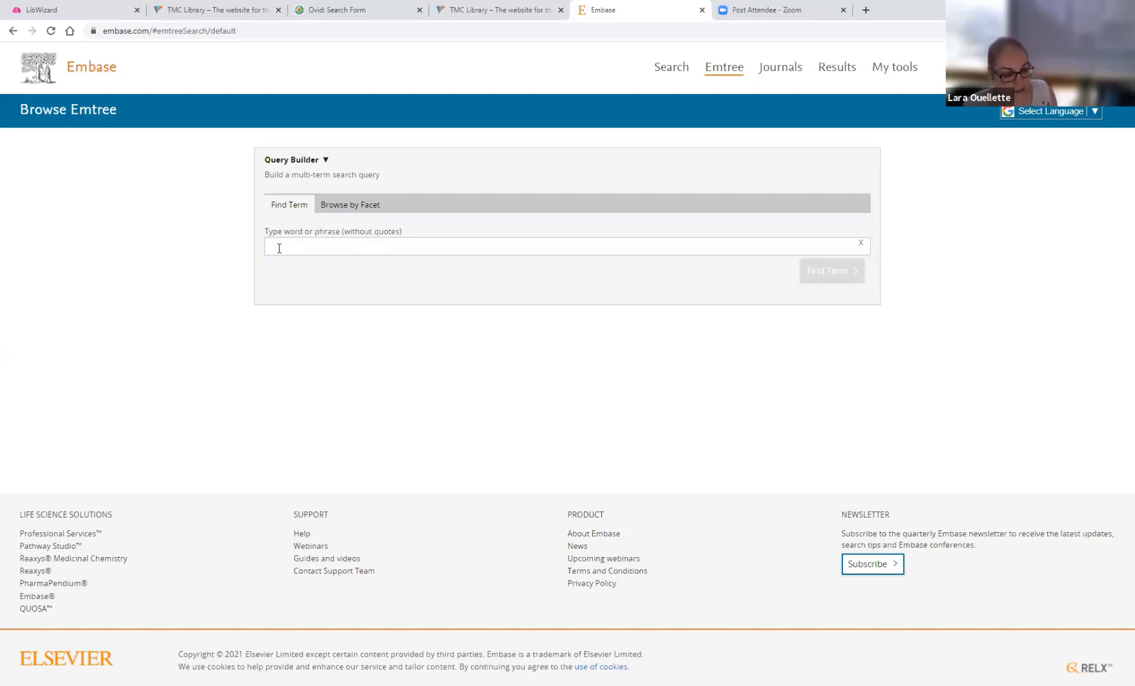
text(fa)
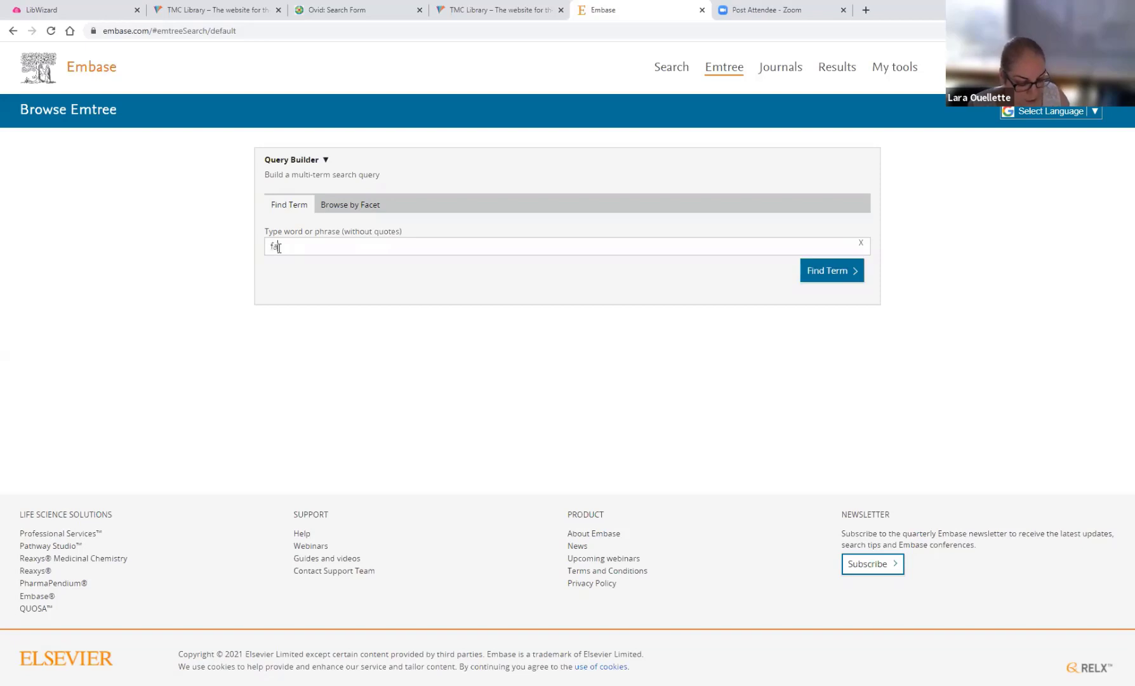
text(culty )
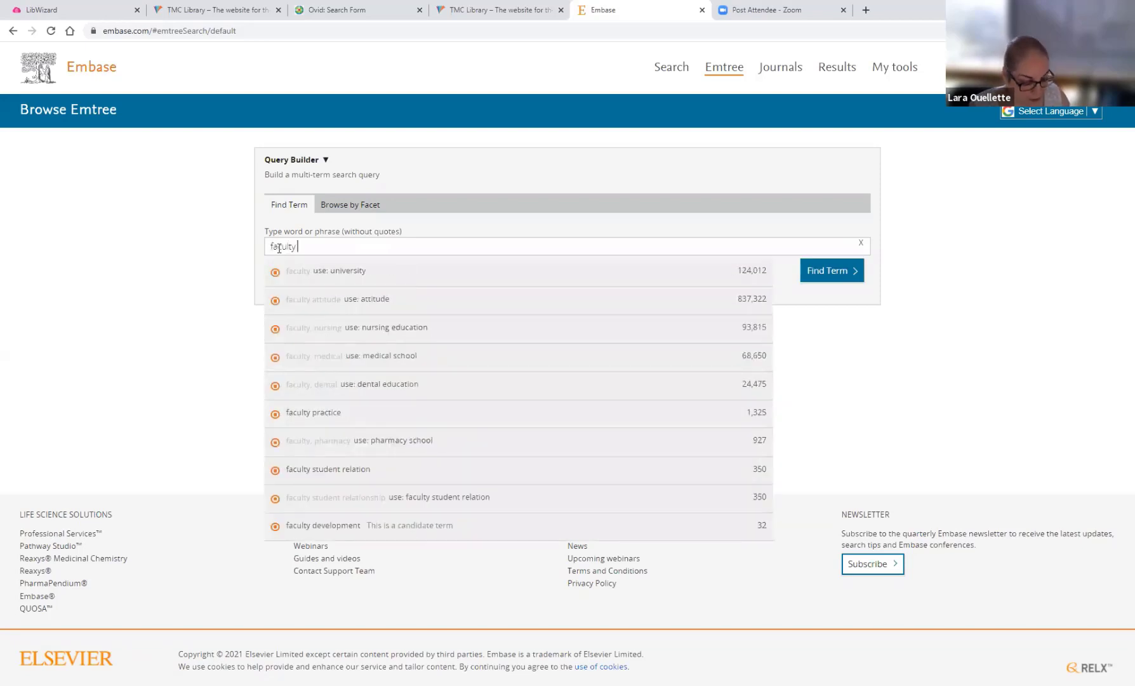
text(development)
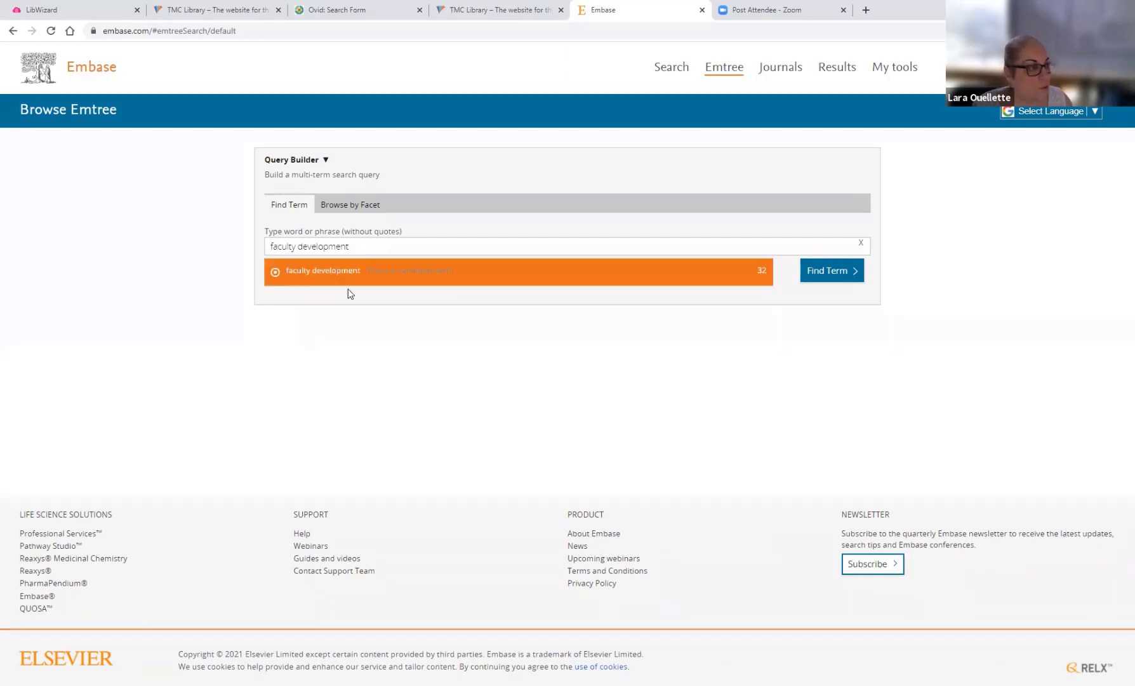
click(314, 273)
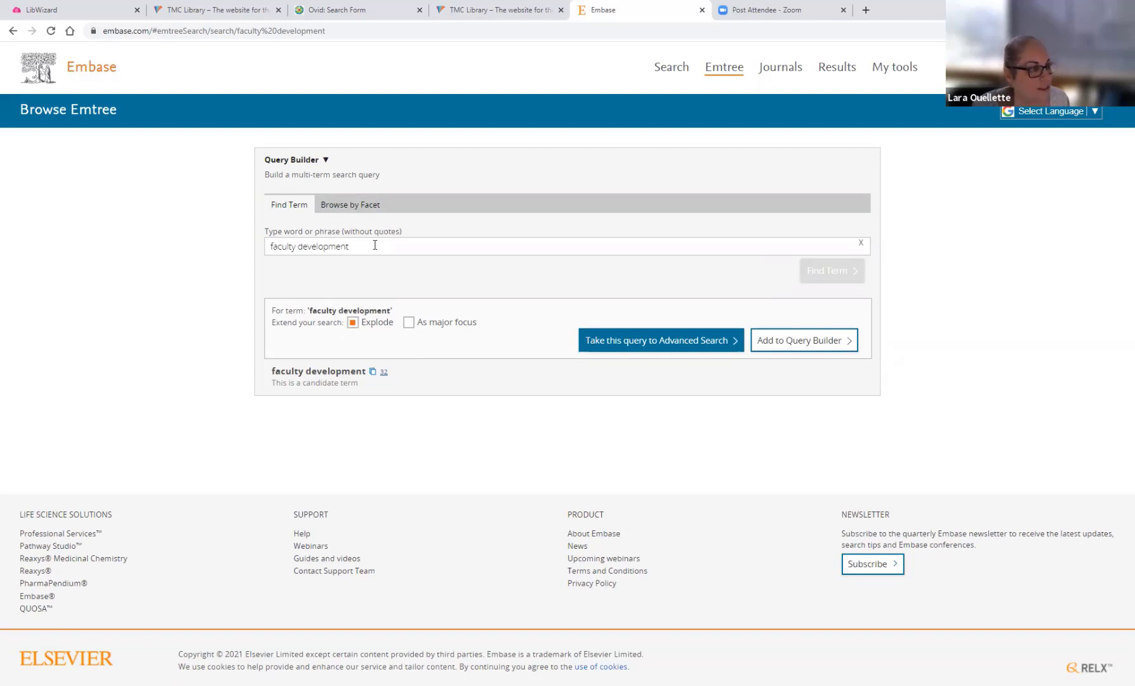
- Look up "team building" in Emtree and open the term's hierarchy entry
triple_click(266, 250)
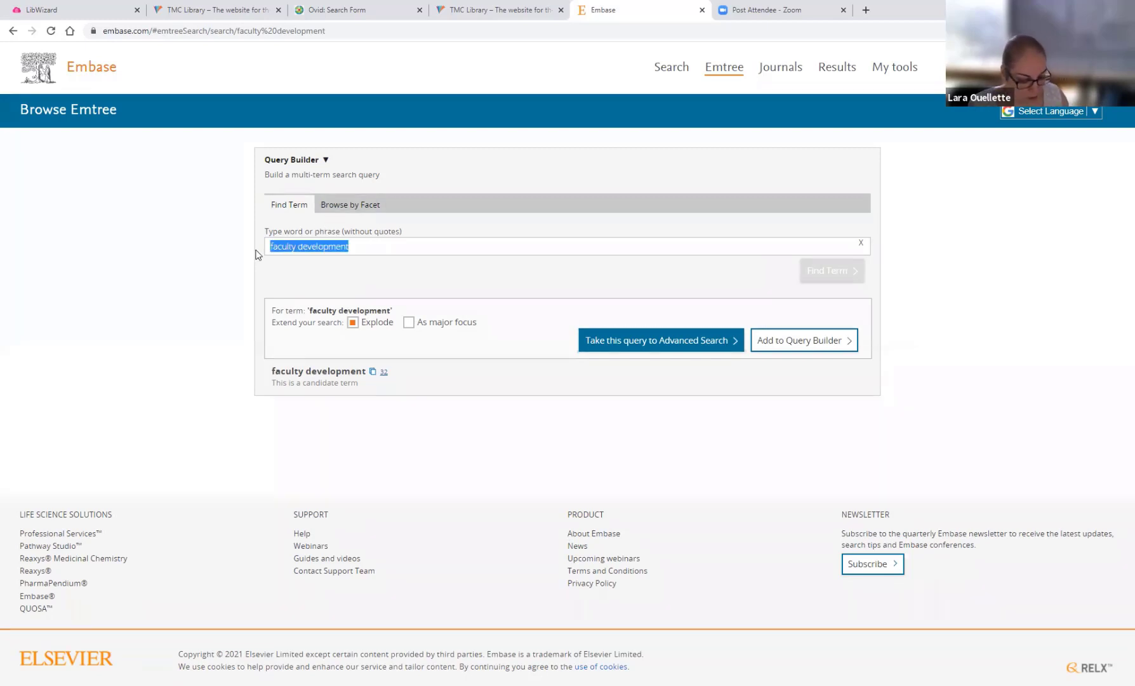
text(team)
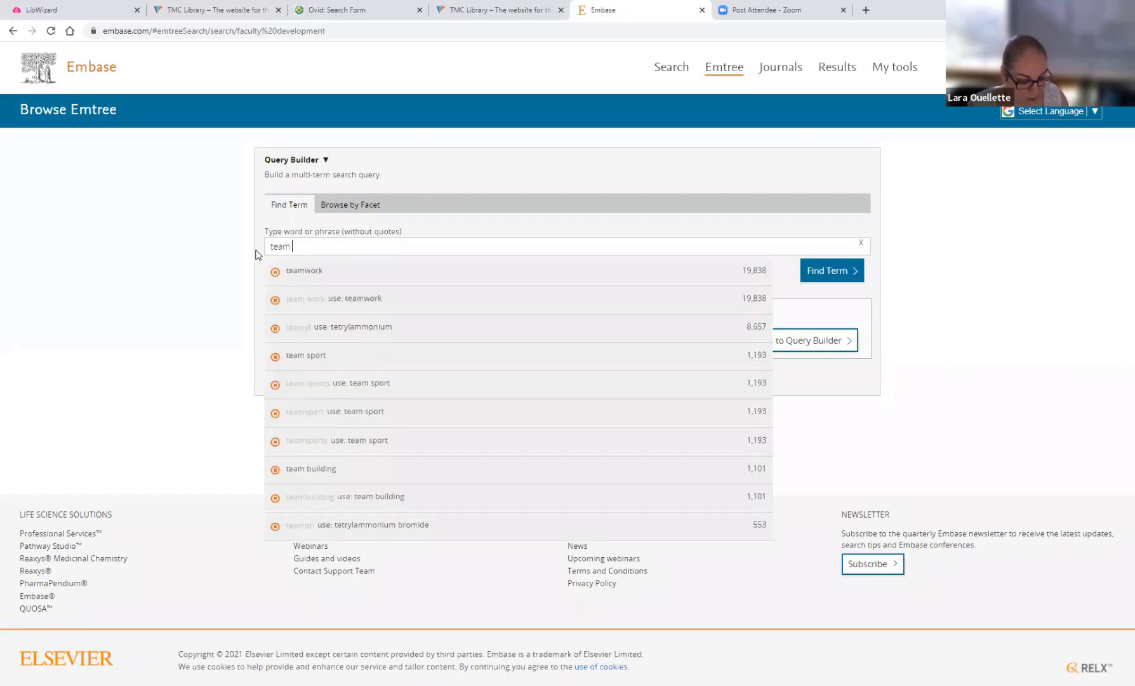
text( nuilding)
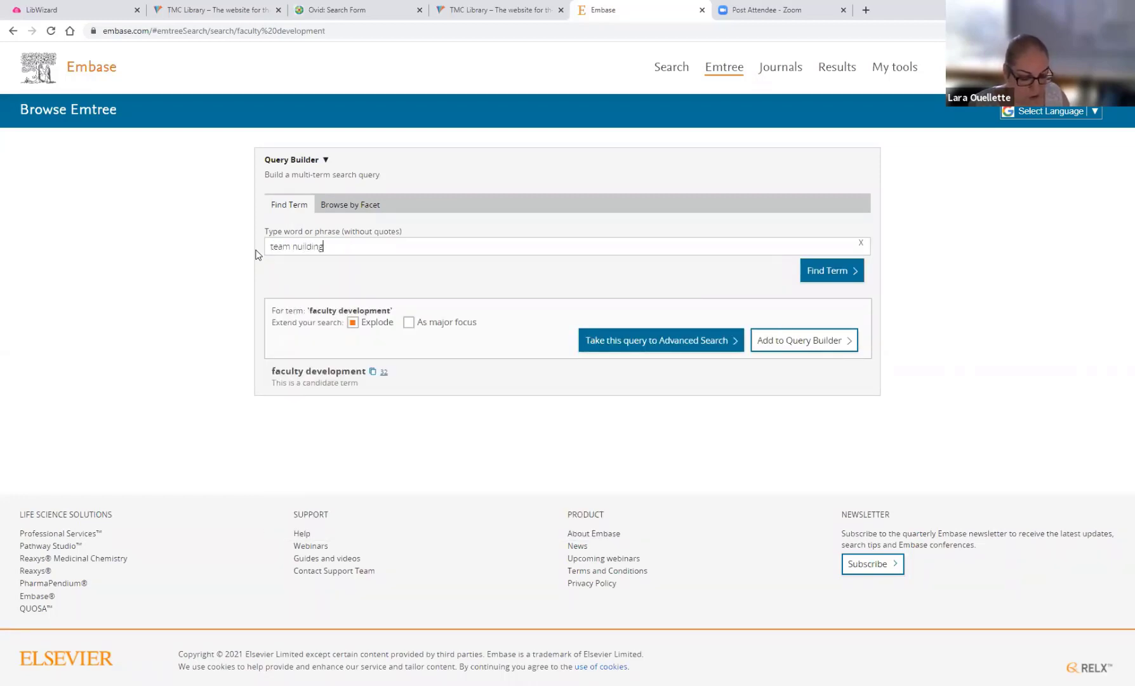
key(Return)
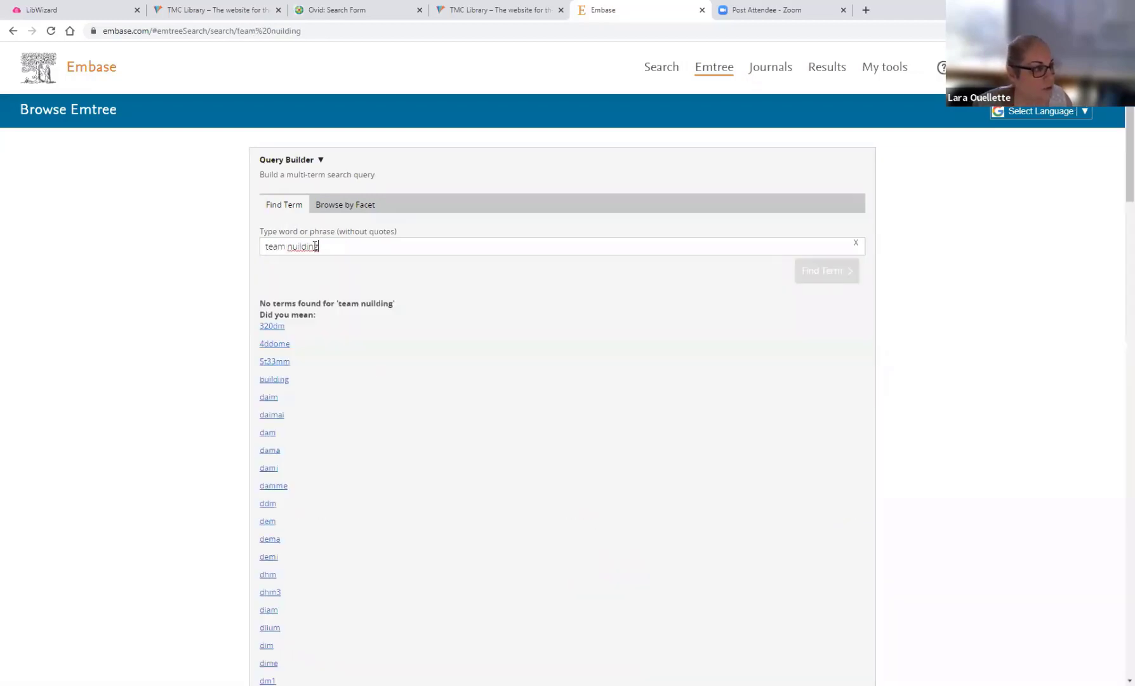
click(290, 247)
key(BackSpace)
text(b)
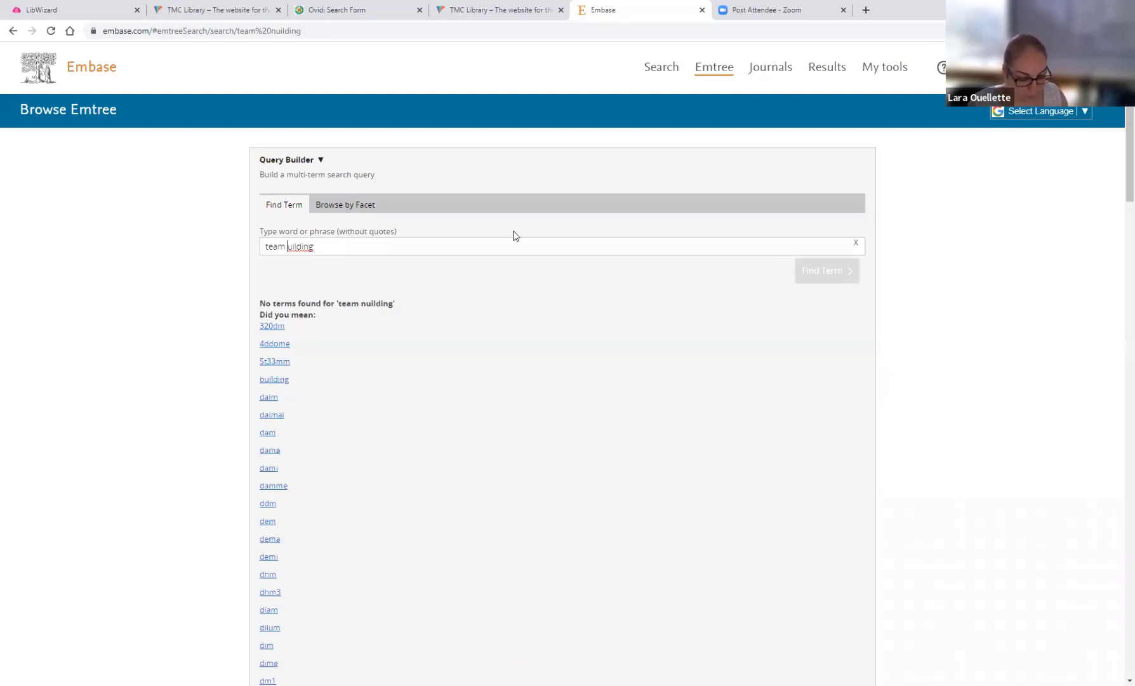
key(Return)
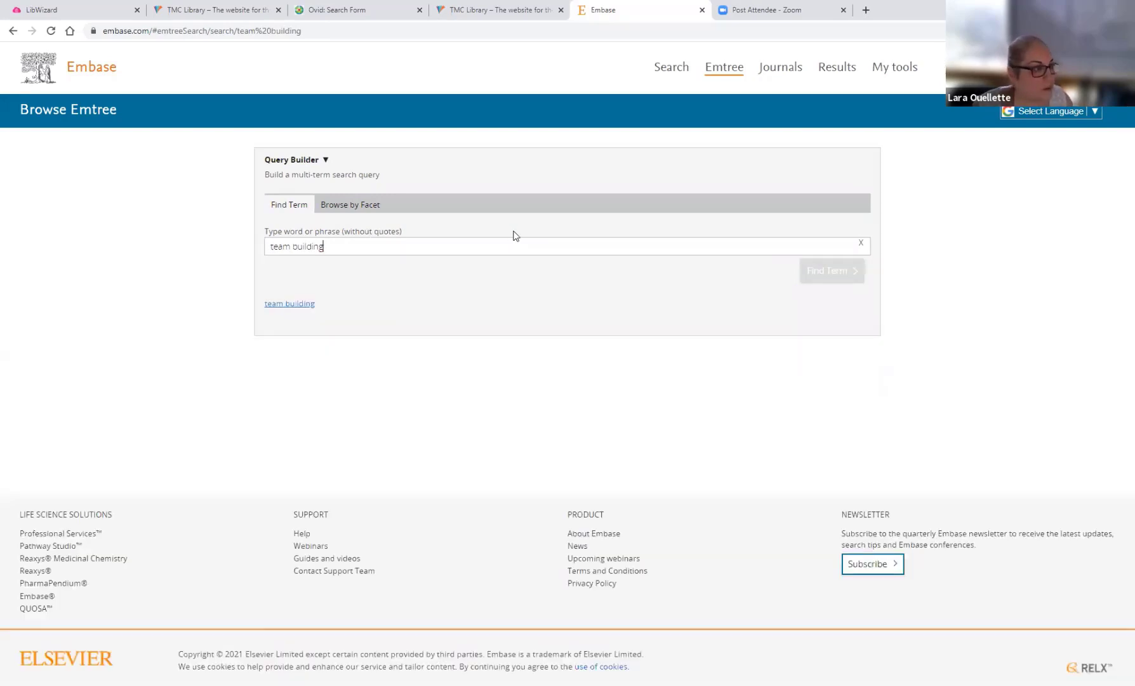
click(282, 307)
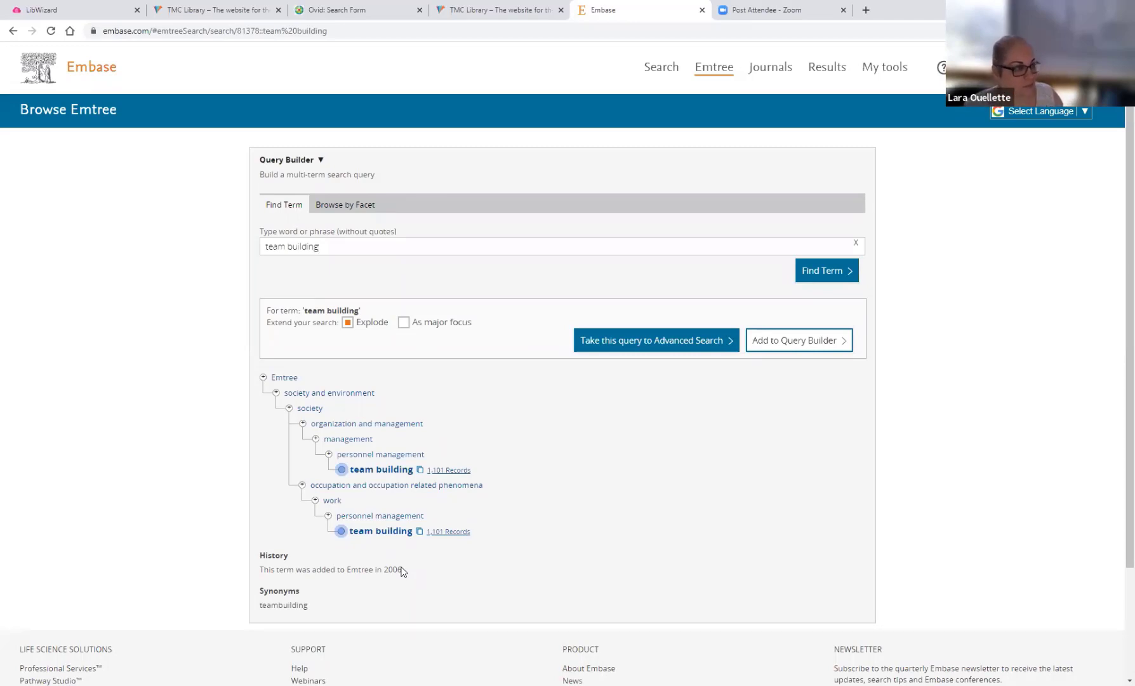
- Find "faculty development" in Emtree again and run it as an exploded query through Advanced Search
drag(325, 248, 249, 263)
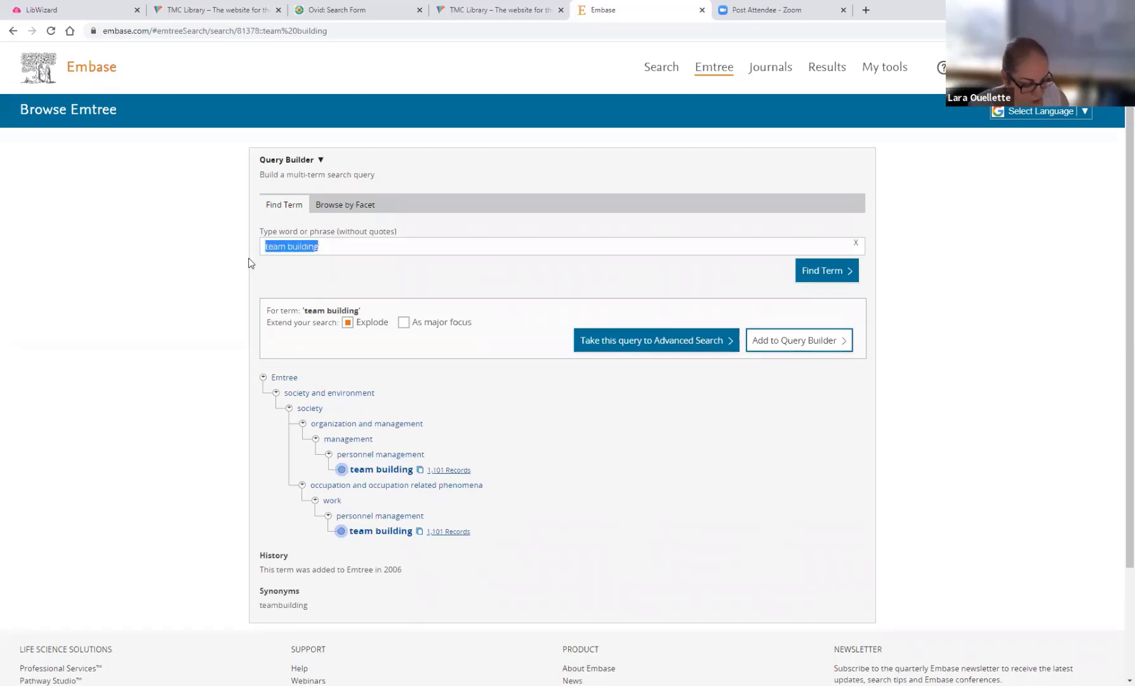
text(faculty)
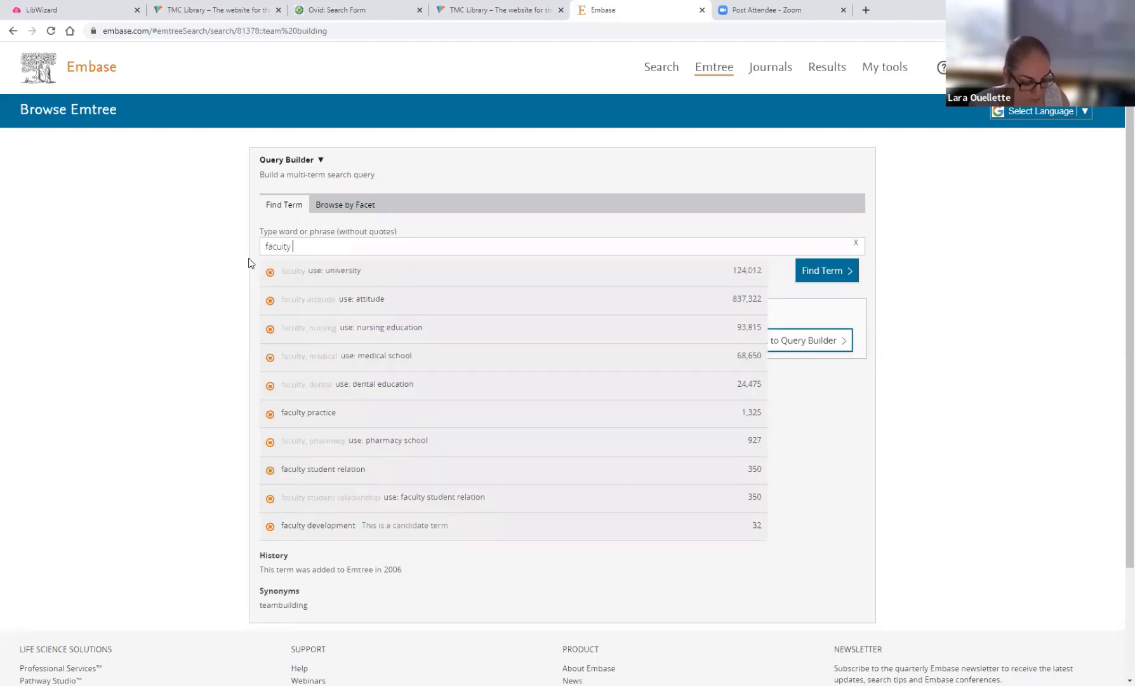
text( develop)
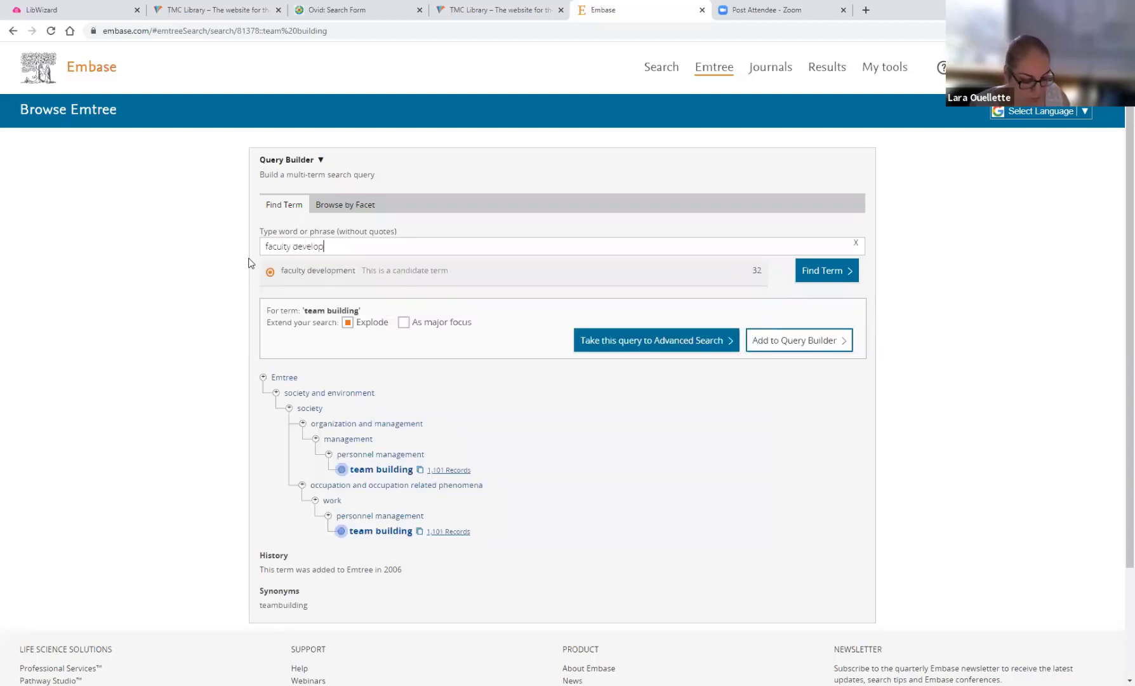
text(ment)
key(Return)
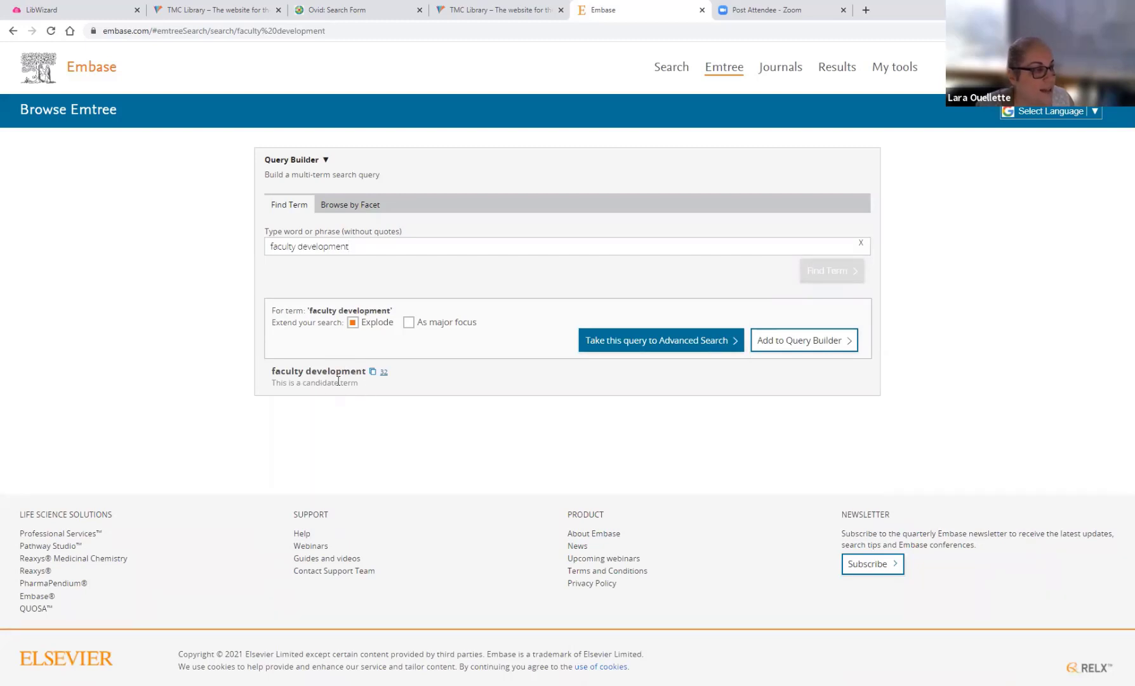
click(625, 339)
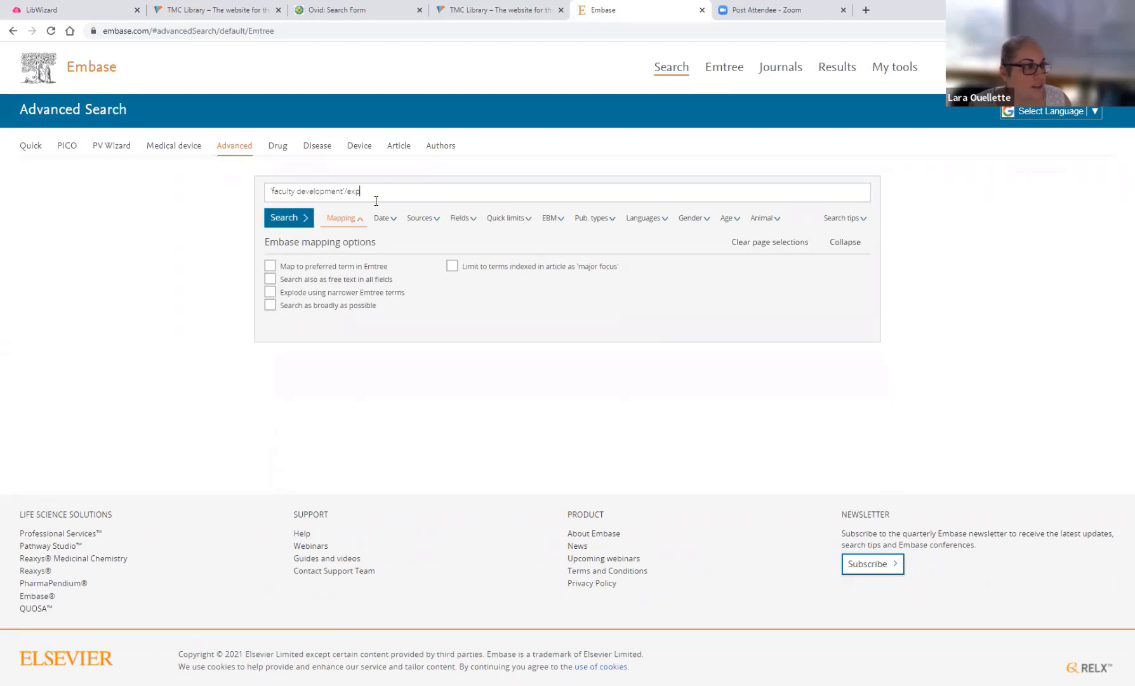
click(291, 221)
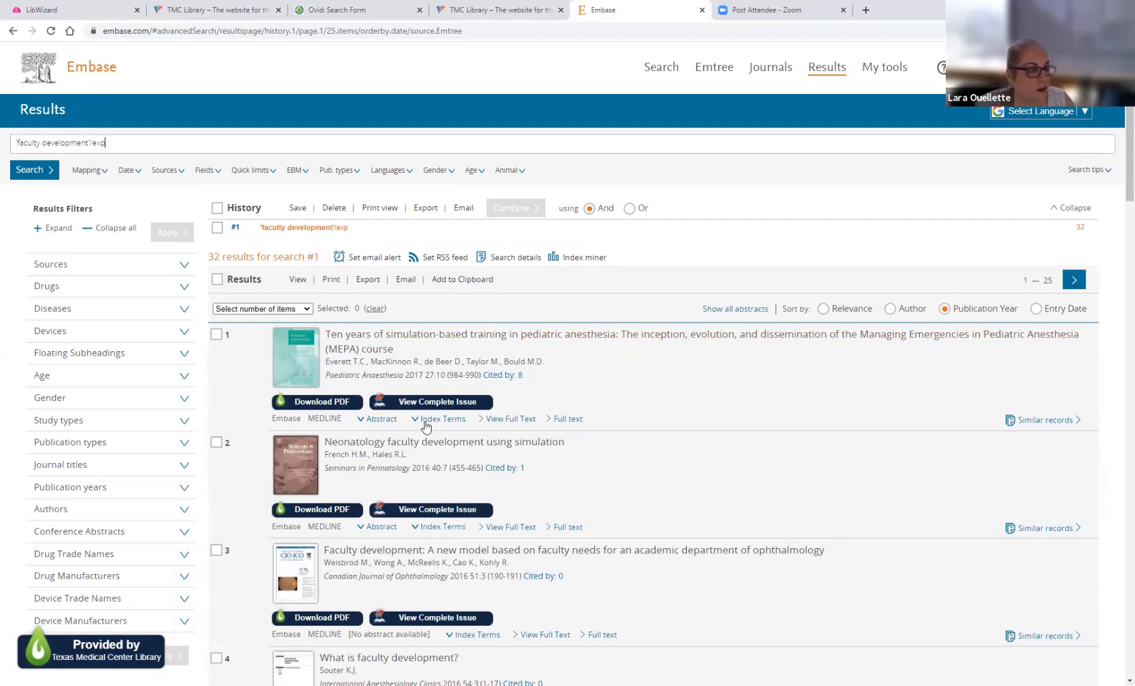
- Show all abstracts in the "faculty development" results and examine the records and the search history entry
click(749, 310)
scroll(763, 413, down, 4)
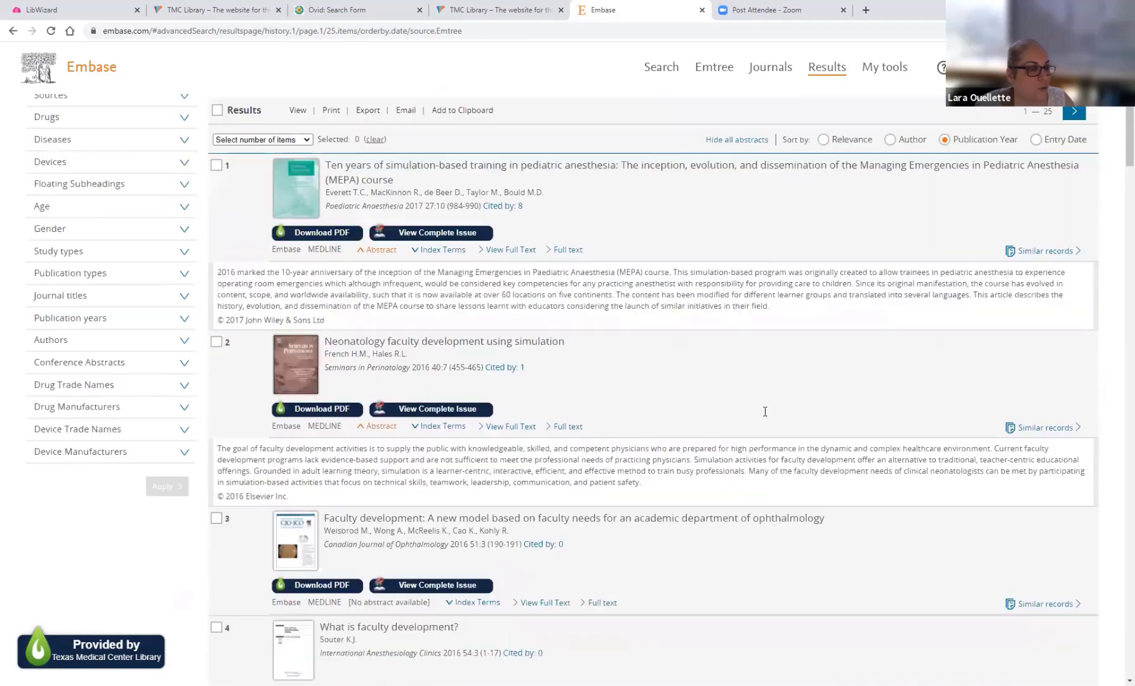
scroll(763, 416, up, 4)
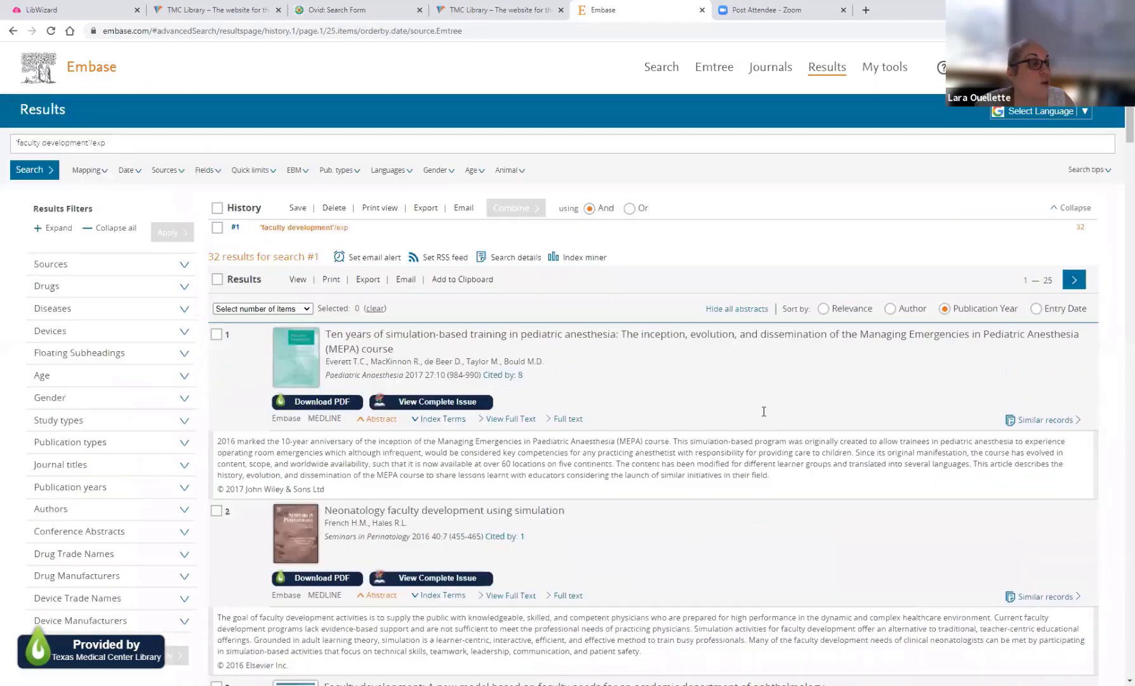
scroll(763, 416, down, 4)
scroll(586, 412, down, 2)
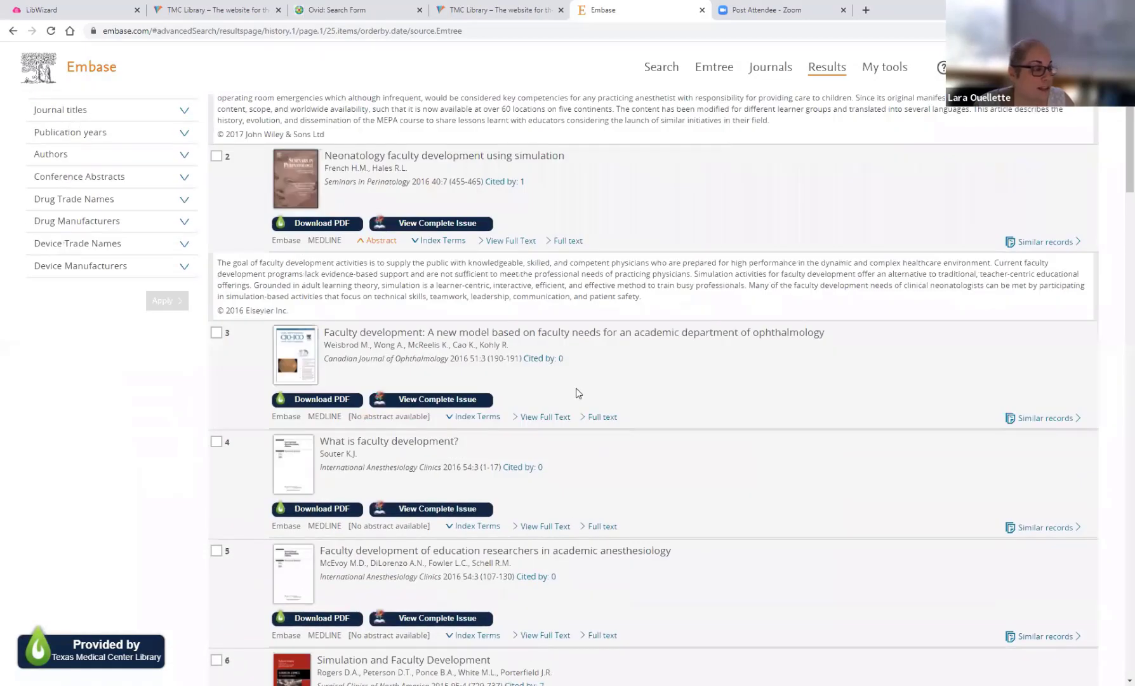
scroll(575, 392, up, 6)
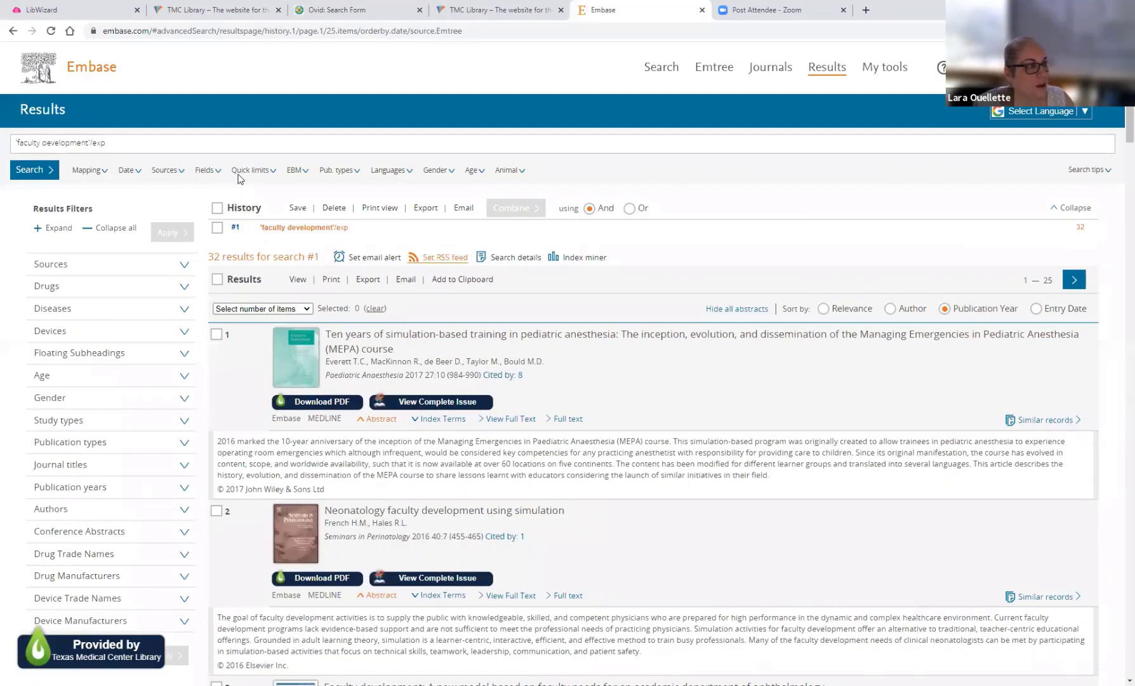
mouse_move(296, 233)
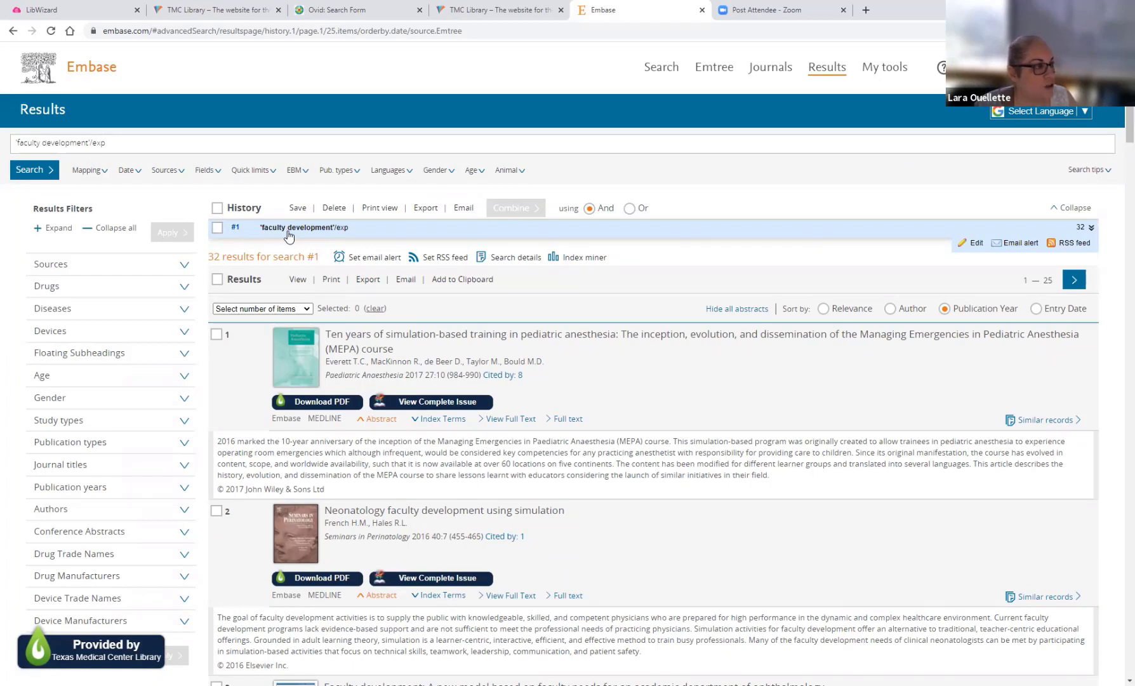
- Open the Quick Search form and set the first search field to Title, Abstract, Author keywords
click(664, 73)
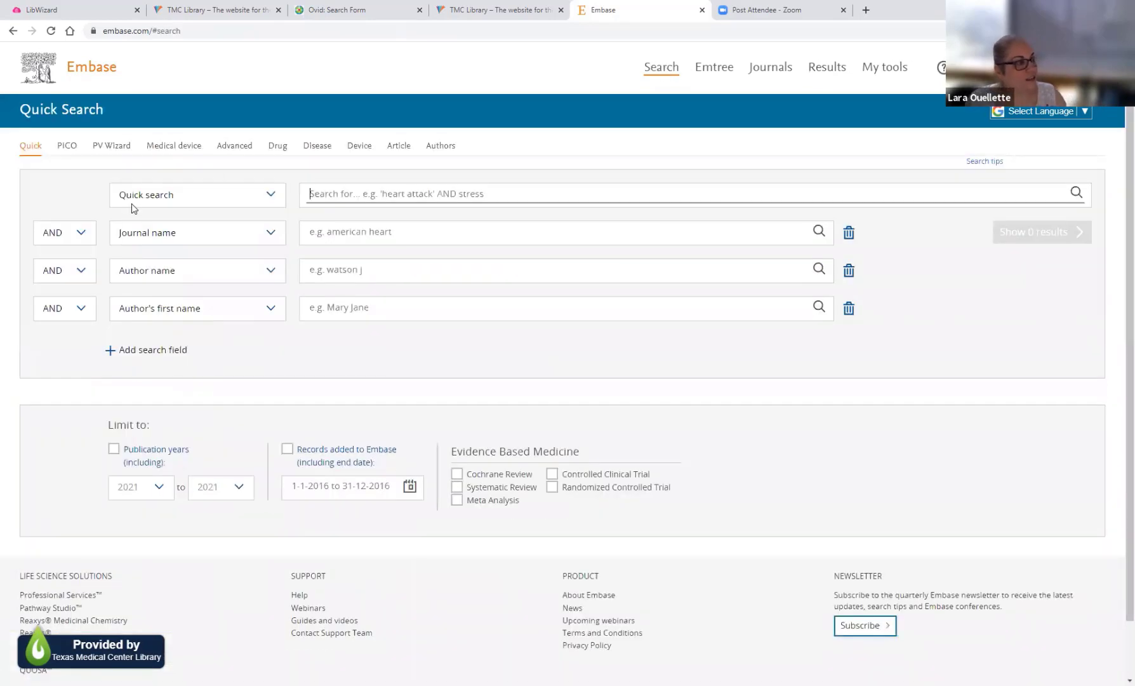
click(272, 199)
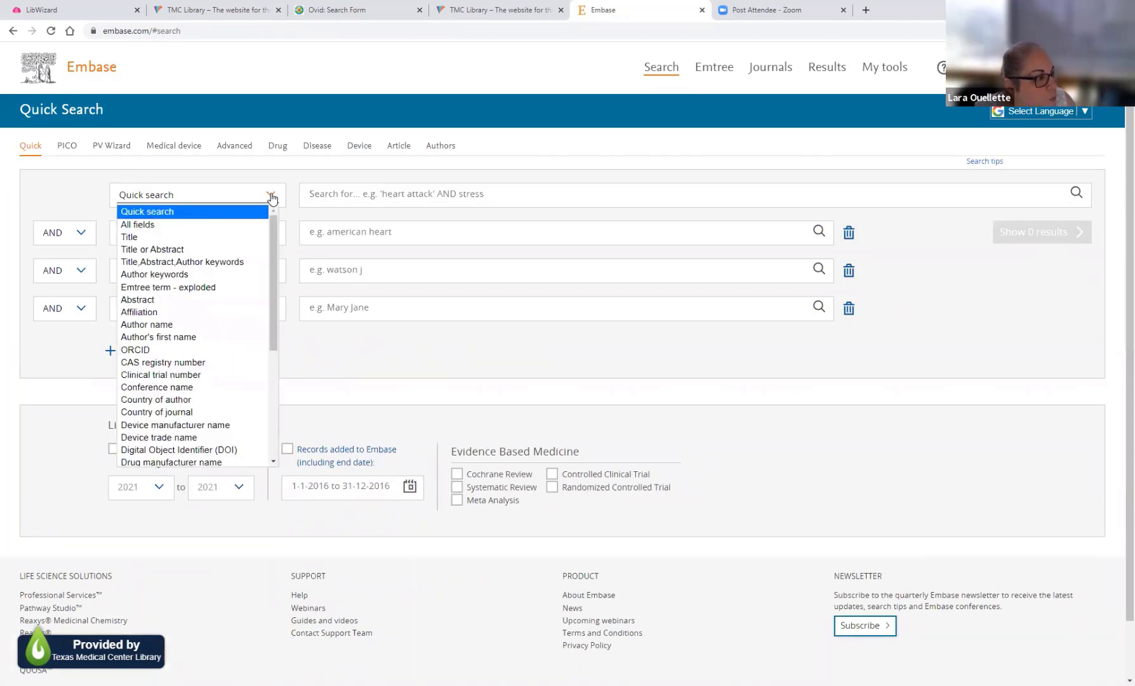
click(219, 269)
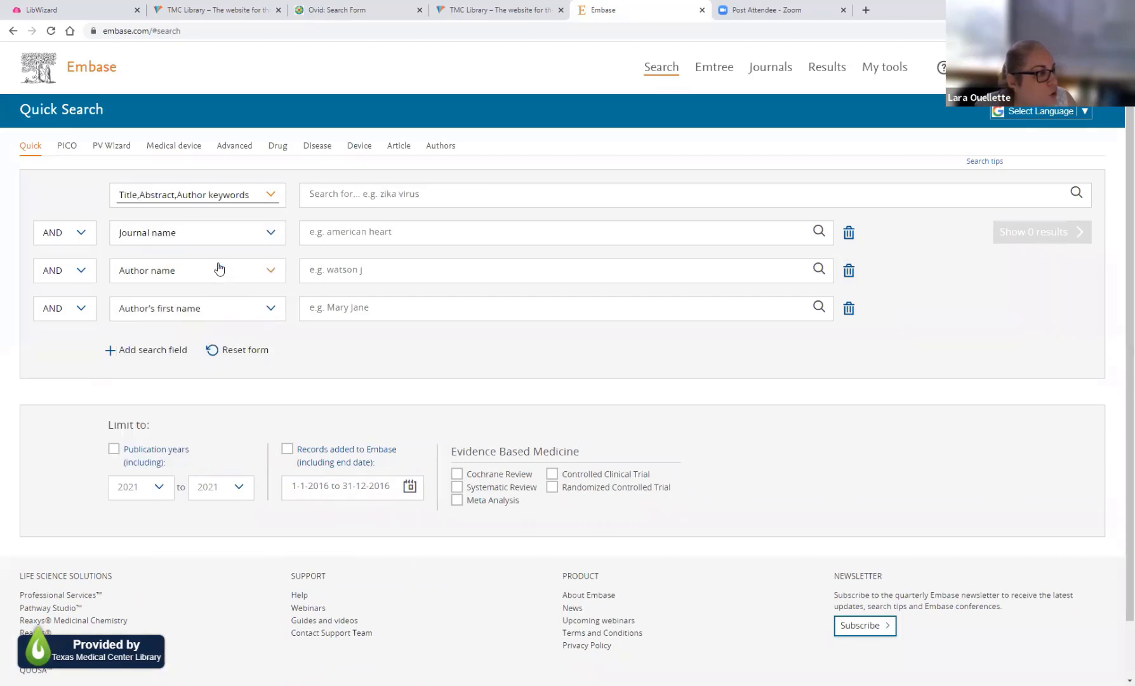
- Search for "faculty development" or 'personnel management', choosing the preferred term suggested for "staff development"
click(333, 197)
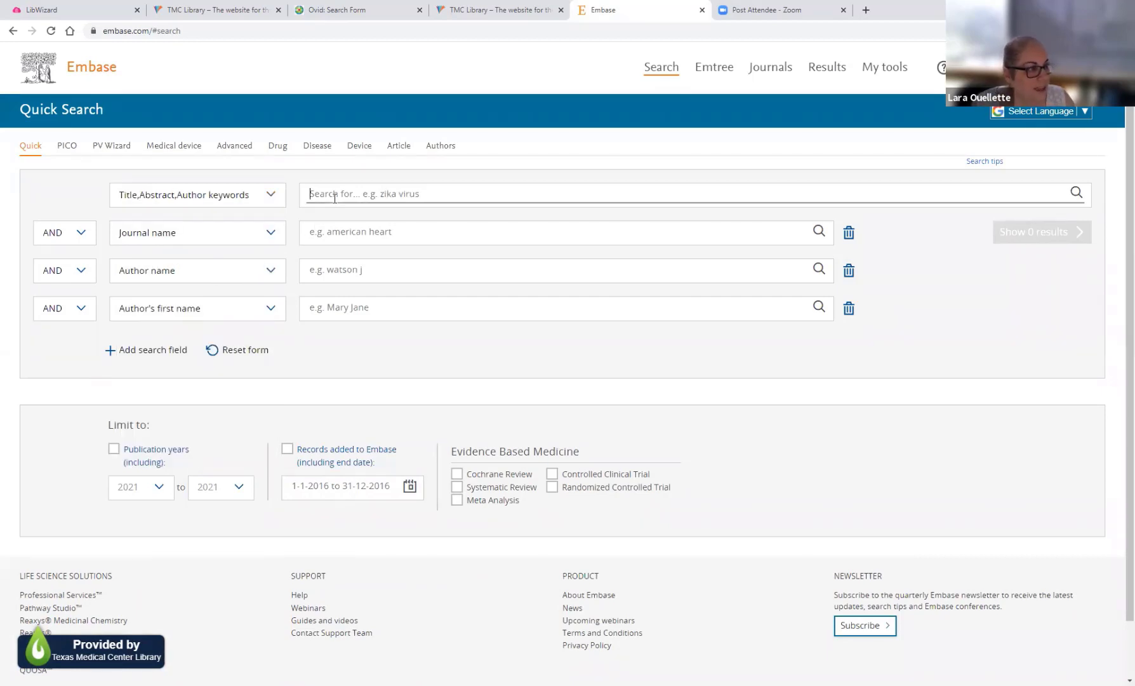
text("fa)
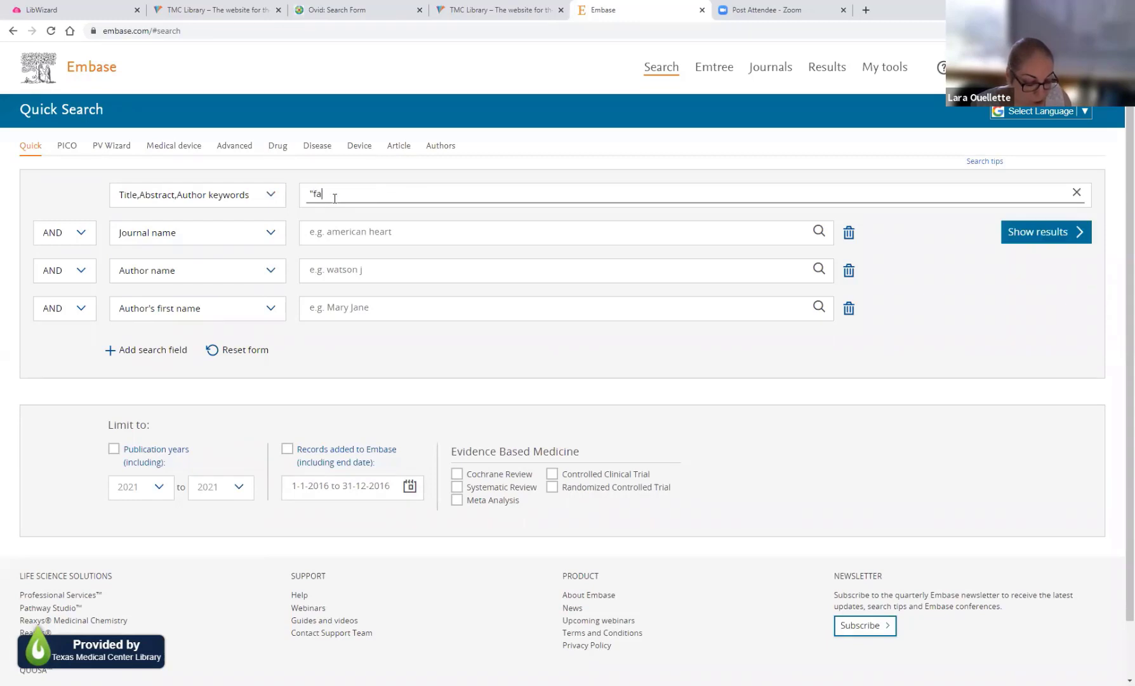
text(culty development)
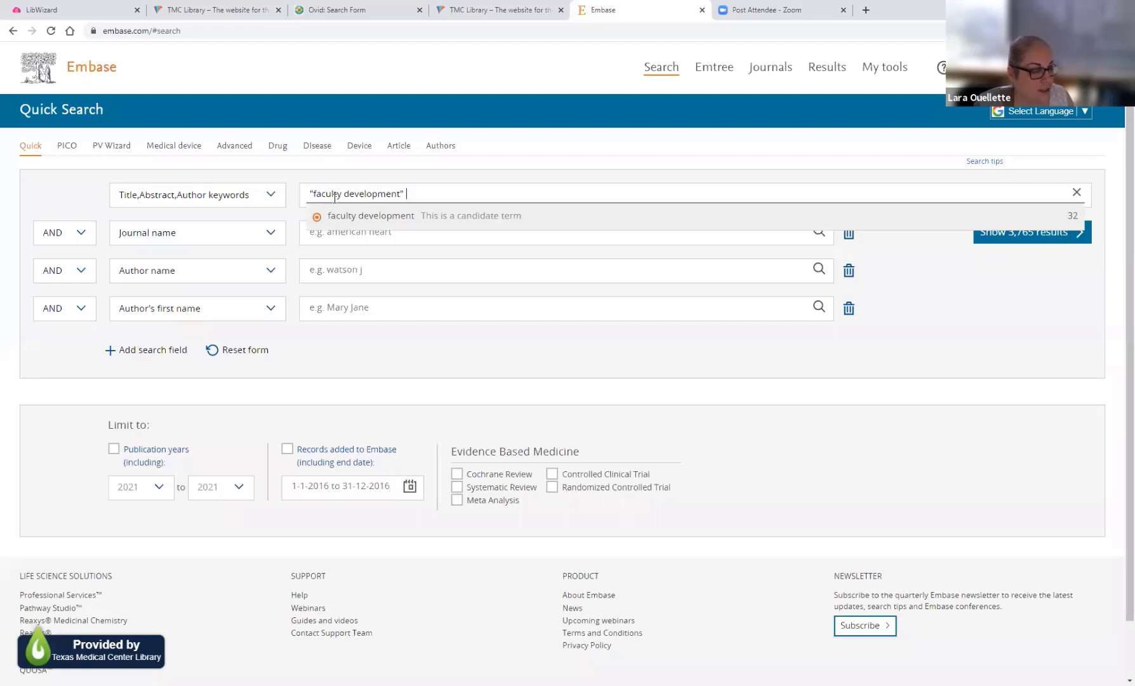
text(" or )
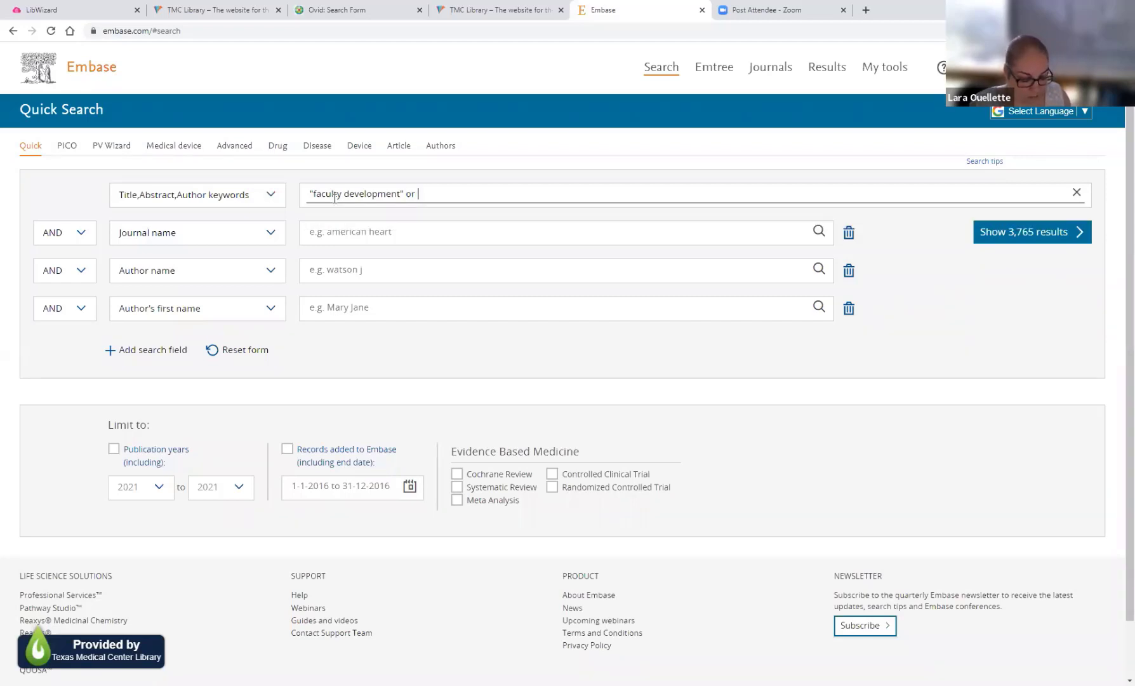
text("staff de)
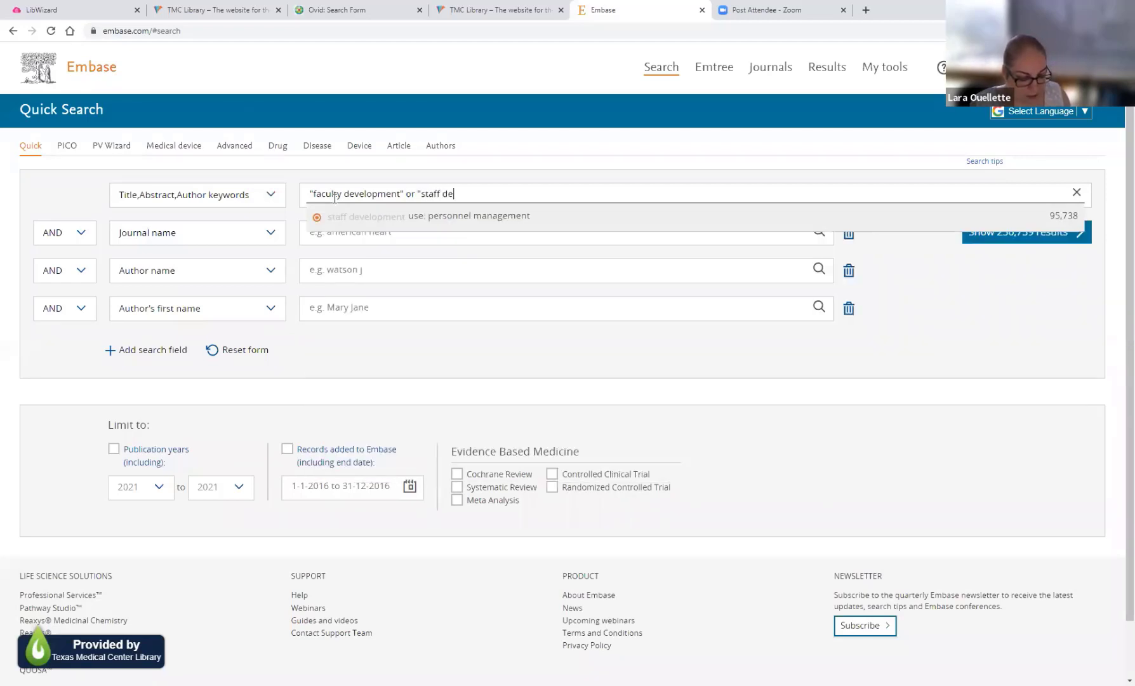
text(velopment")
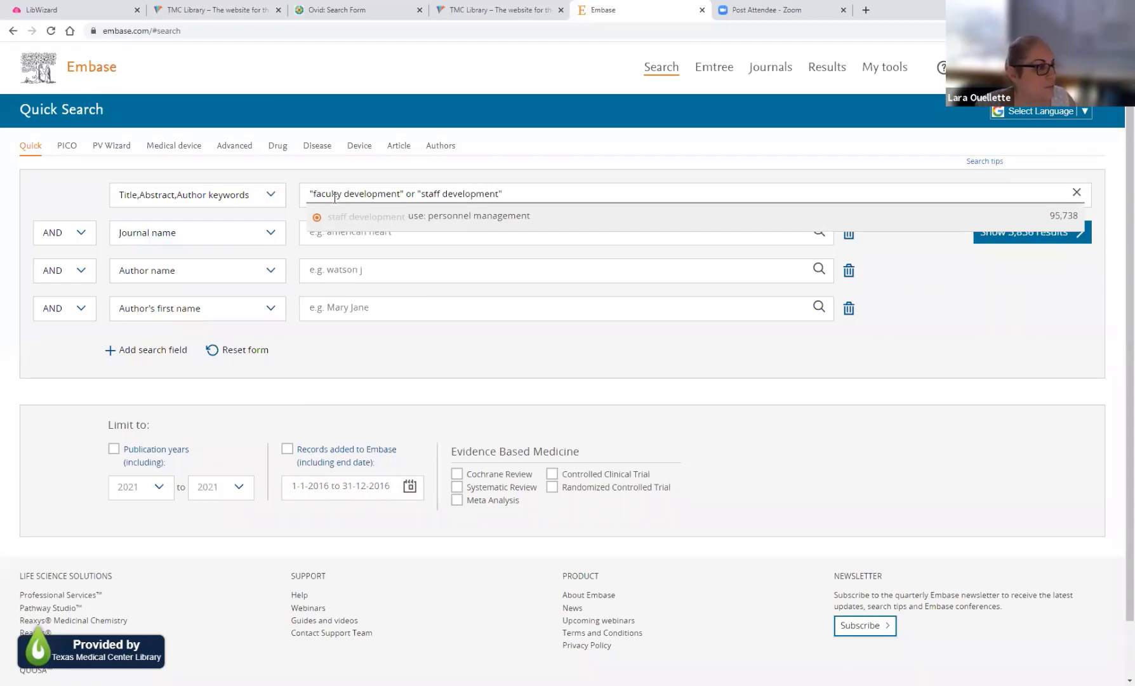
click(621, 206)
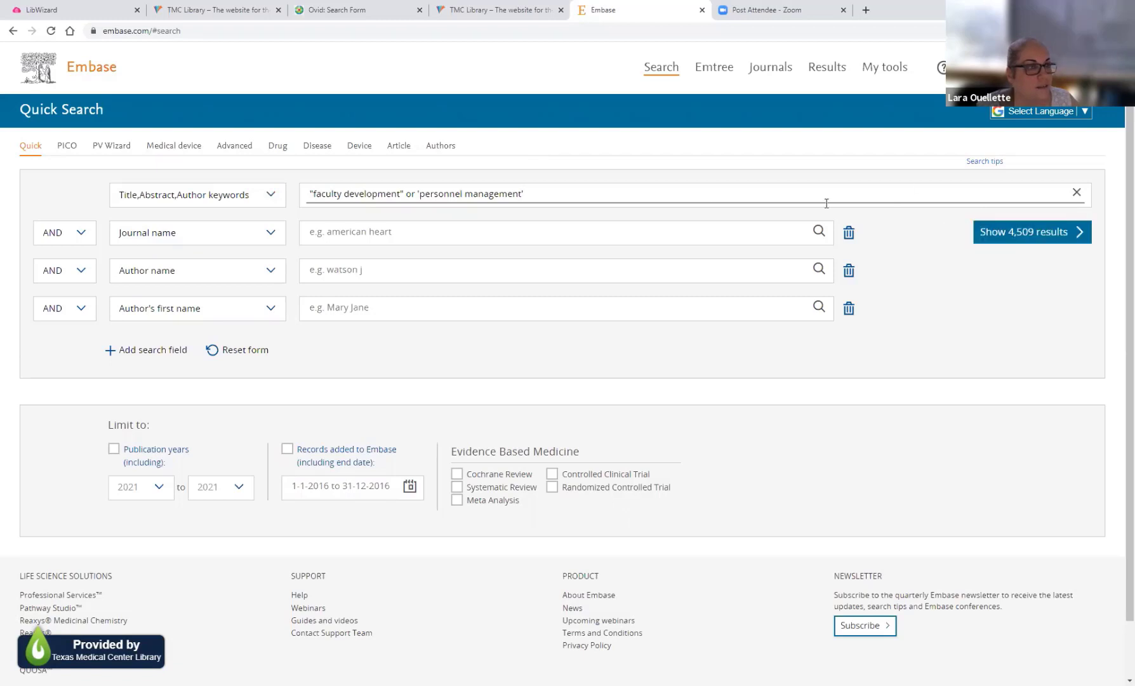
key(Return)
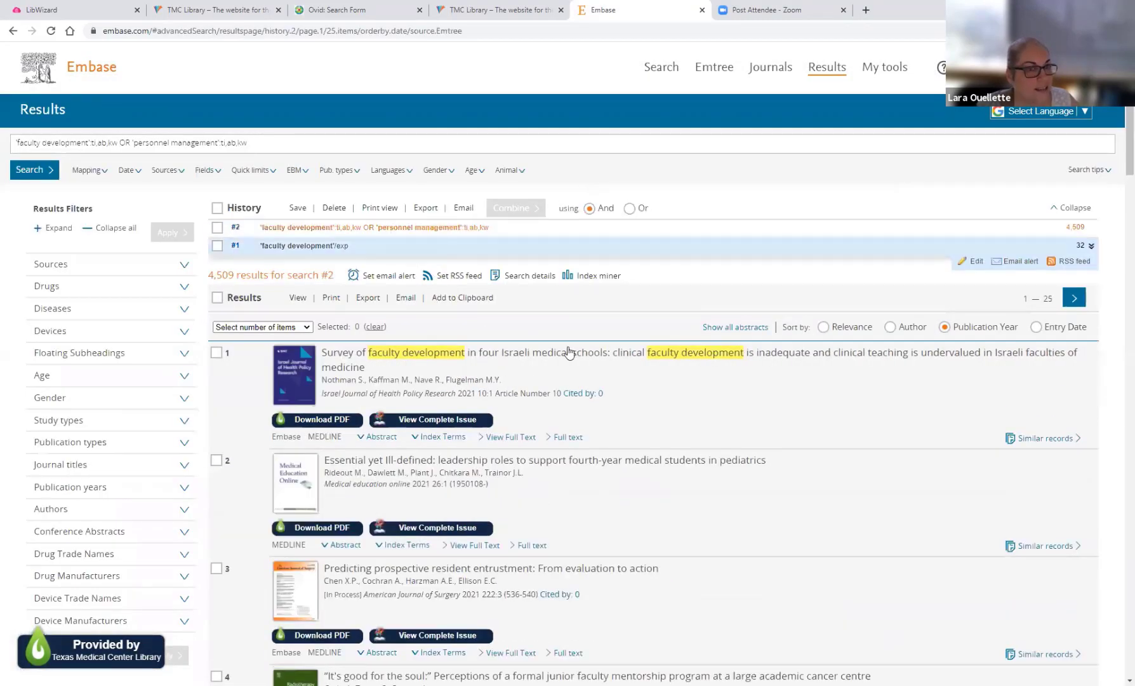
- Combine history searches #1 and #2 using Or
mouse_move(388, 249)
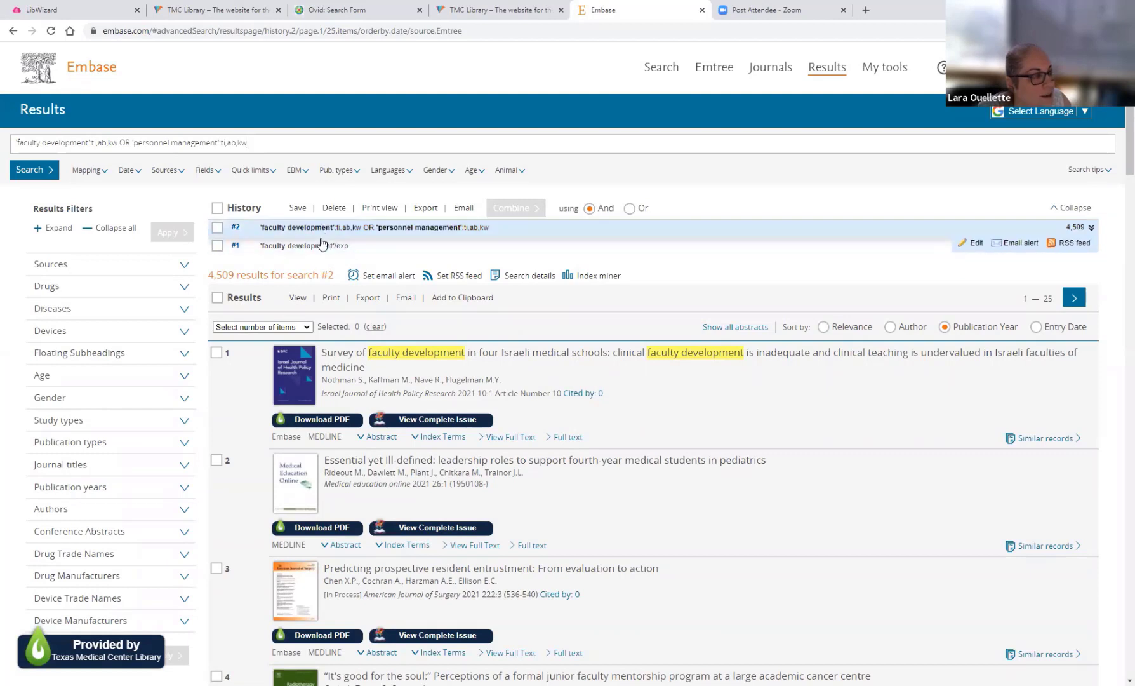
click(218, 246)
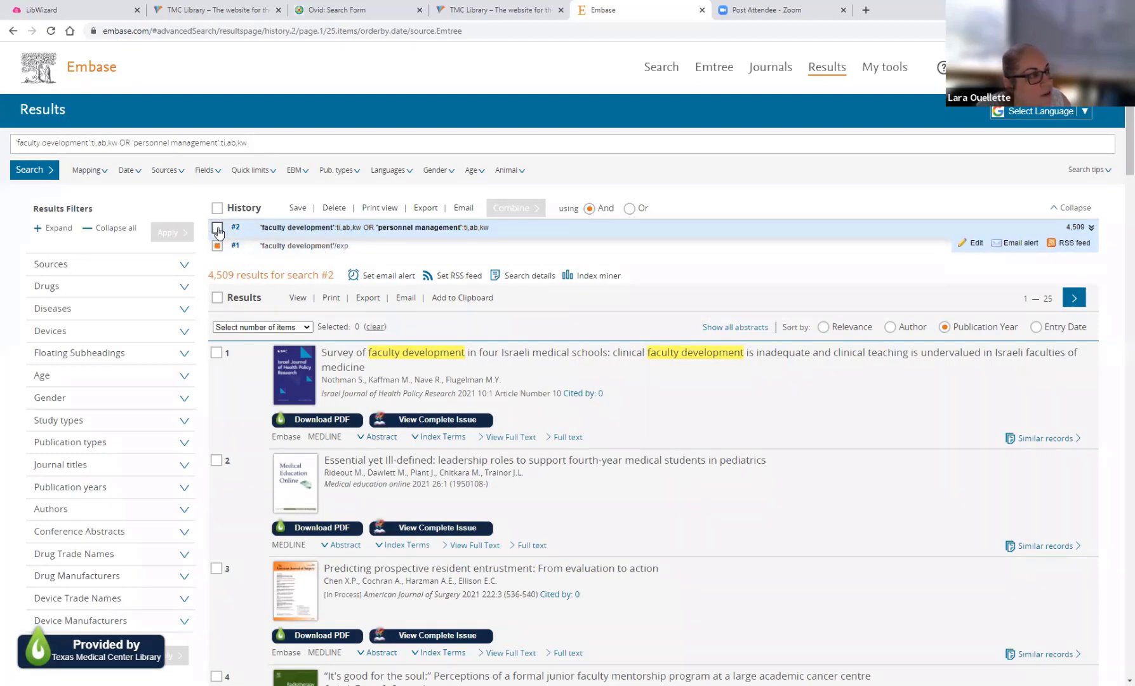
click(217, 227)
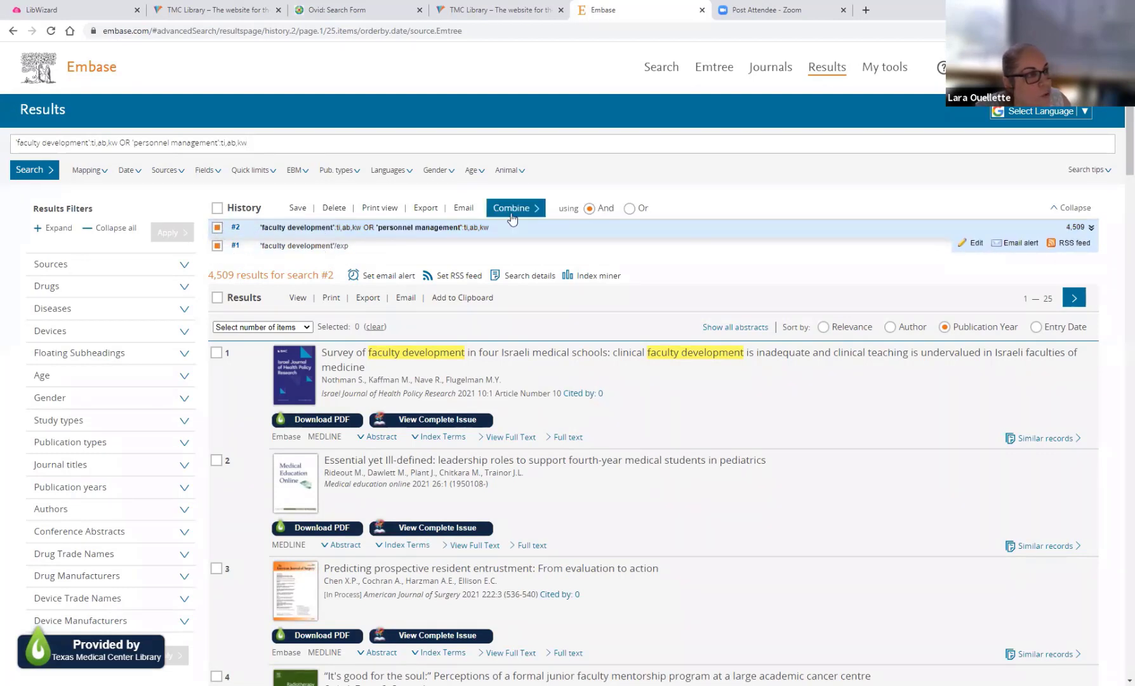
drag(634, 213, 630, 215)
click(630, 210)
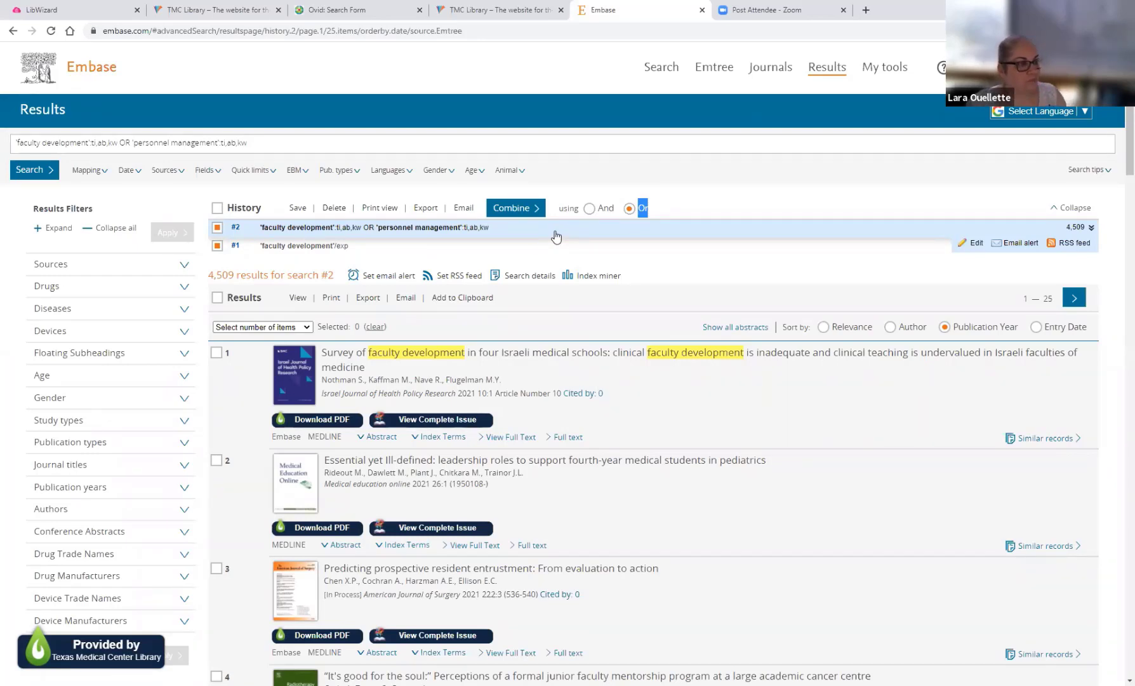
click(524, 209)
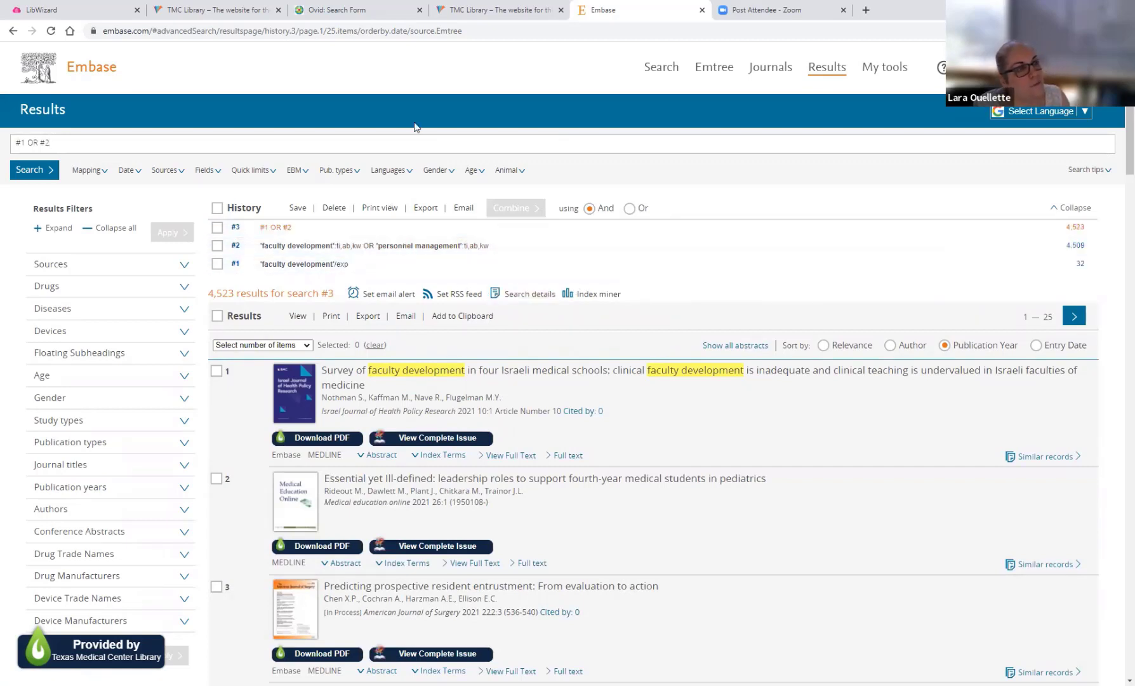
- Look up "covid" in Emtree, choose coronavirus disease 2019, and add the exploded term to the Query Builder
click(711, 69)
drag(356, 246, 253, 259)
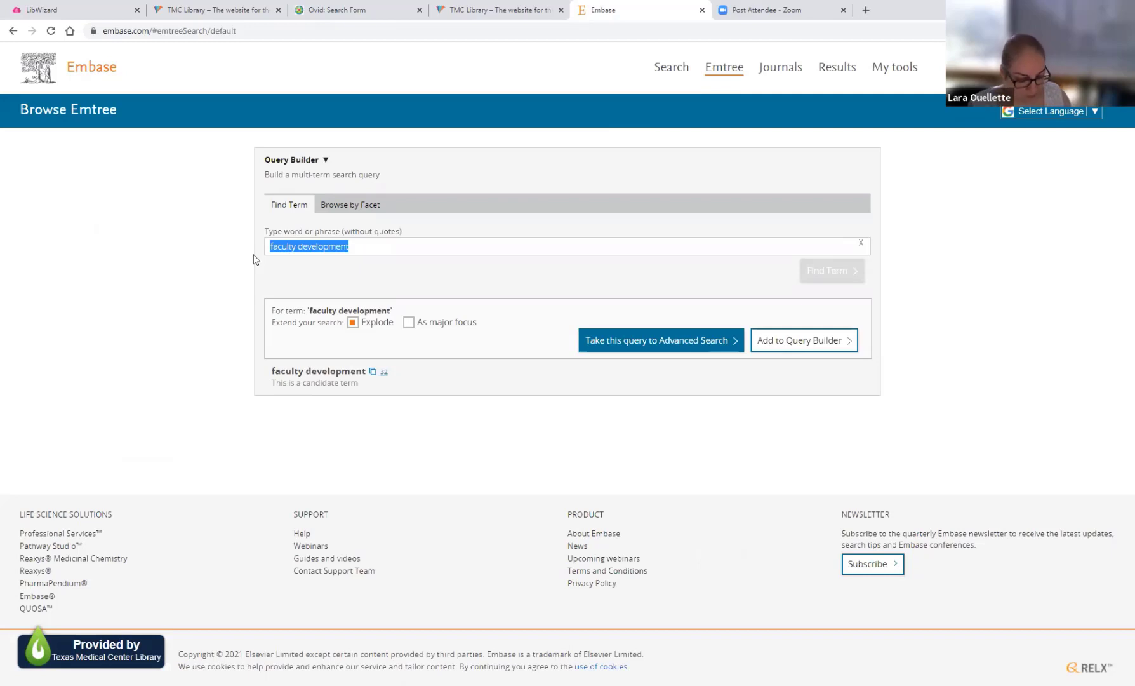
text(covid)
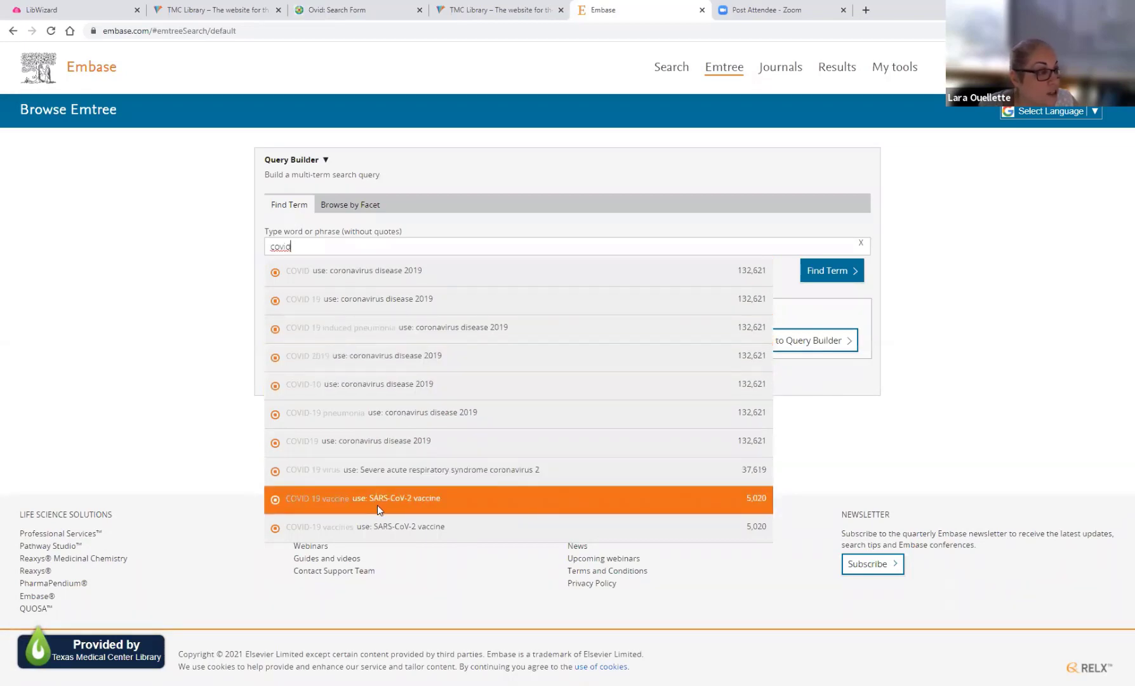
click(393, 272)
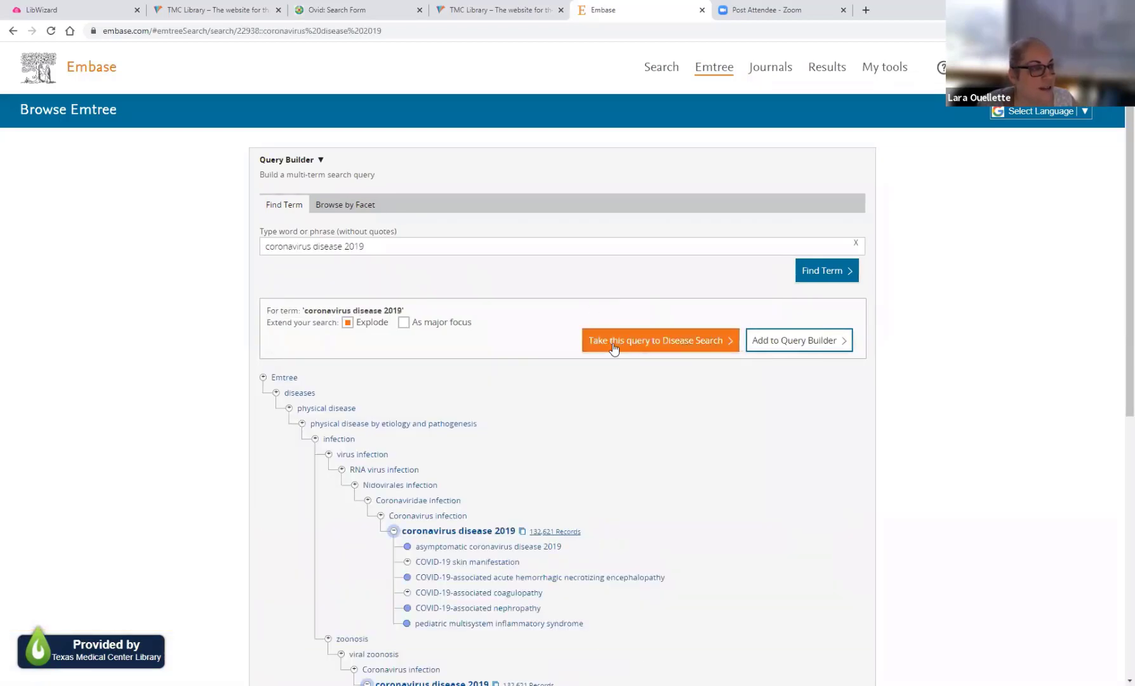
click(782, 340)
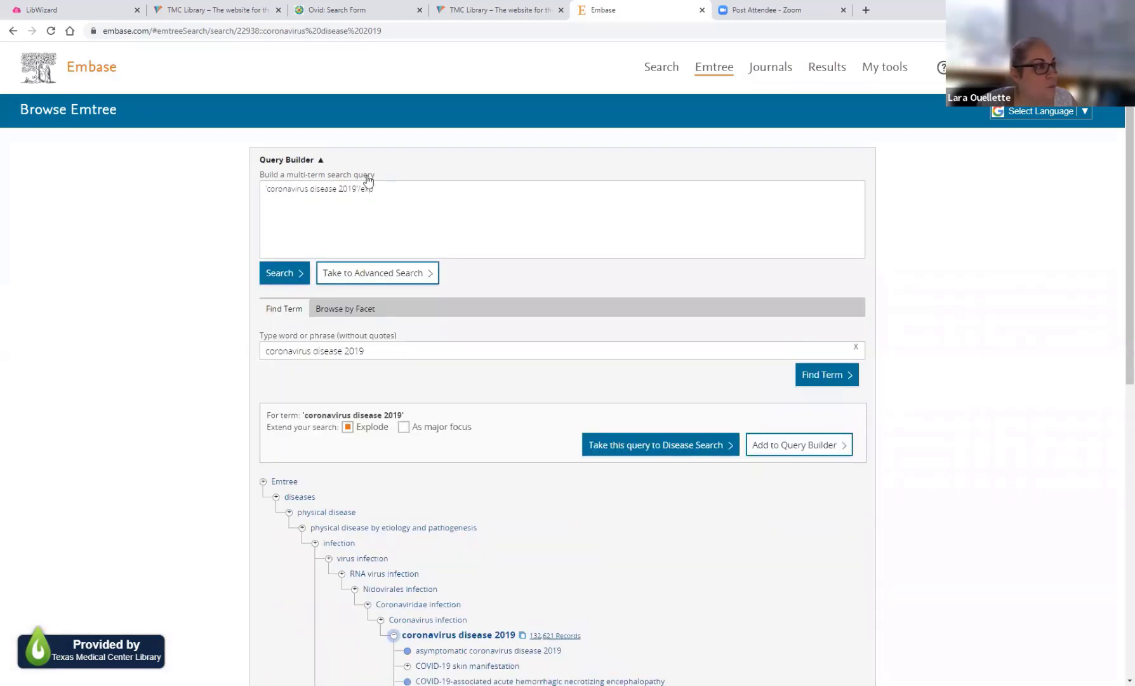
- Look up "covid" again and add the exploded term Severe acute respiratory syndrome coronavirus 2 to the Query Builder
click(381, 349)
drag(381, 349, 241, 360)
text(covid)
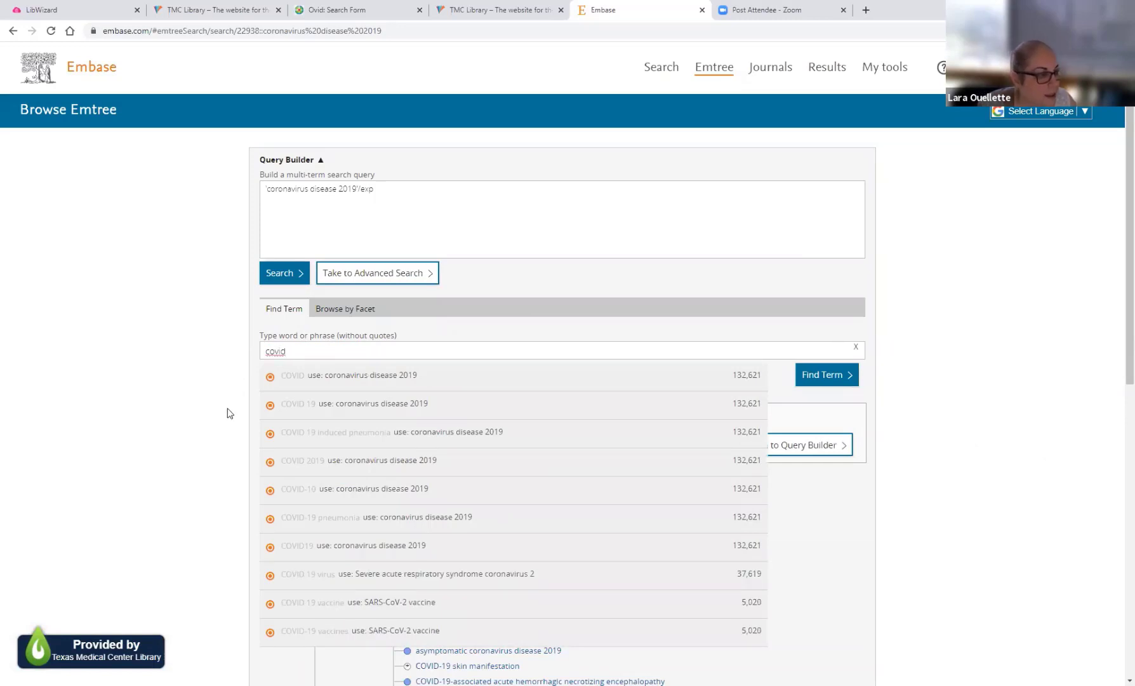
click(367, 579)
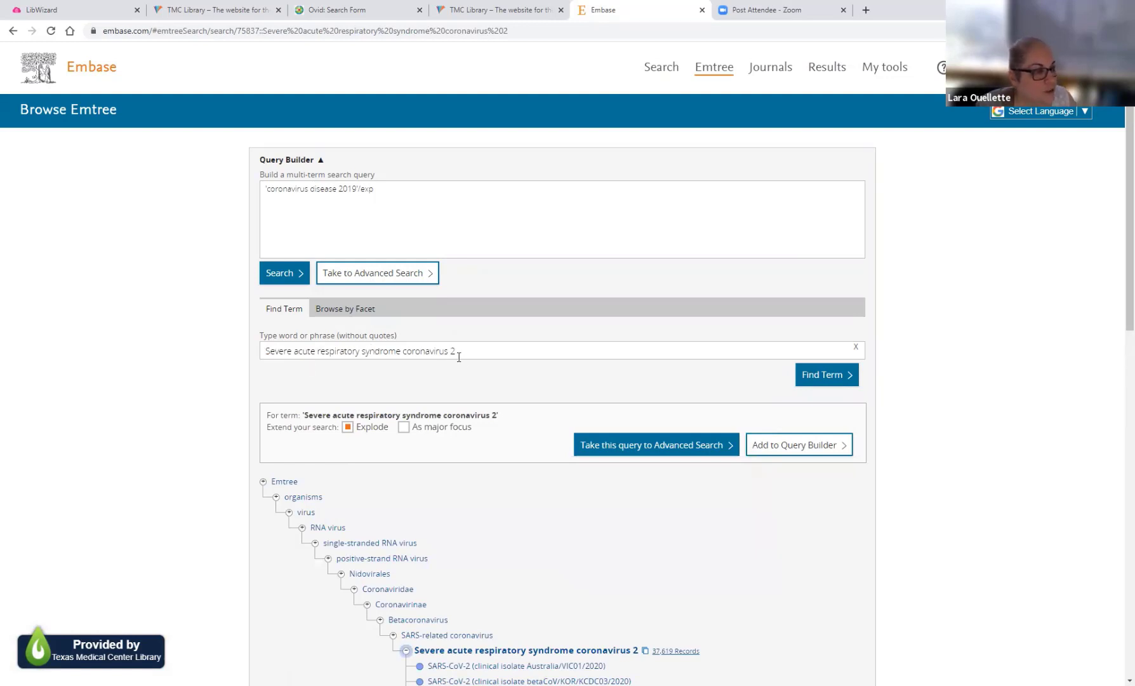
click(772, 451)
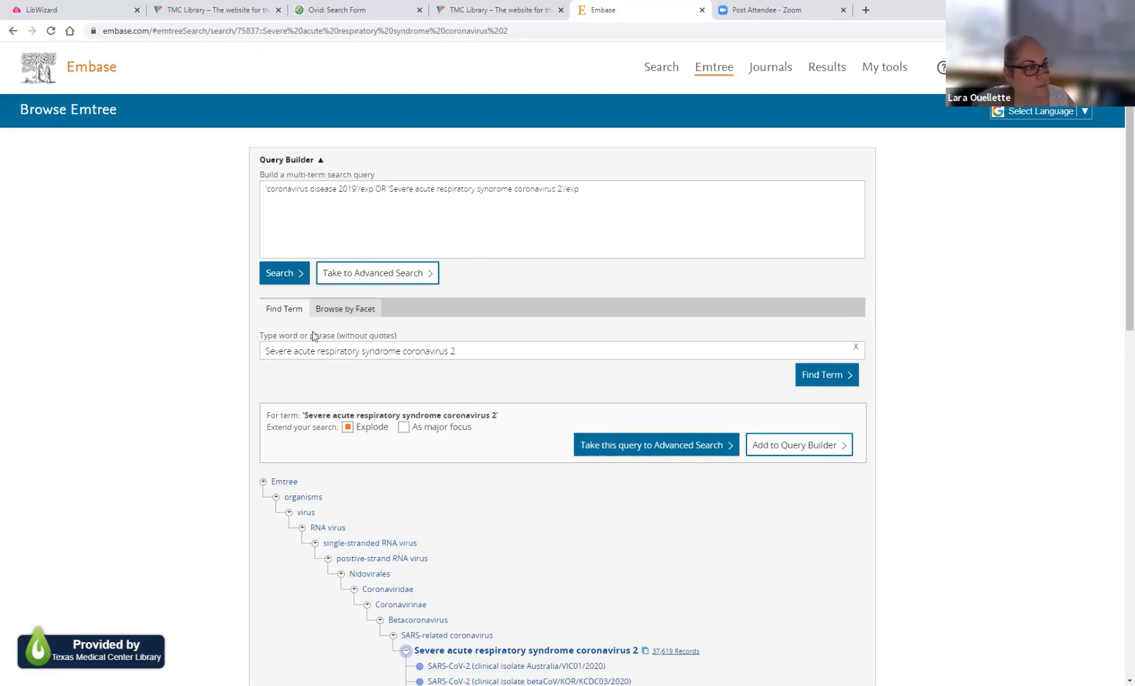
- Find all Emtree terms matching "covid" without picking a suggestion
click(469, 348)
drag(454, 351, 221, 360)
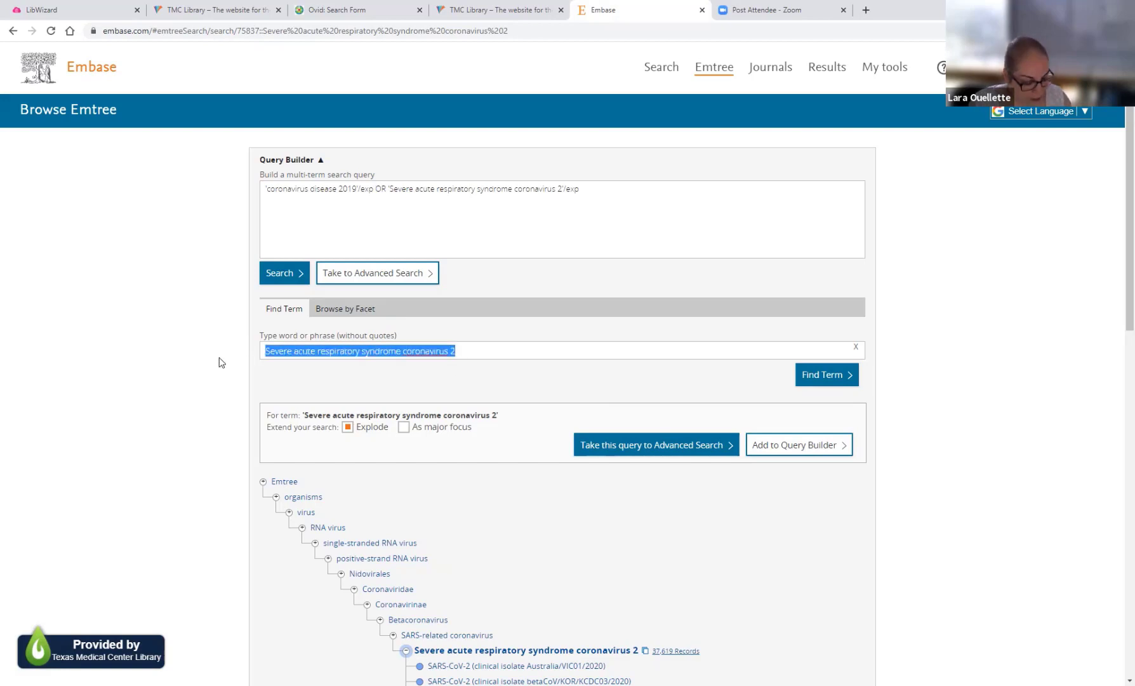
text(covid)
key(Return)
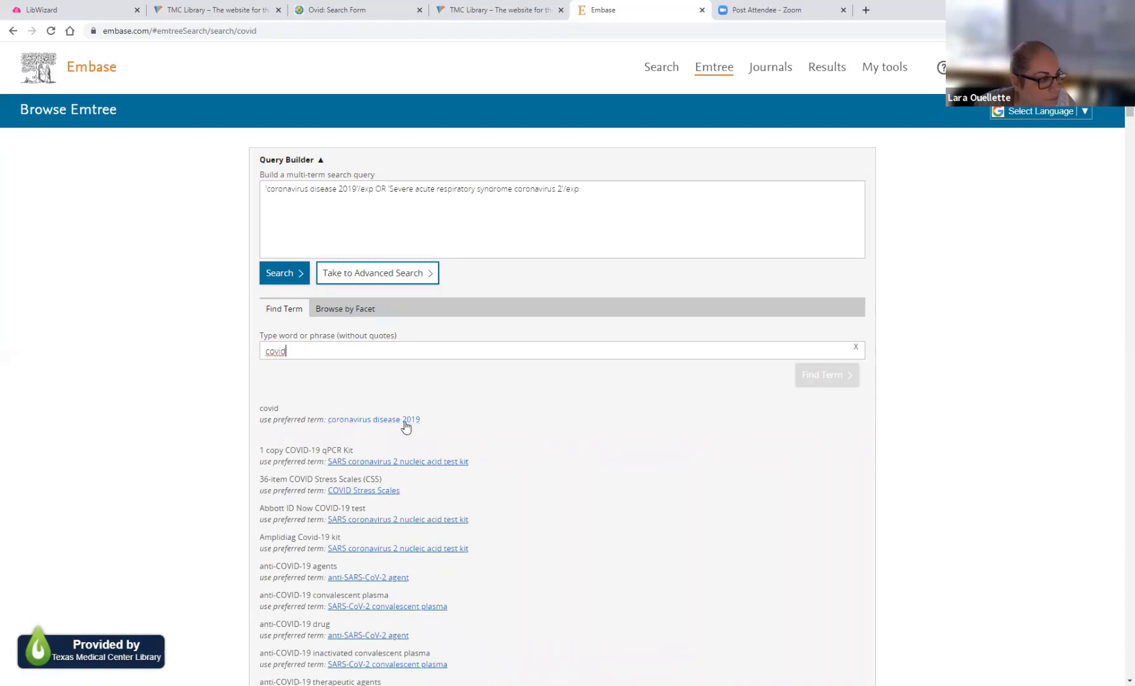
- Examine the list of Emtree entries matching "covid" and their preferred terms
scroll(400, 435, down, 1)
scroll(400, 434, down, 3)
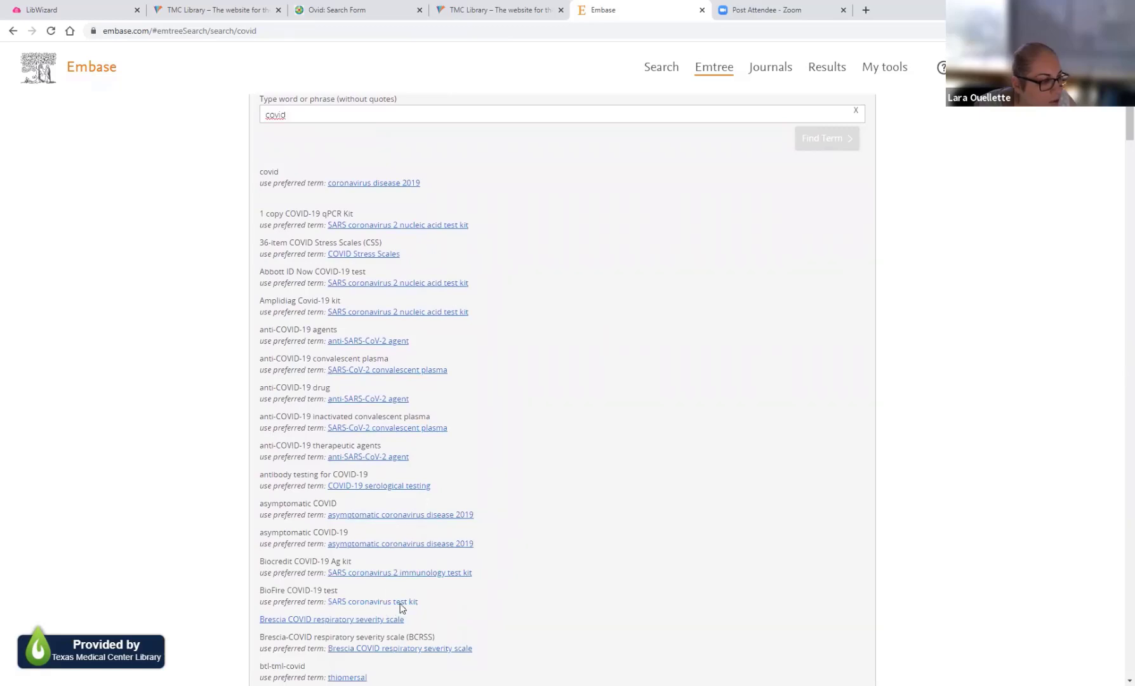
scroll(401, 606, down, 3)
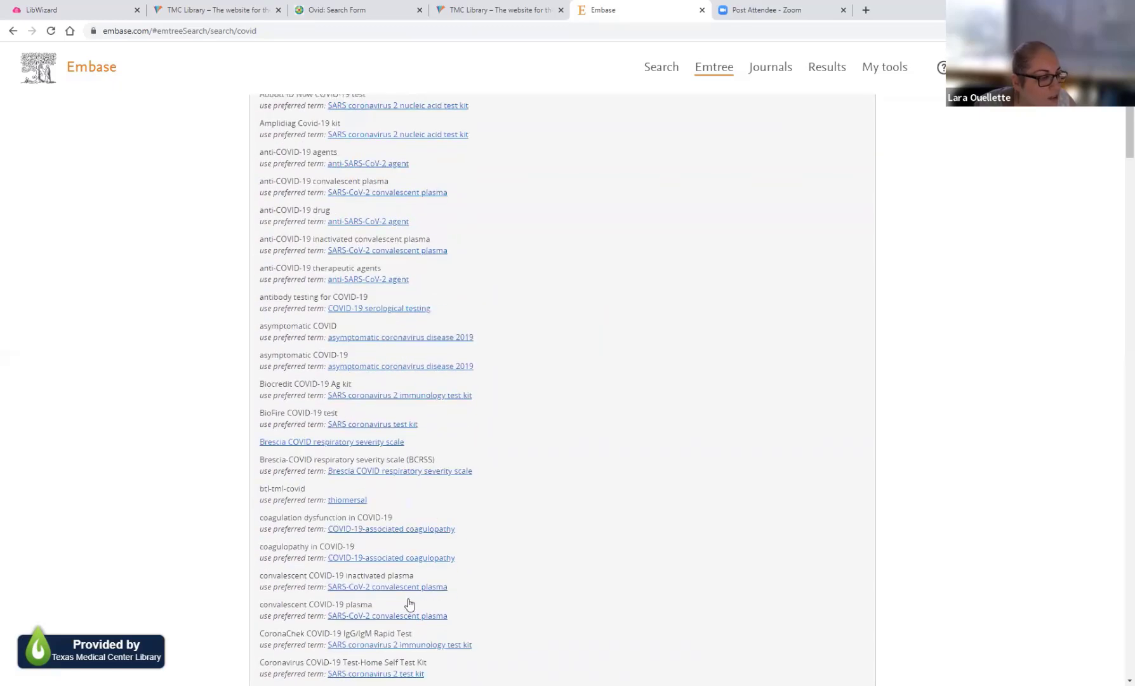
scroll(410, 603, down, 2)
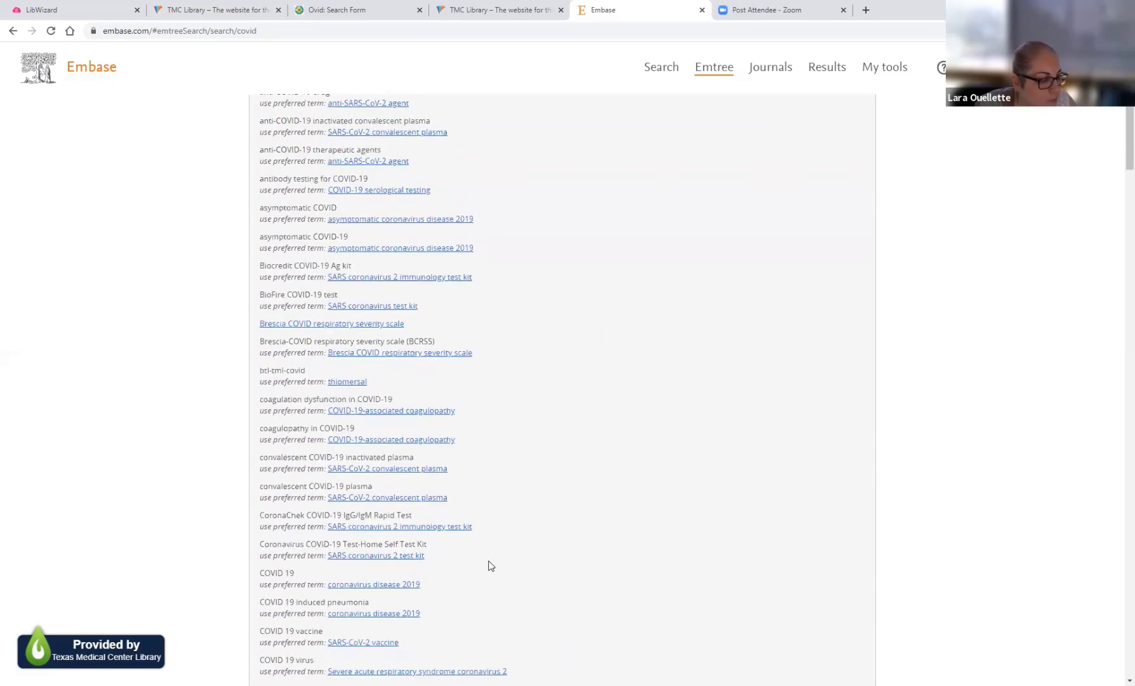
scroll(486, 568, down, 1)
scroll(466, 611, down, 1)
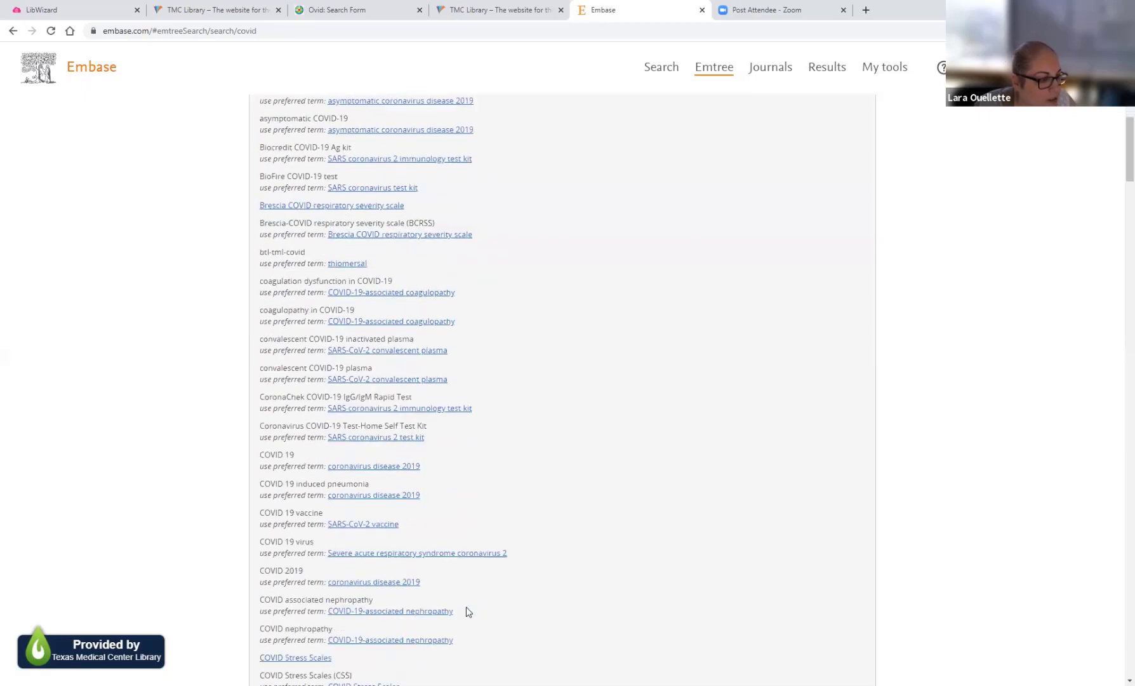
scroll(466, 611, down, 1)
scroll(465, 606, down, 3)
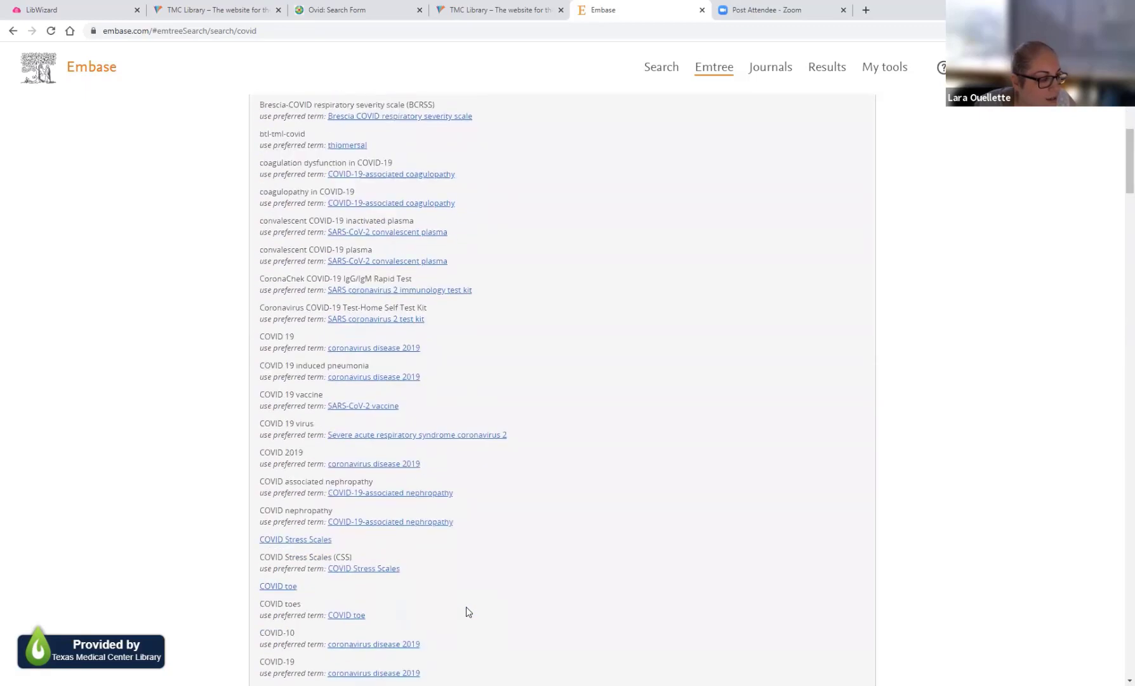
scroll(449, 557, down, 2)
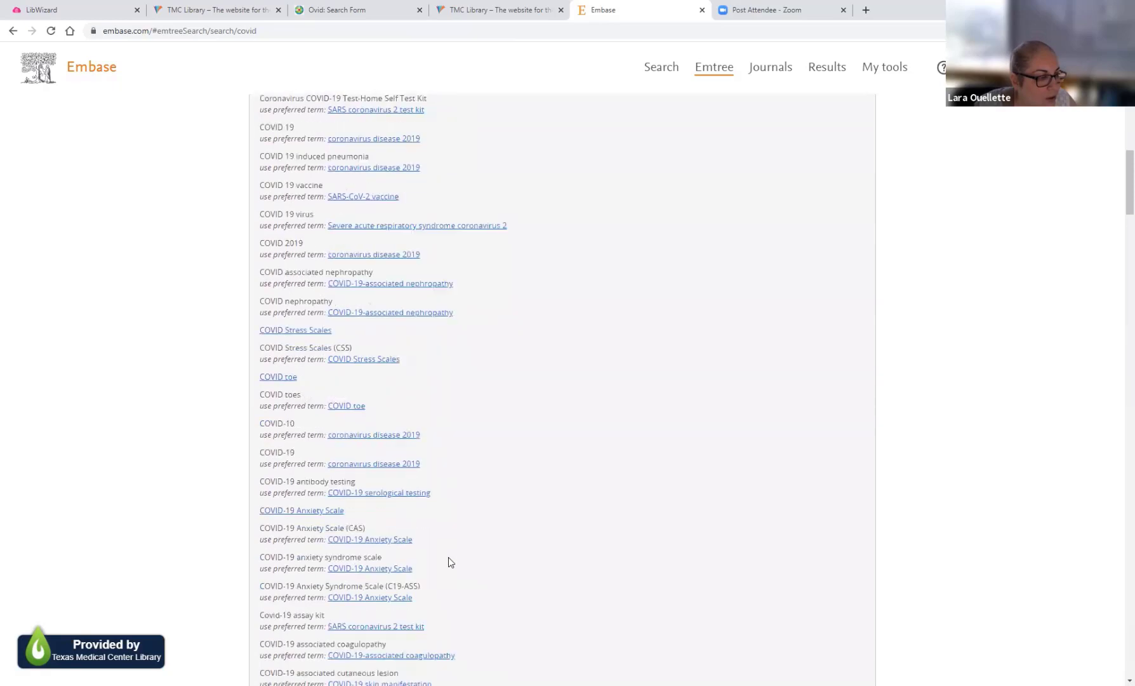
scroll(448, 562, up, 3)
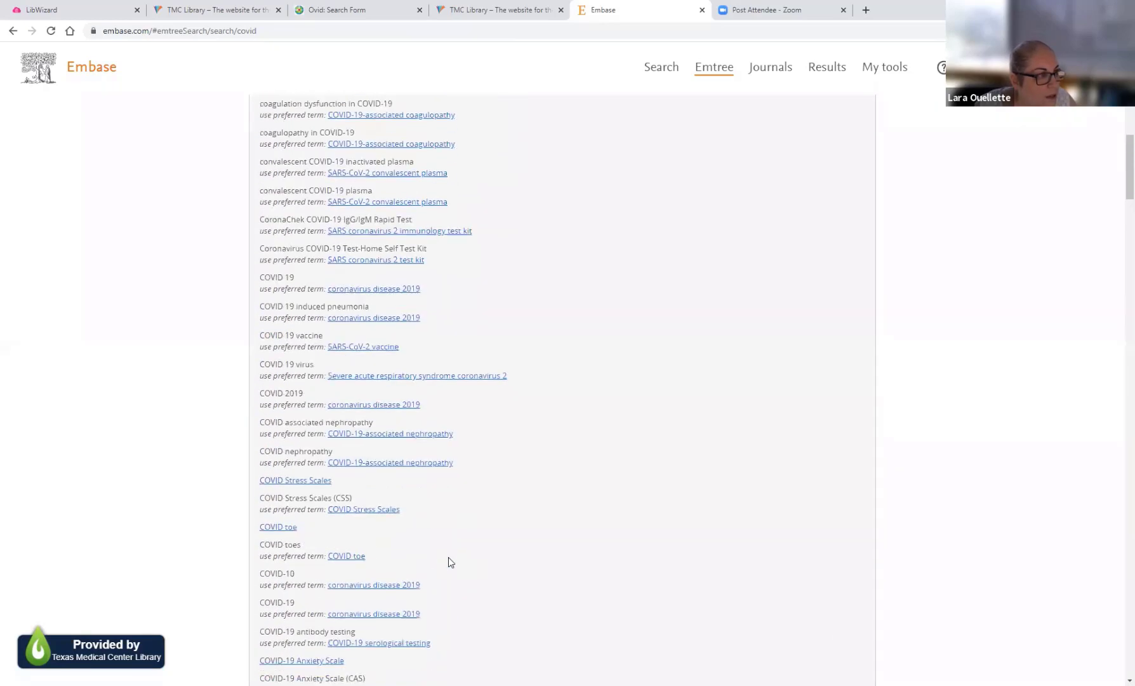
- Open the preferred term listed for COVID-10, coronavirus disease 2019, and examine its hierarchy, history and synonyms
click(368, 585)
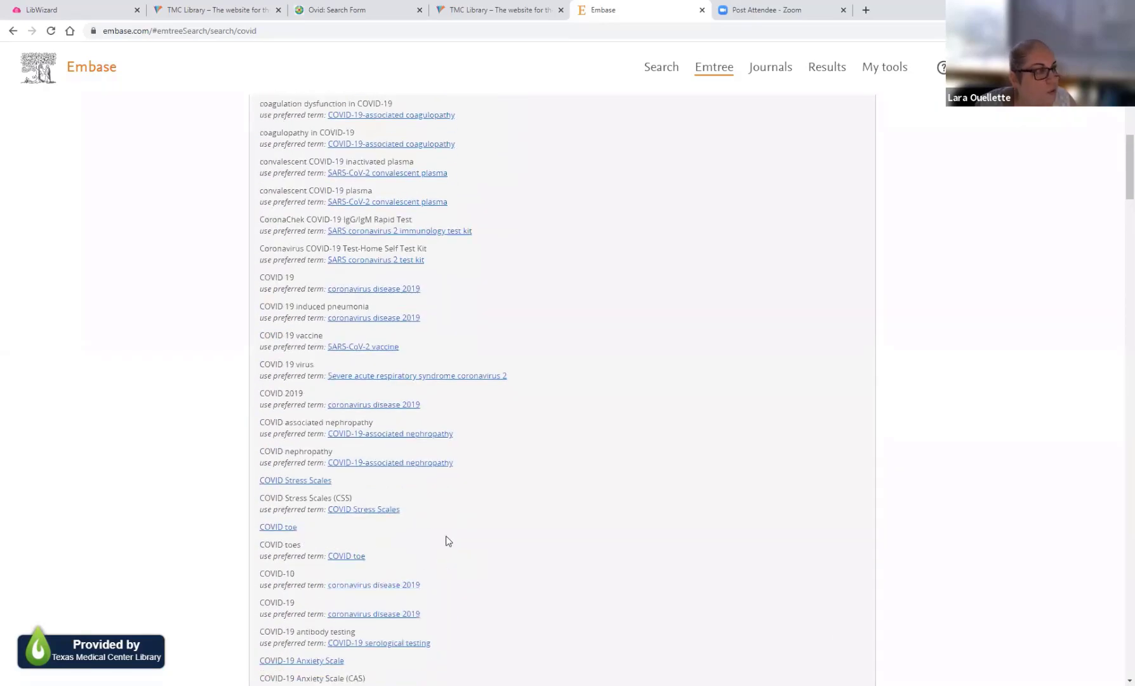
scroll(381, 539, down, 4)
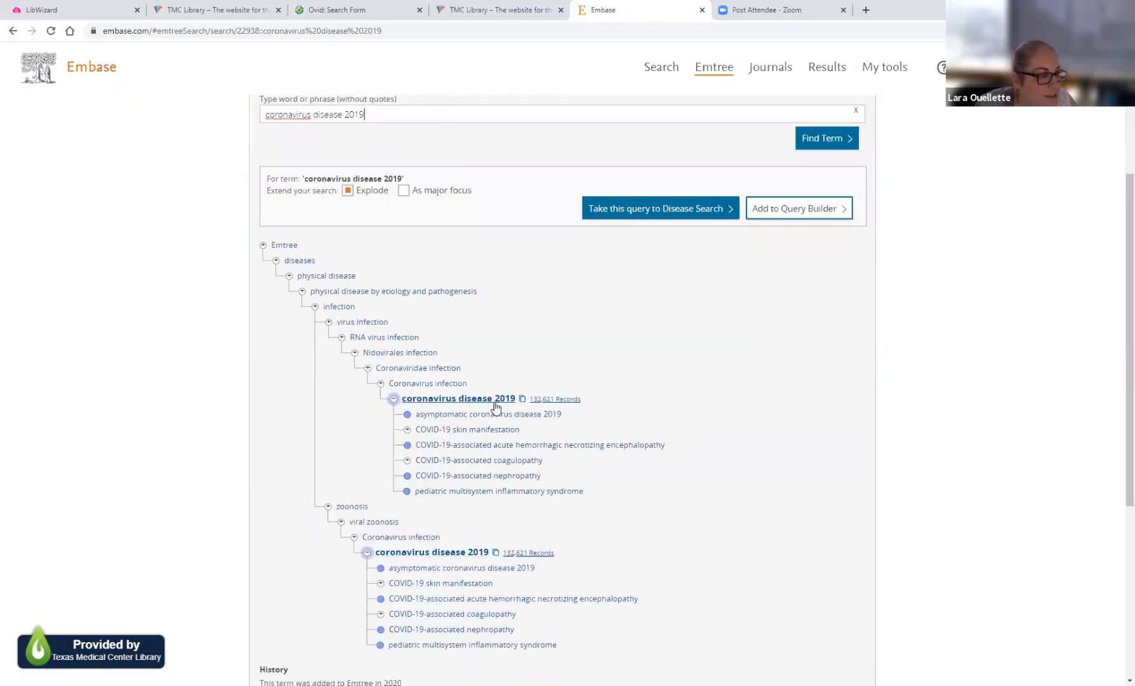
scroll(459, 426, down, 3)
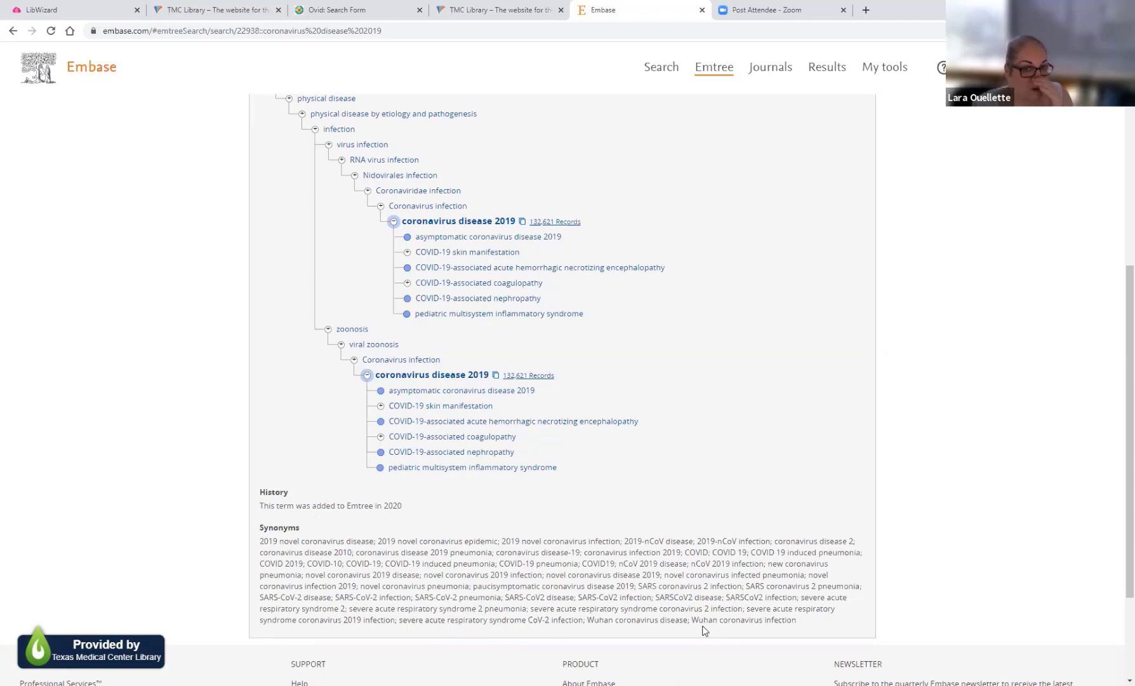
- Run the Query Builder search for exploded coronavirus disease 2019 OR exploded Severe acute respiratory syndrome coronavirus 2
scroll(436, 599, down, 1)
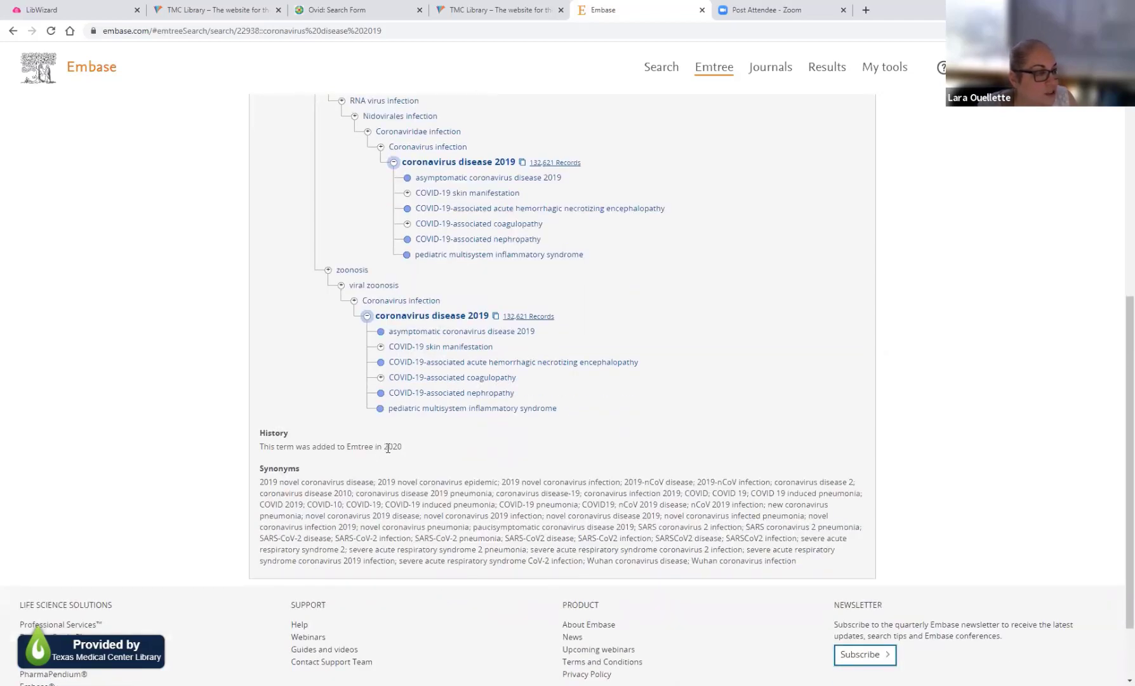
scroll(469, 461, up, 2)
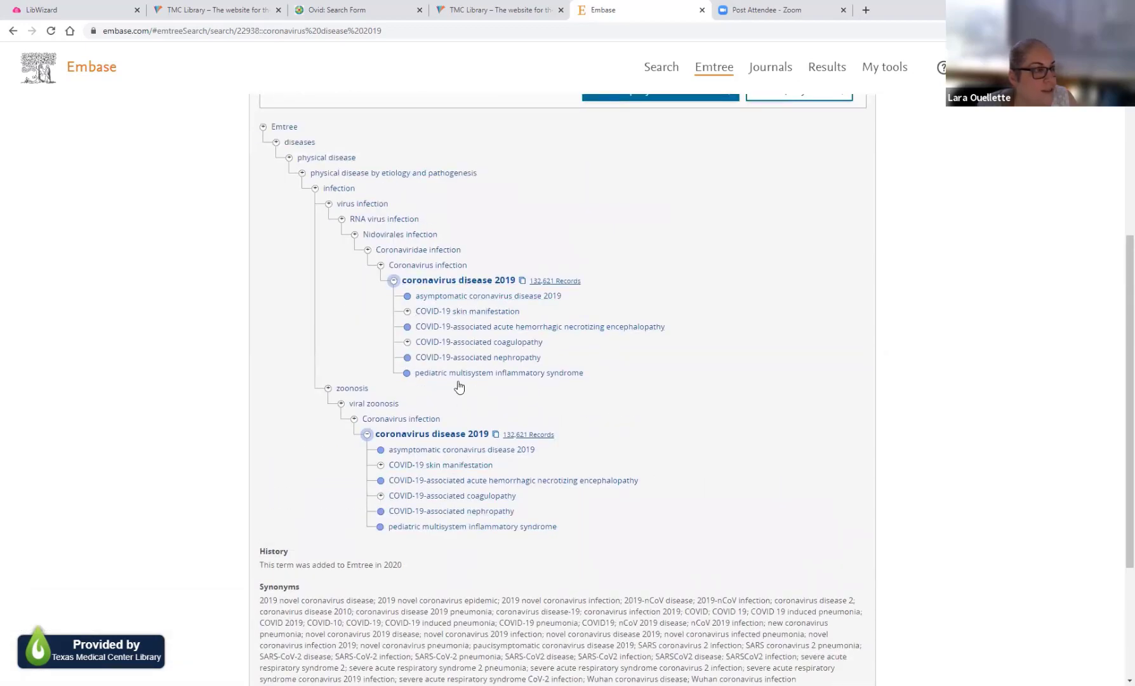
scroll(474, 299, up, 6)
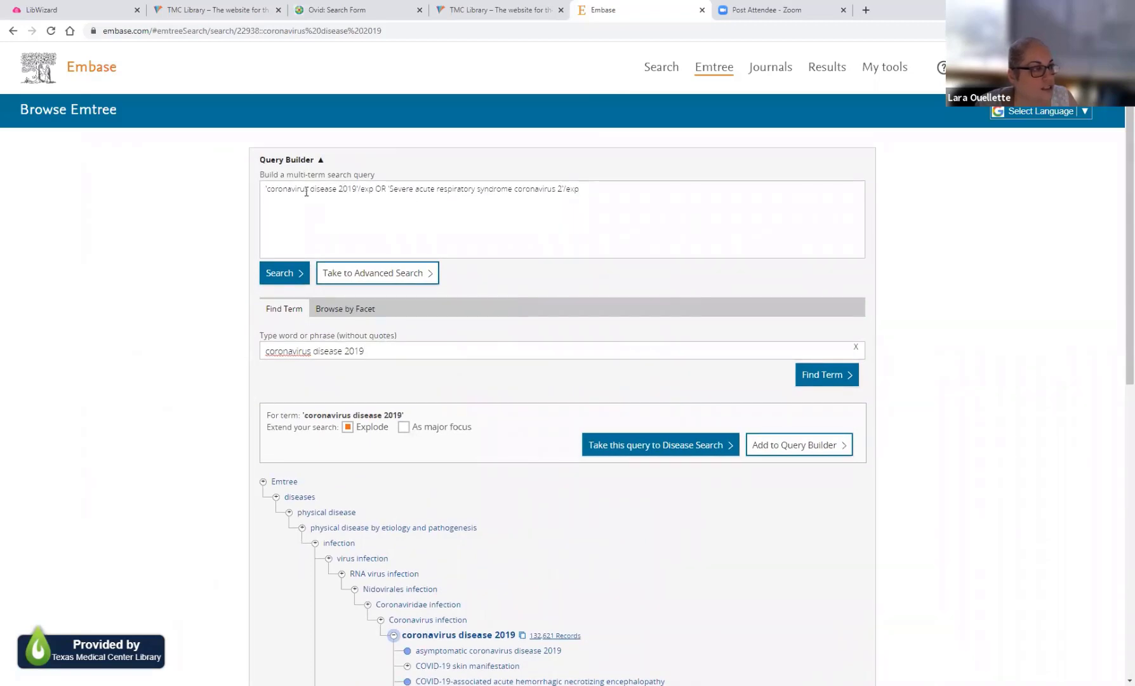
click(363, 274)
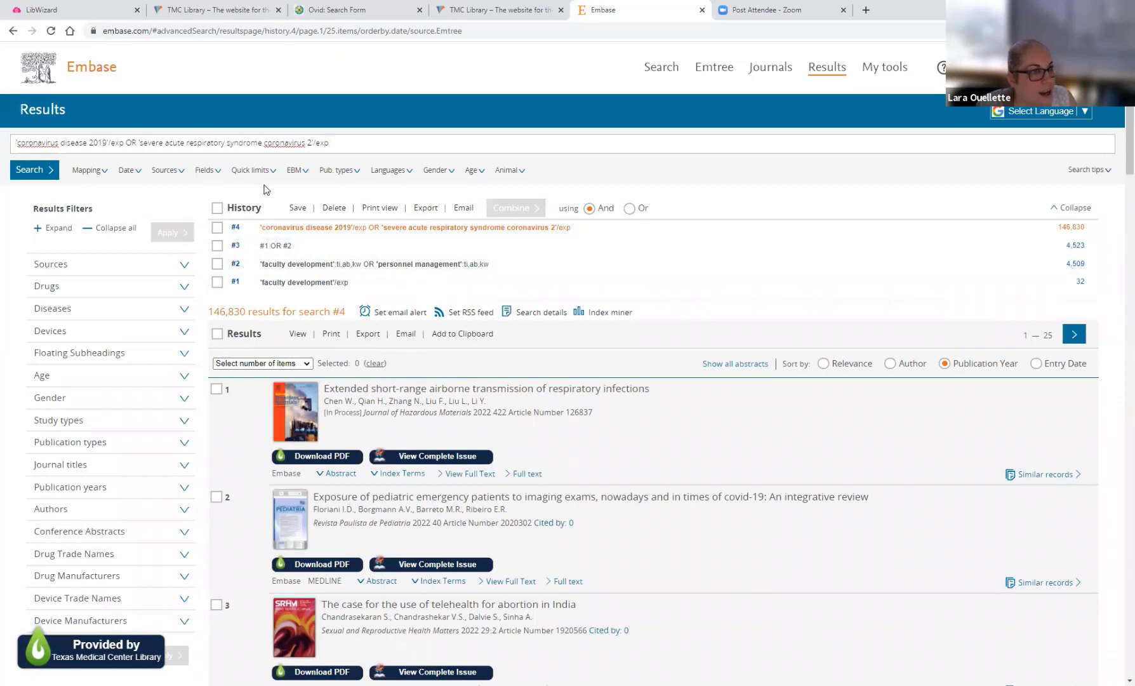
- Start a new Quick Search on title, abstract and author keywords, replacing the faculty development terms with covid*
click(657, 71)
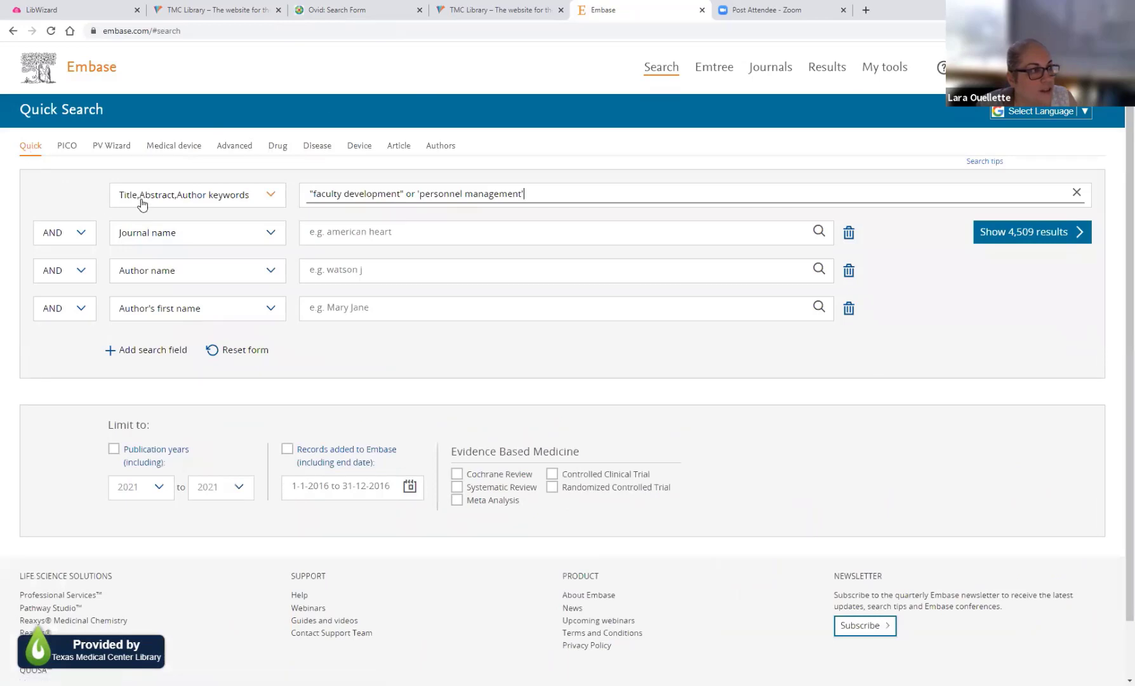
drag(530, 193, 287, 194)
key(BackSpace)
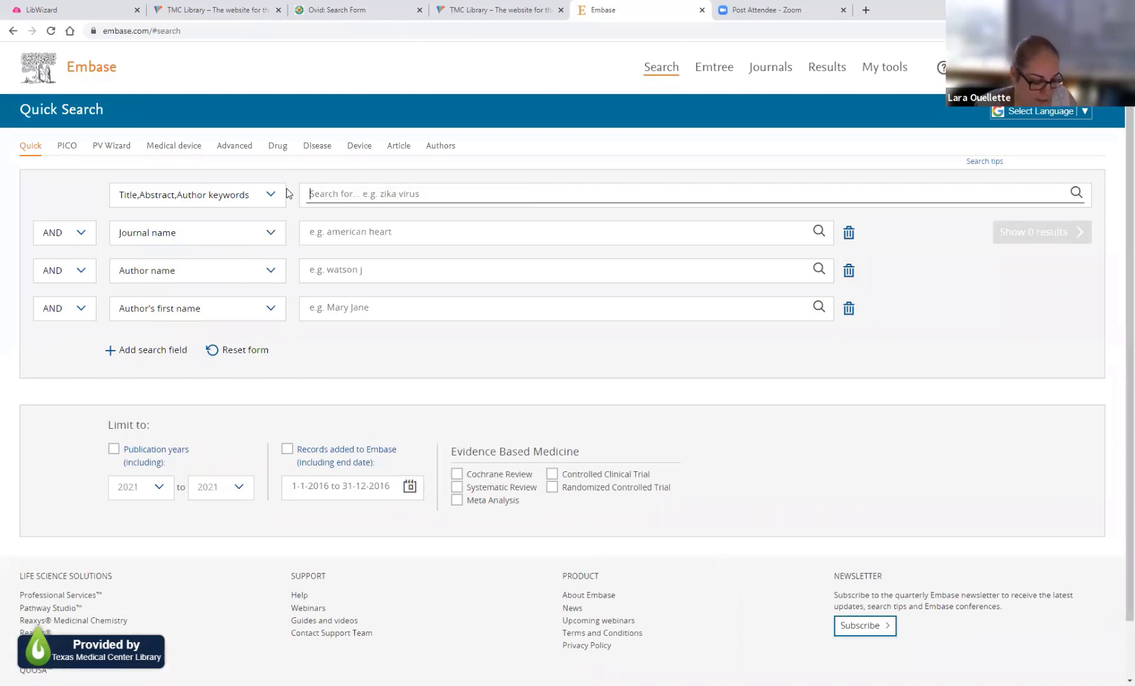
text(c)
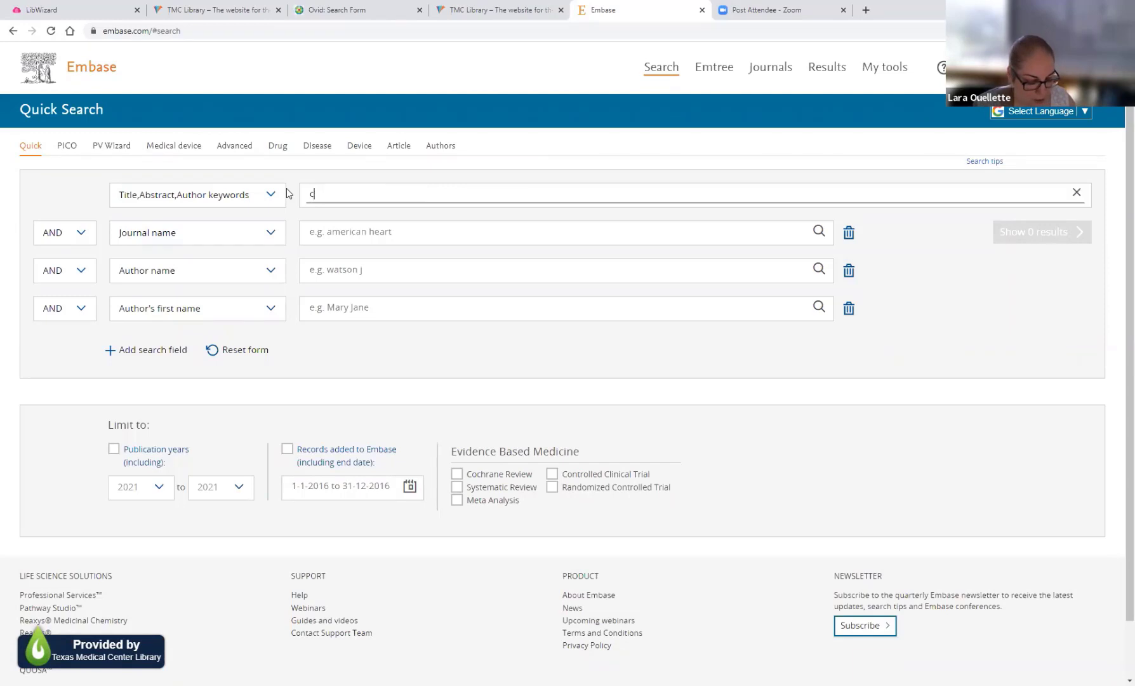
text(ovid*)
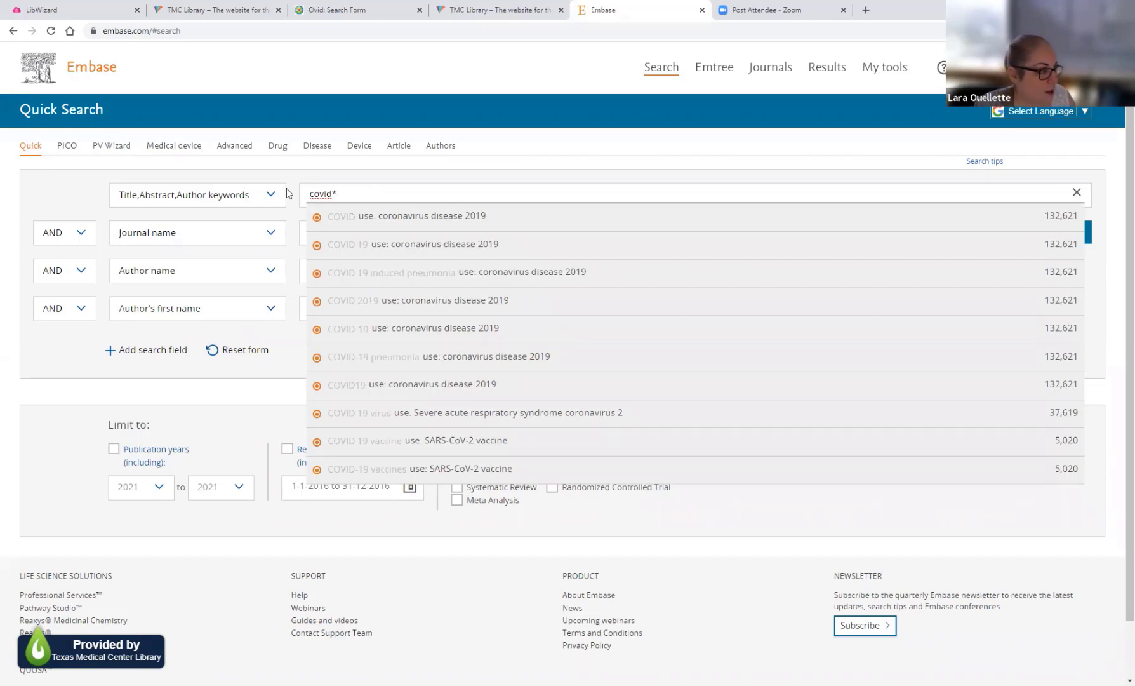
- Extend the keyword query with OR and the quoted phrase "corona virus"
text(or )
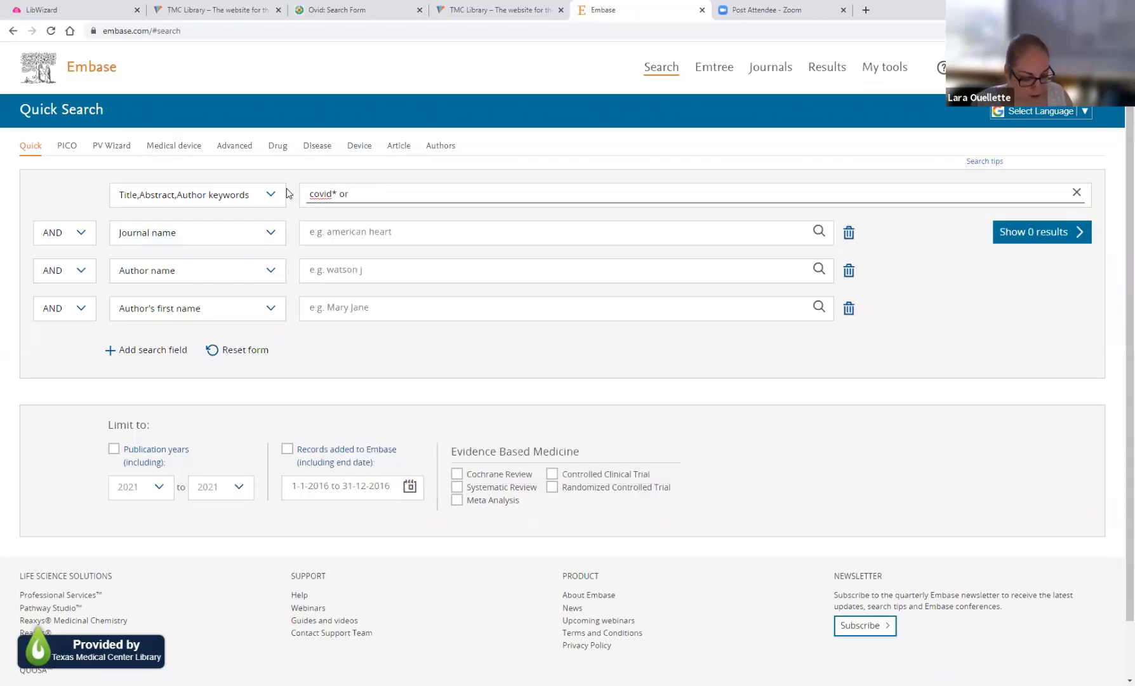
text(corona)
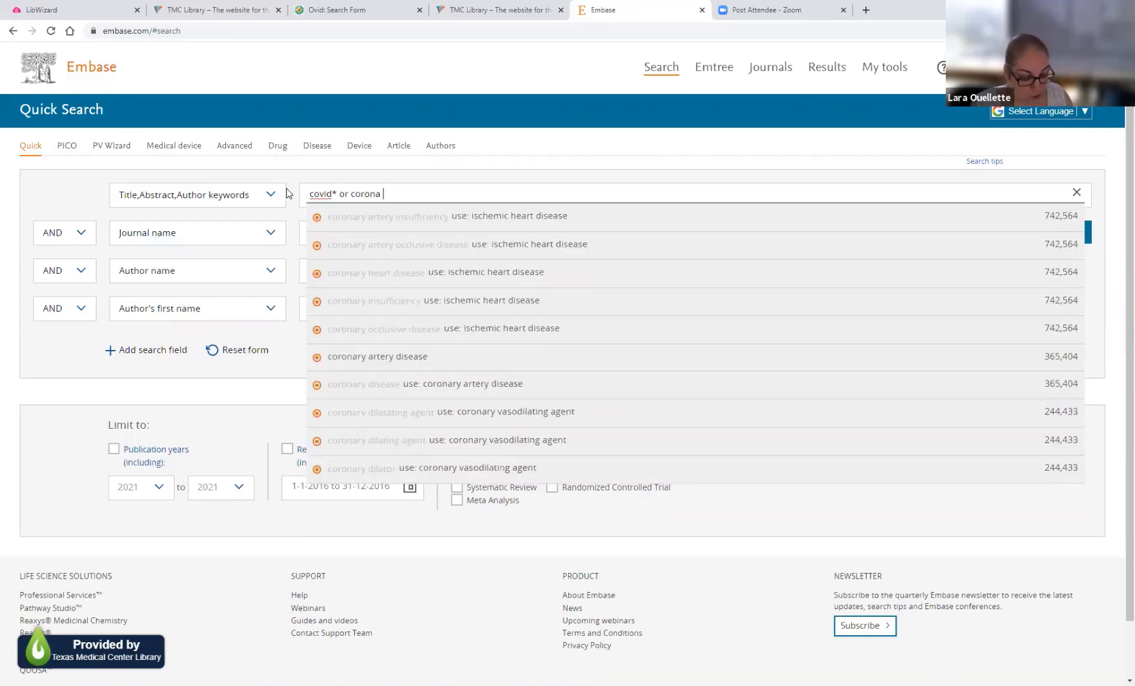
text( viruus)
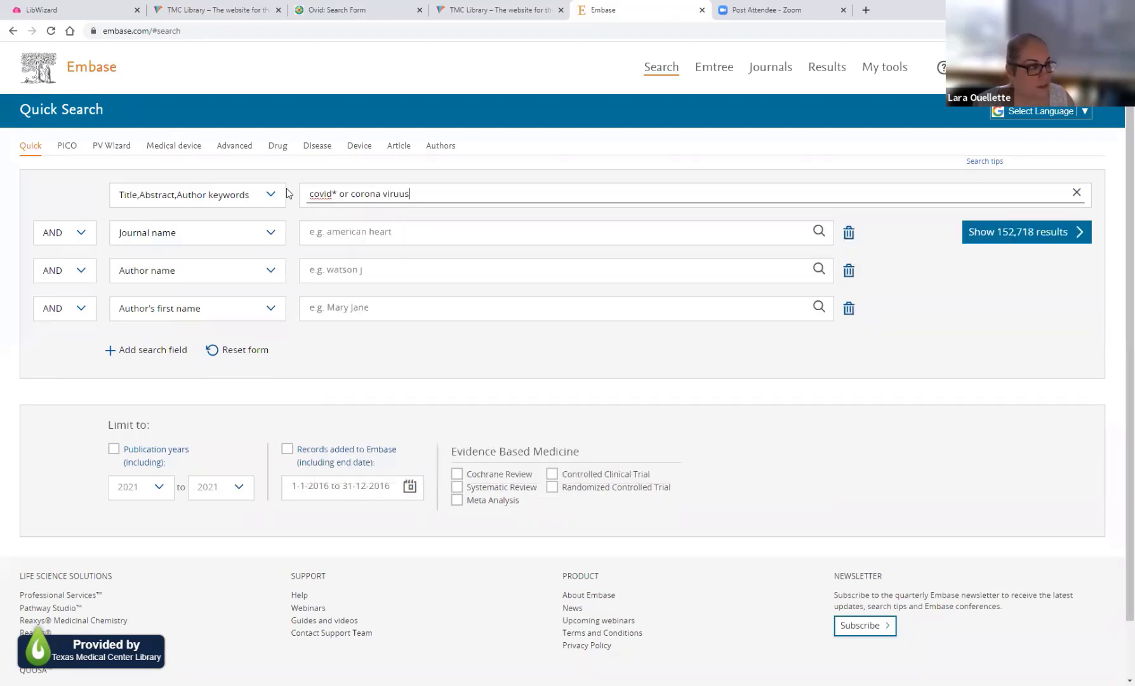
key(BackSpace)
key(BackSpace)
text(s")
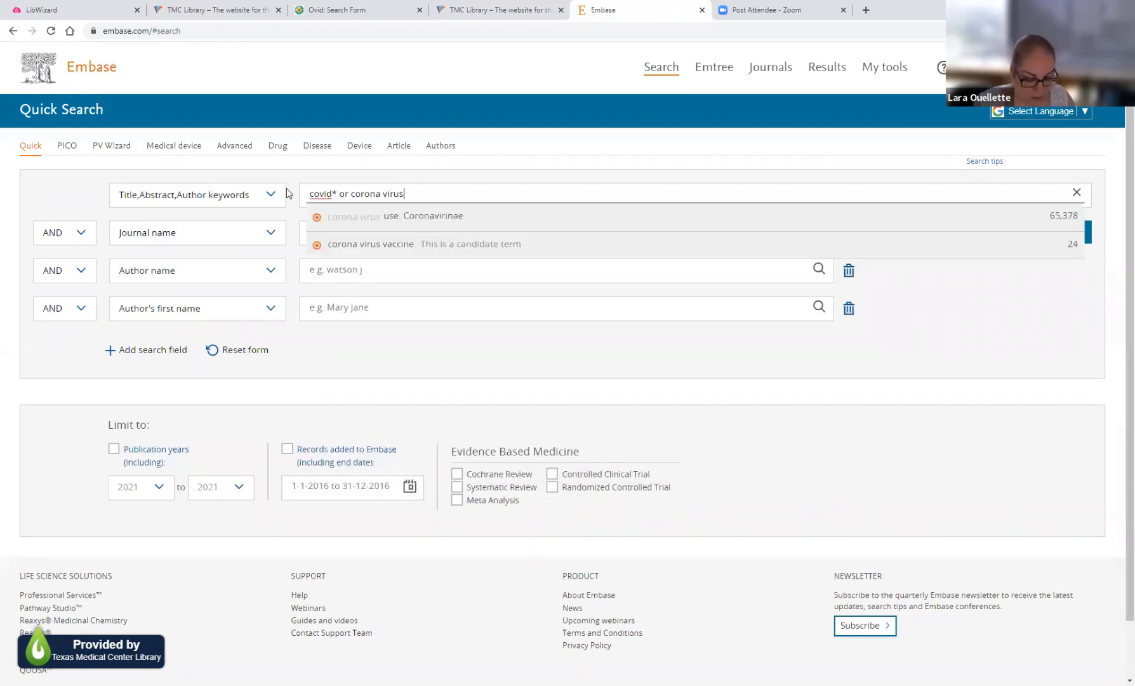
click(352, 194)
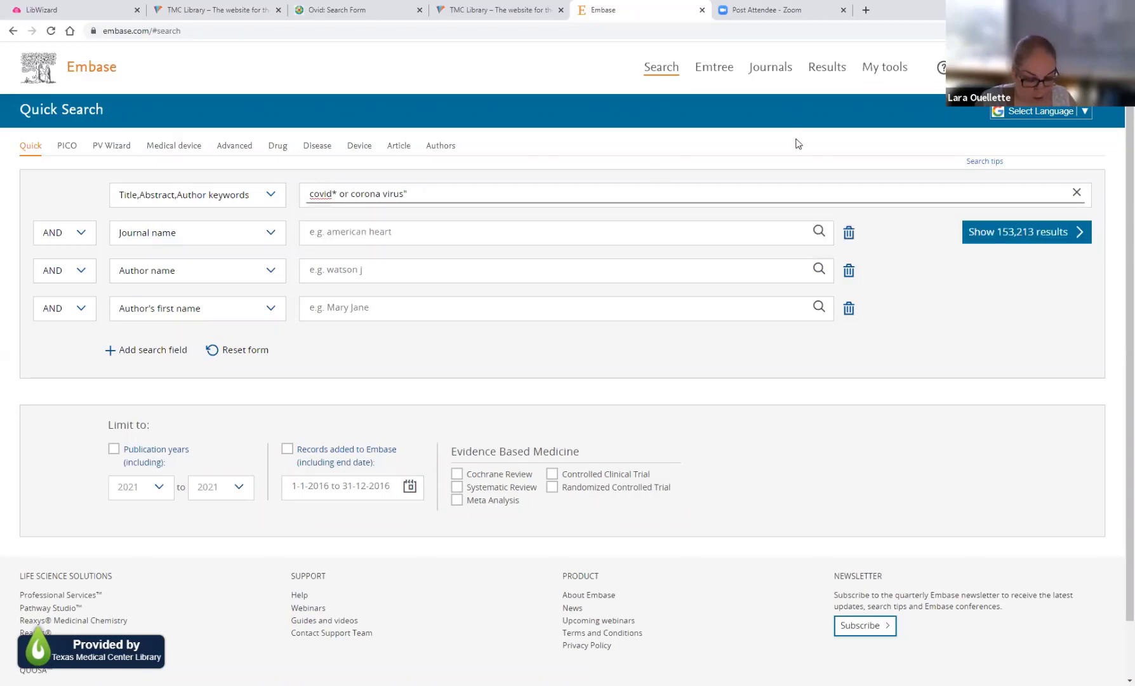
text(")
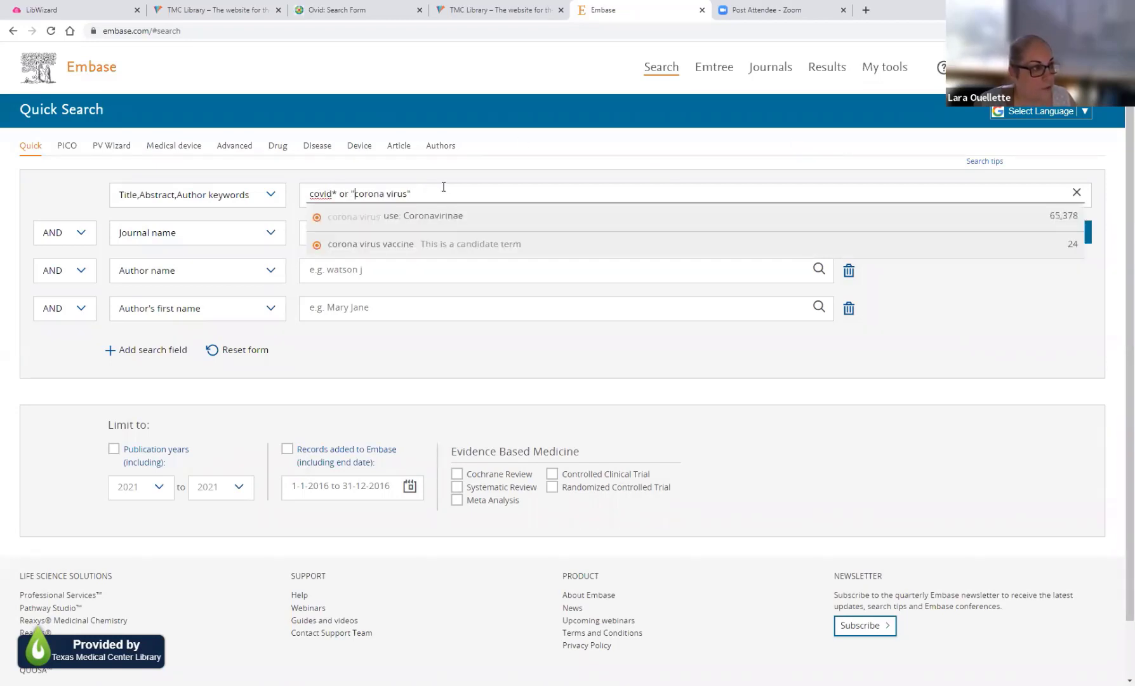
- Extend the keyword query with OR and the suggested term 'Severe acute respiratory syndrome coronavirus 2' for SARS2
key(Escape)
text(or )
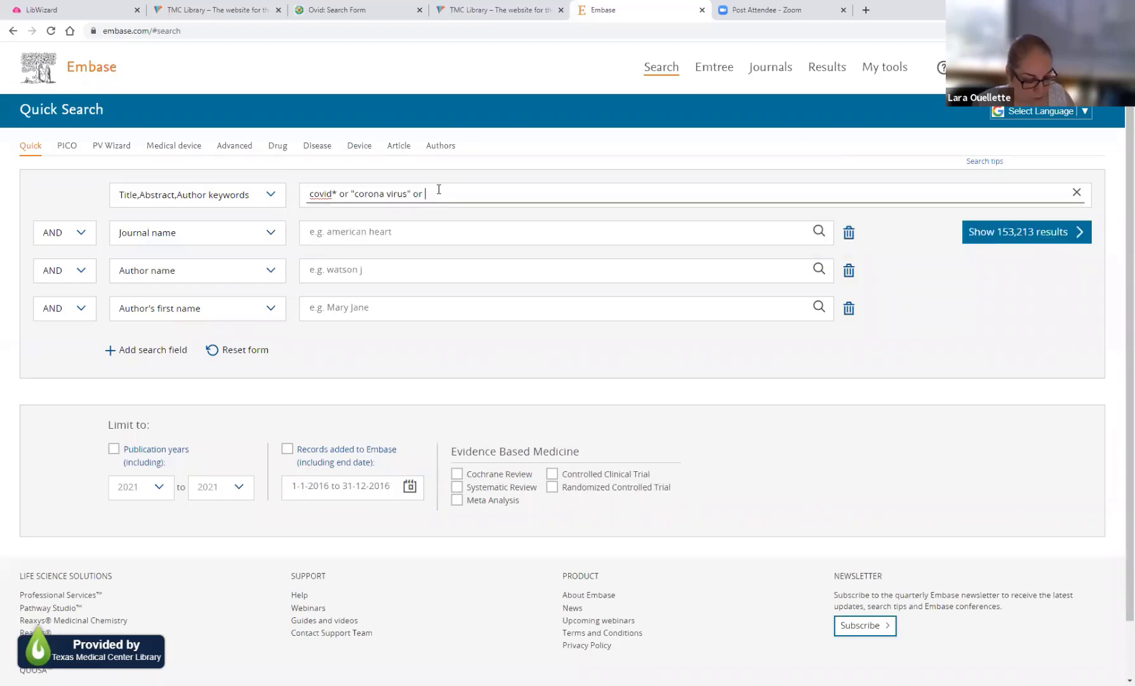
text(SARS)
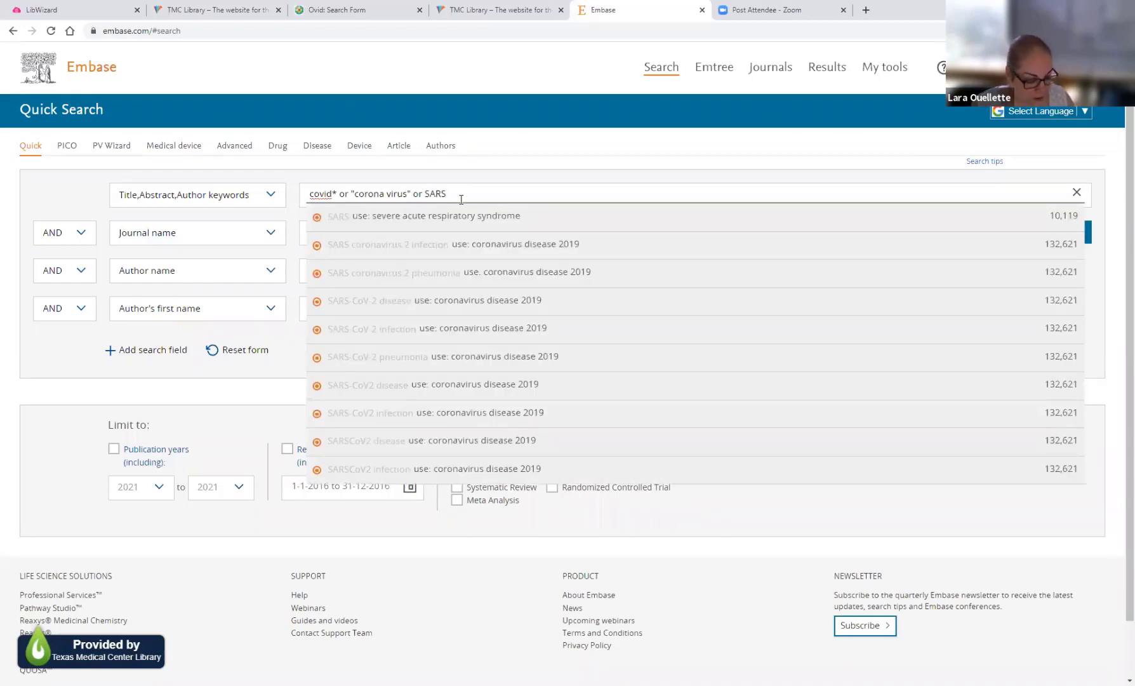
text(2)
click(487, 225)
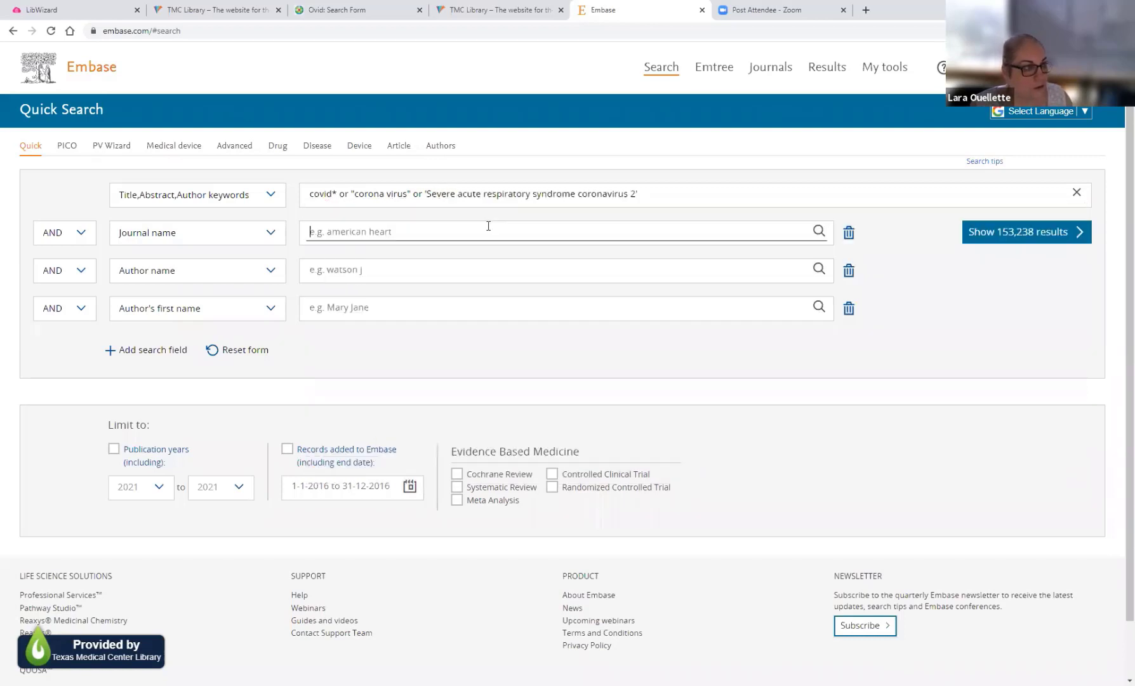
- Append OR SARS2 as a literal keyword to the query and run the search
click(657, 189)
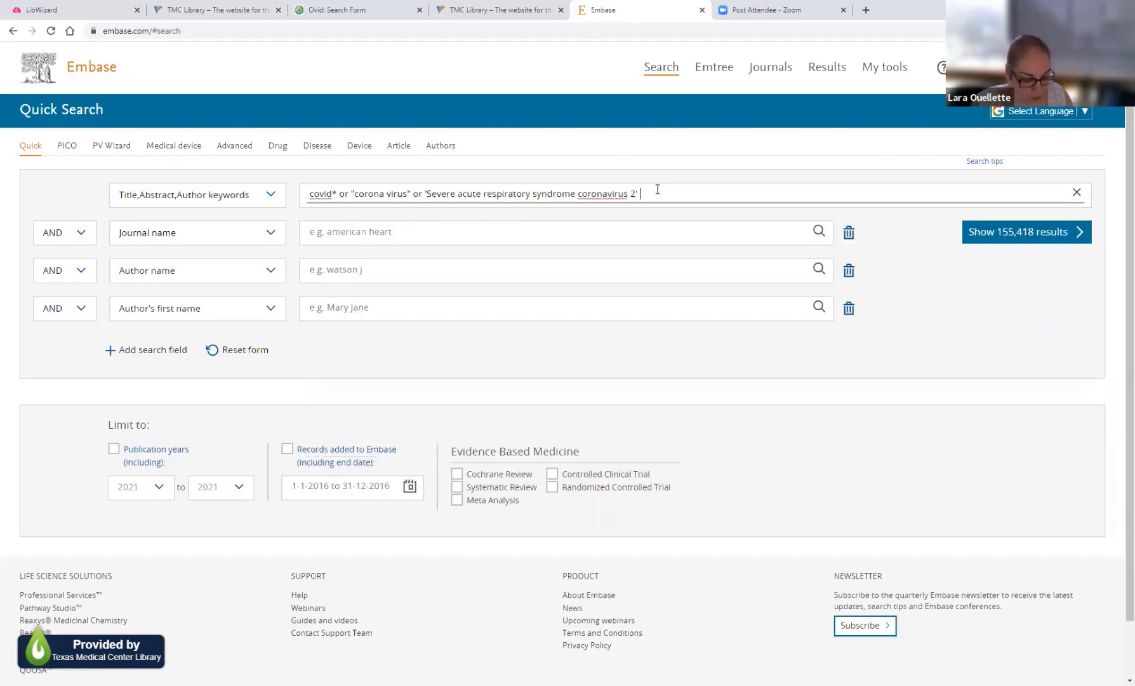
text(or SARS)
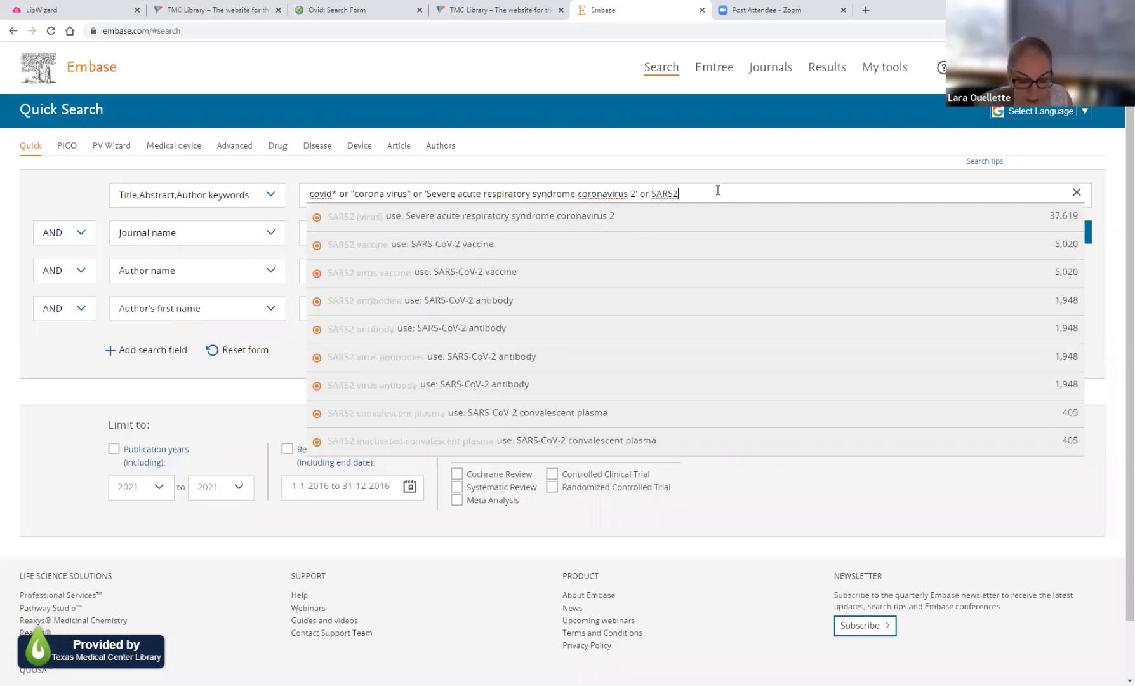
text(2)
key(Return)
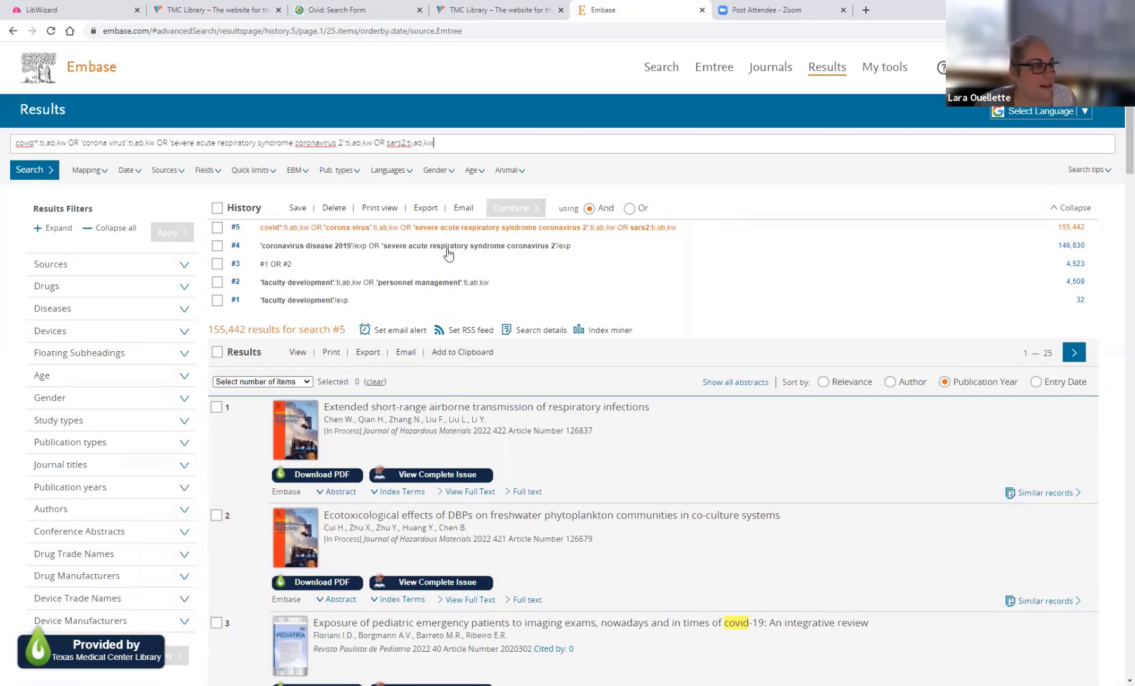
- Combine the COVID Emtree search #4 and the COVID keyword search #5 using Or
click(217, 246)
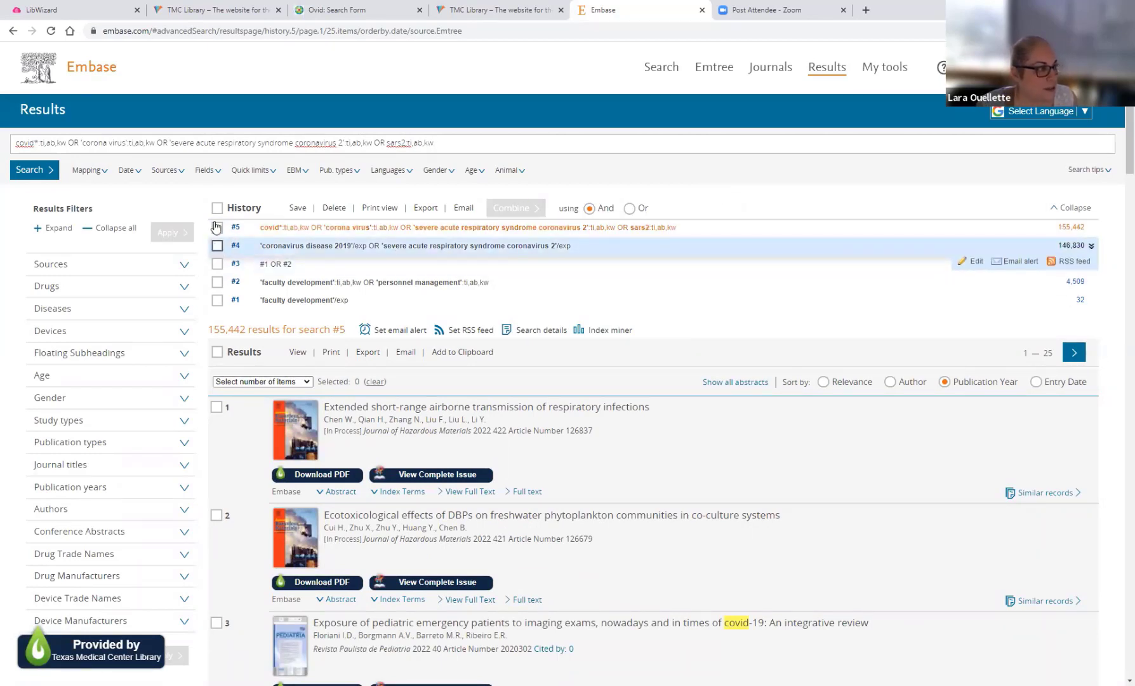
click(217, 227)
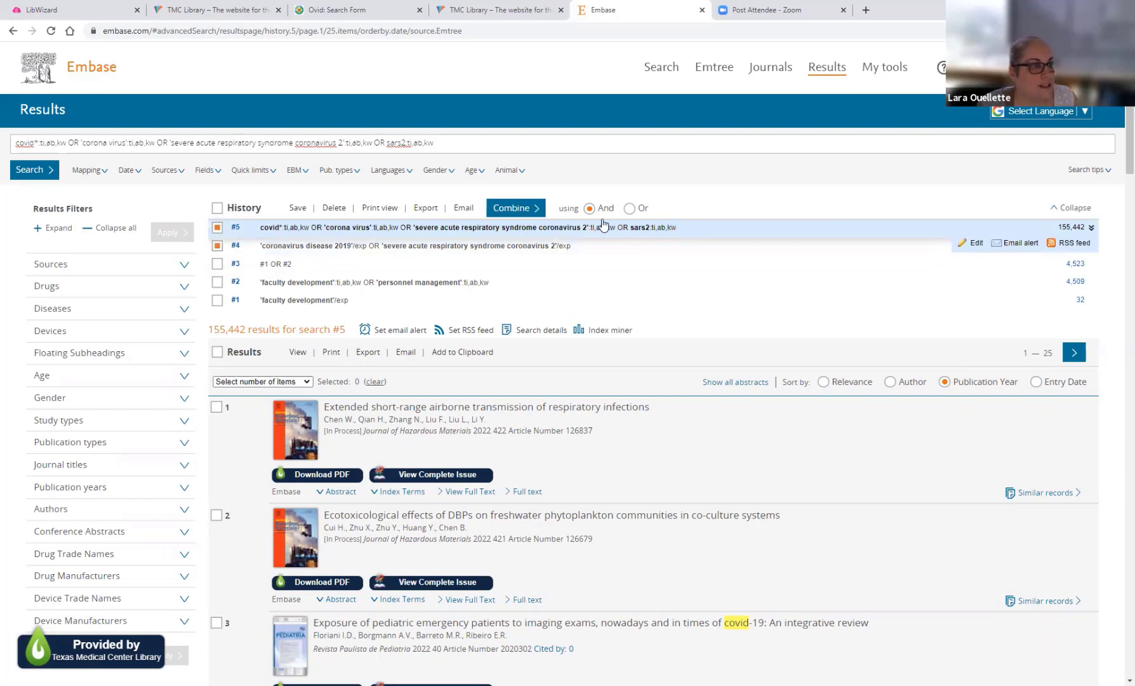
click(629, 209)
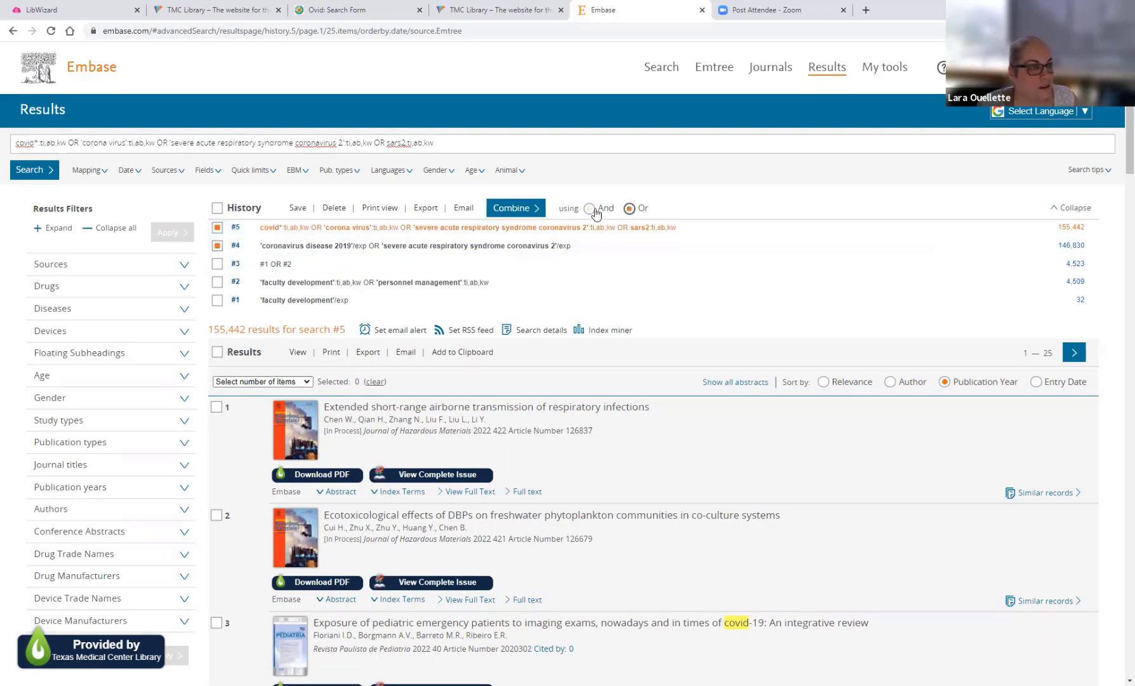
click(516, 208)
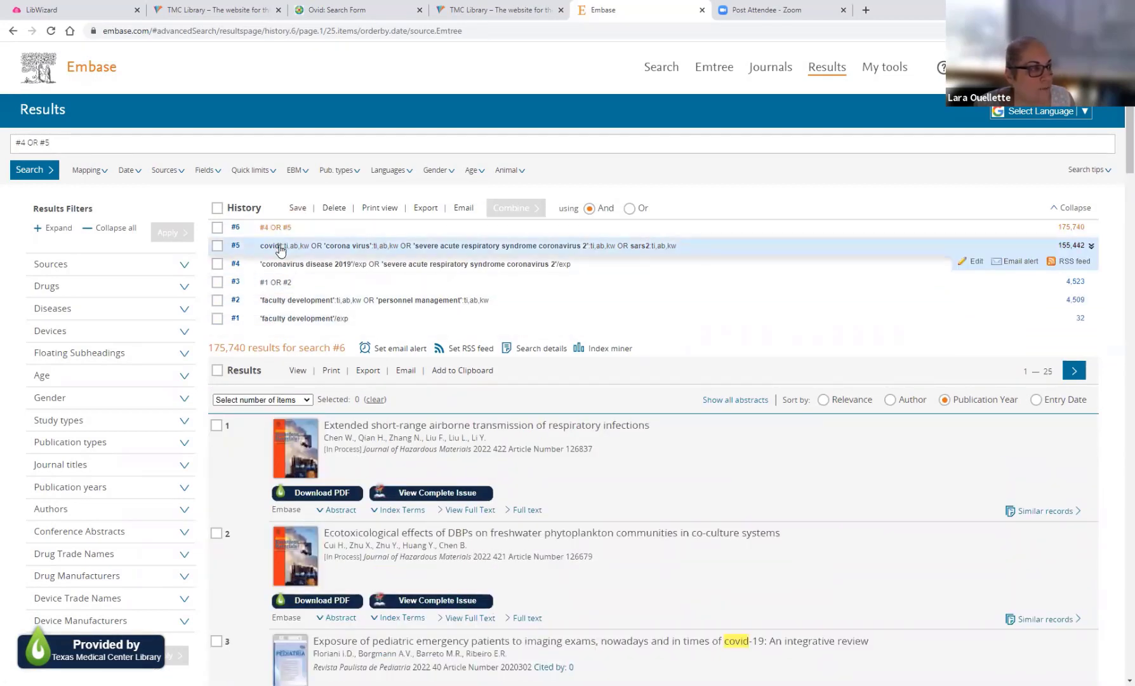
- Combine the faculty development search #3 and the combined COVID search #6 using And
click(217, 282)
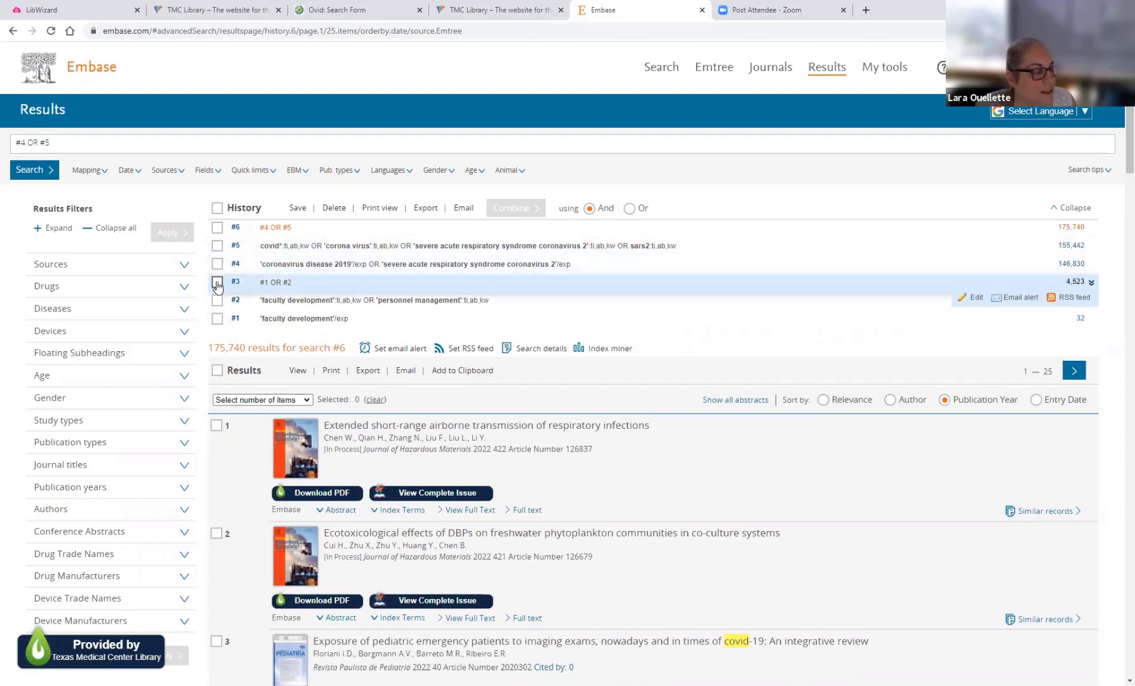
click(217, 228)
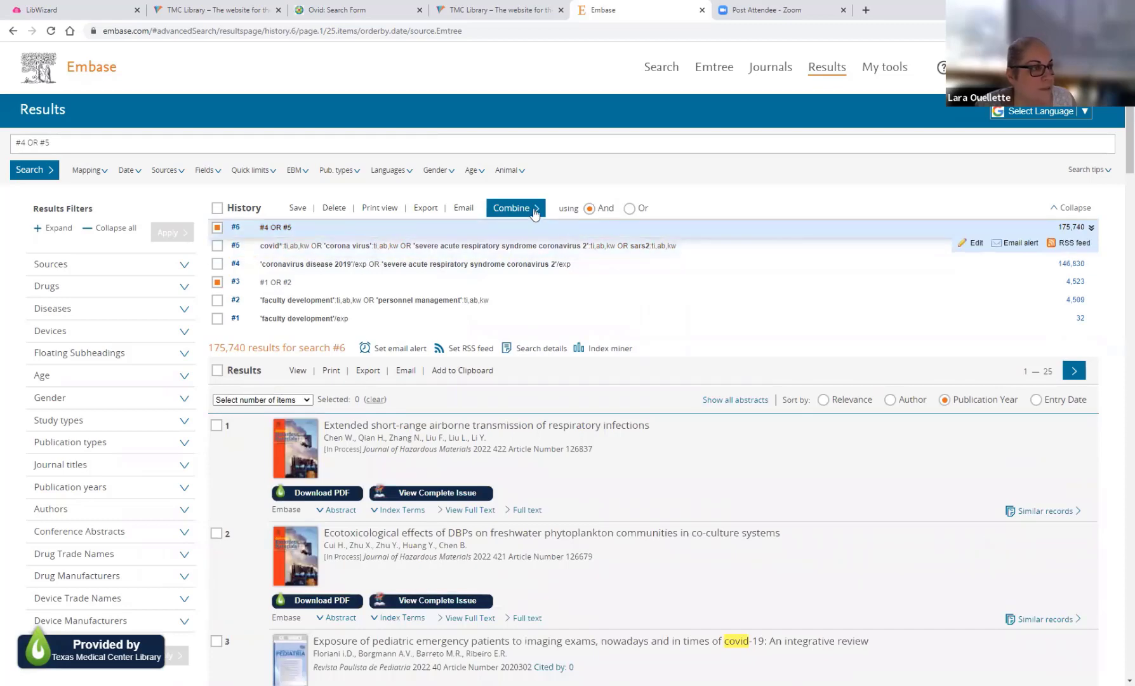
click(517, 205)
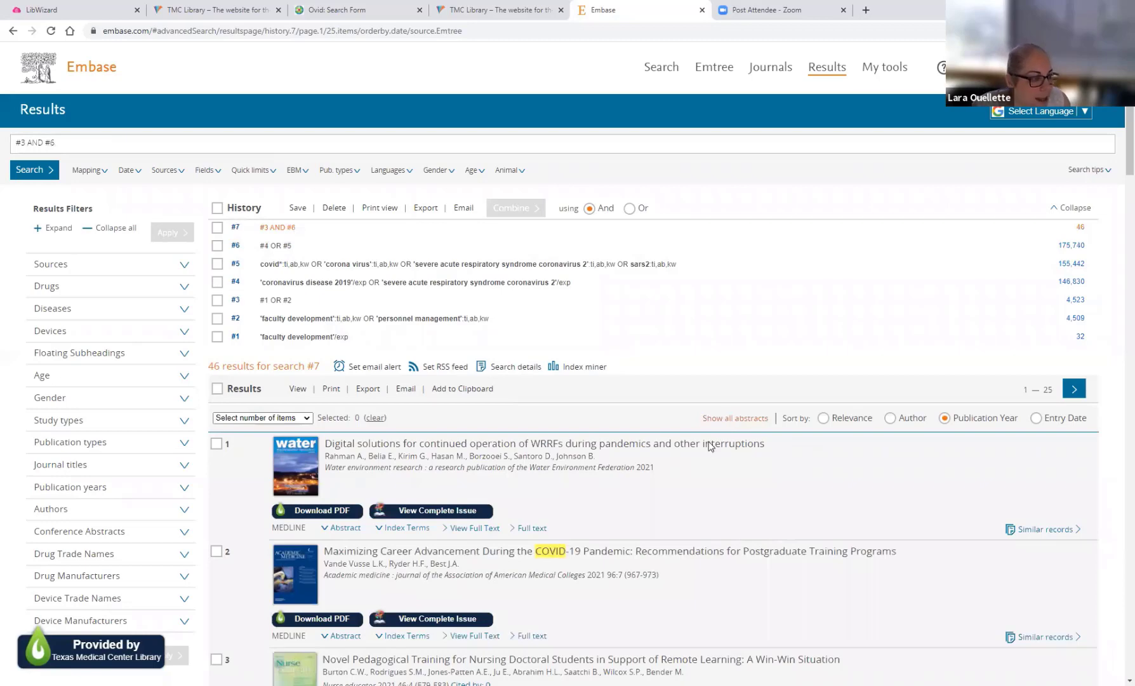
- Show all abstracts for search #7 and examine where the COVID and faculty development terms are highlighted in the records
click(727, 419)
scroll(626, 457, down, 2)
scroll(624, 457, down, 1)
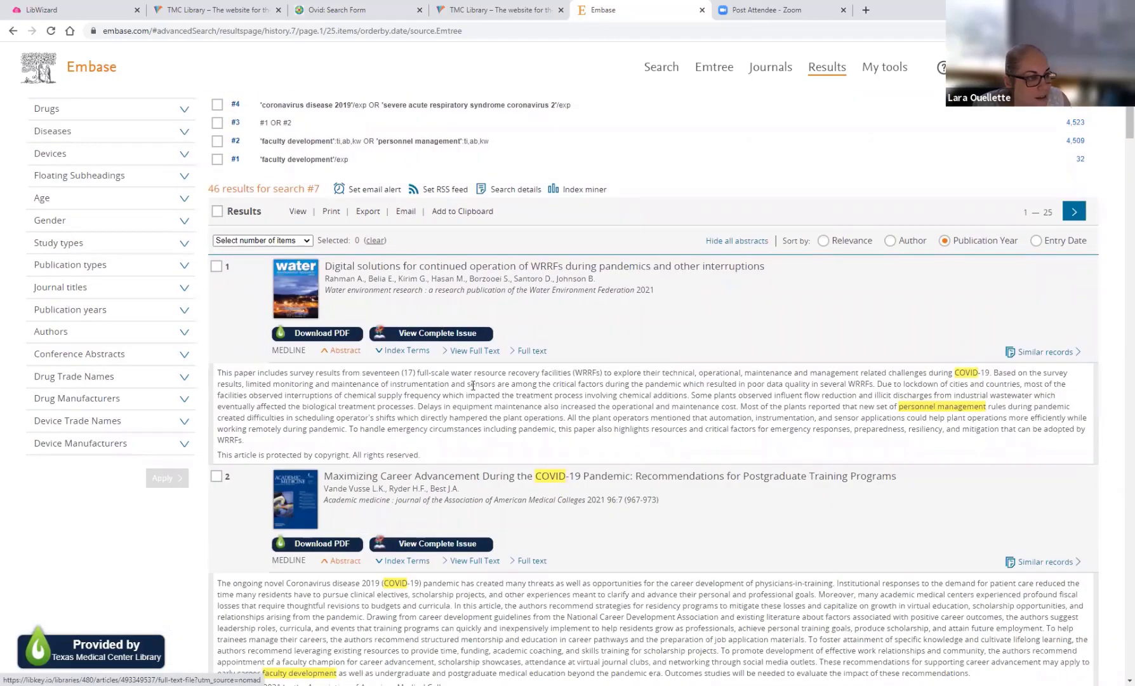
scroll(473, 386, down, 1)
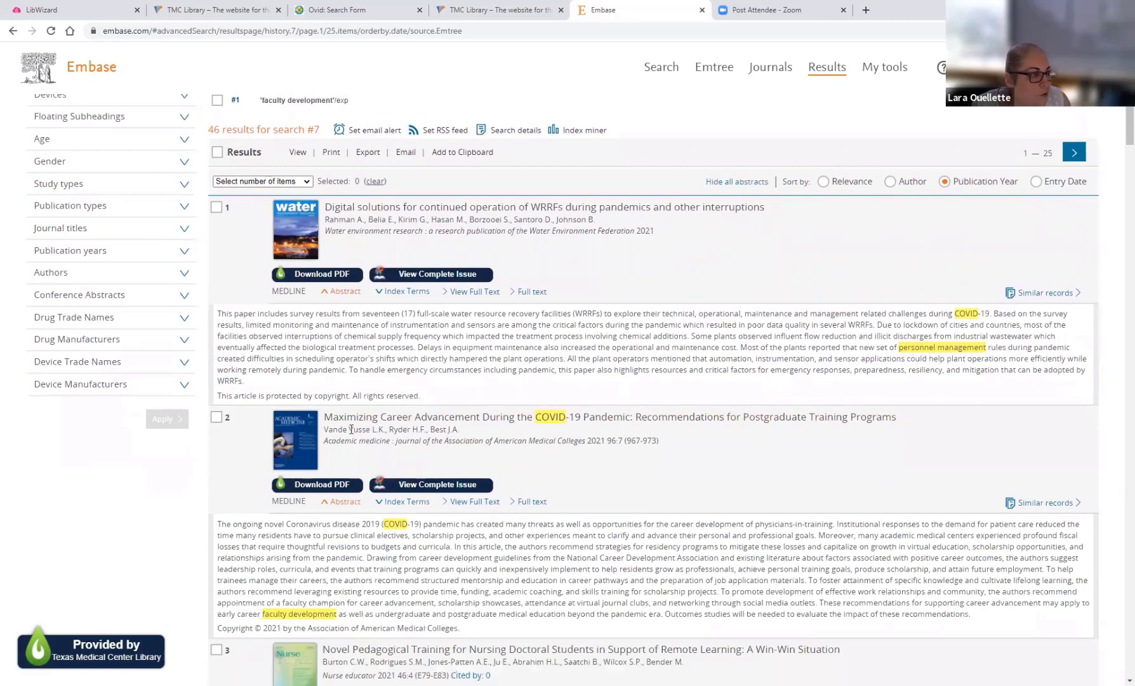
scroll(559, 443, down, 1)
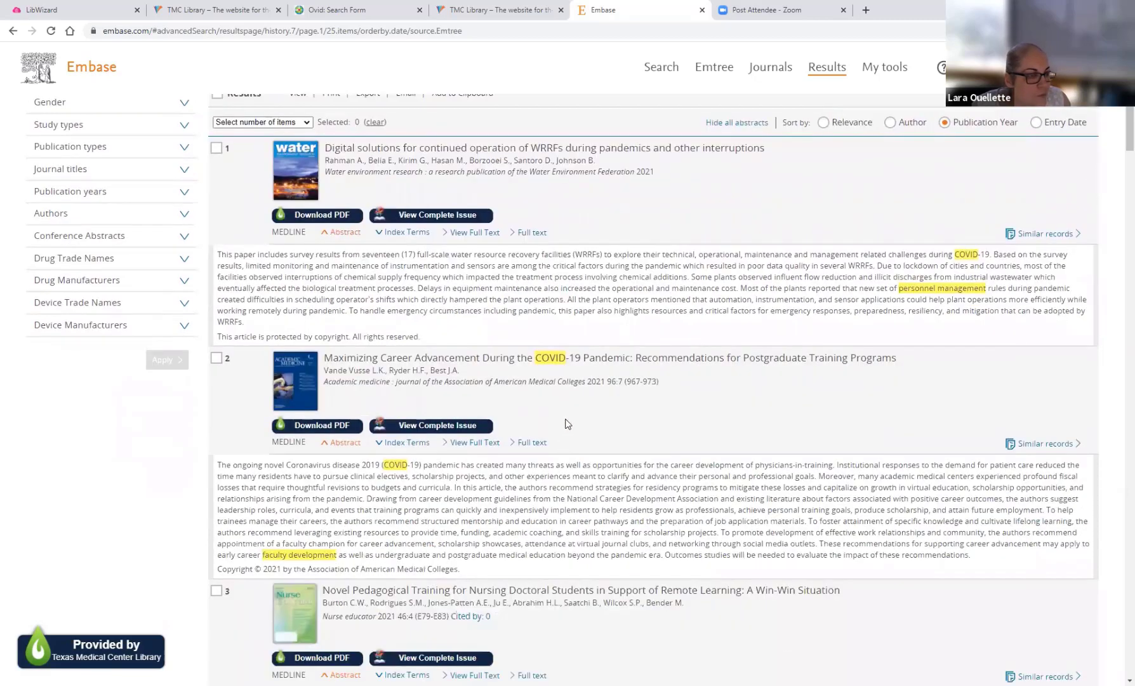
scroll(560, 438, down, 1)
scroll(566, 419, down, 3)
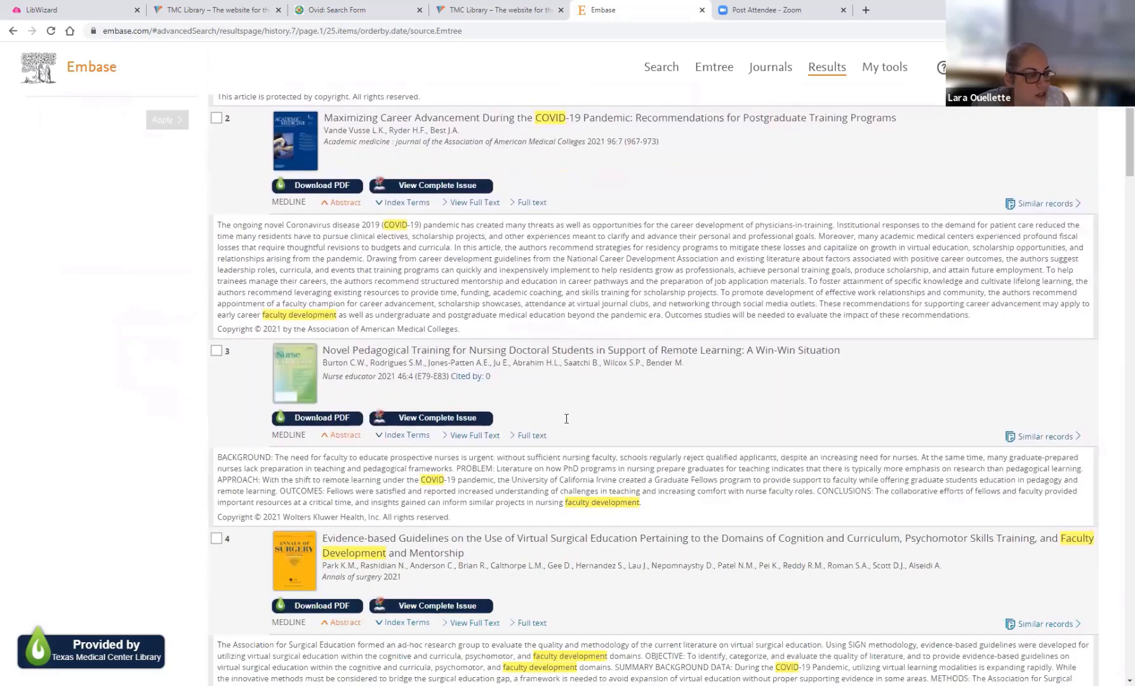
scroll(566, 419, down, 5)
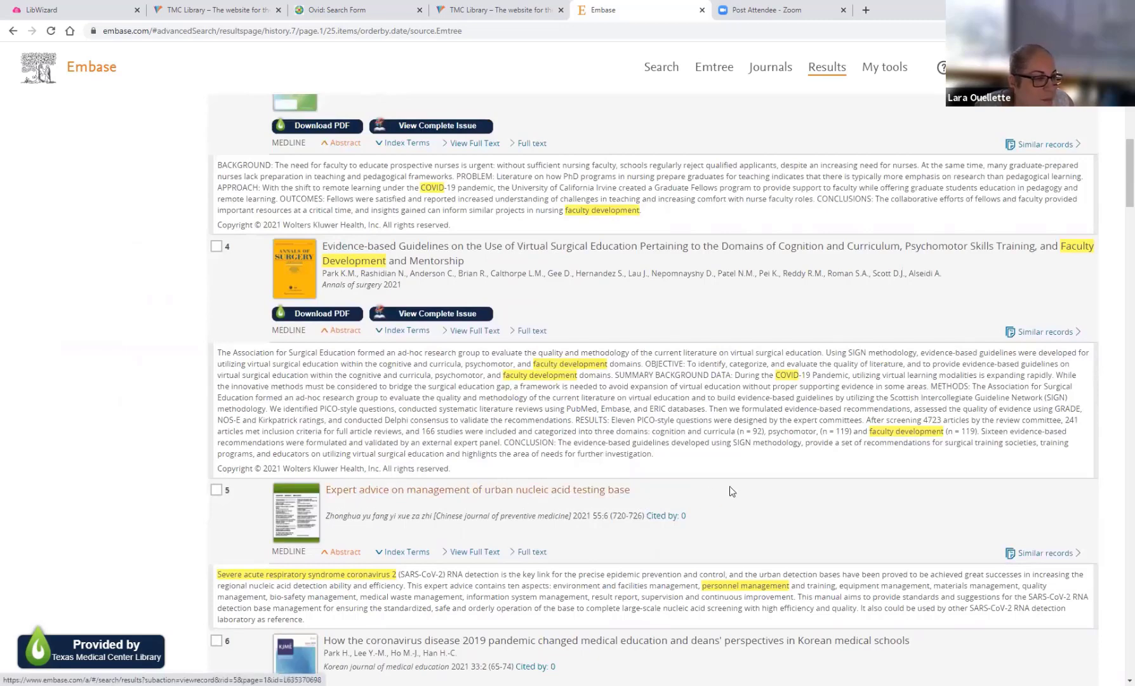
scroll(730, 486, down, 1)
scroll(731, 487, down, 3)
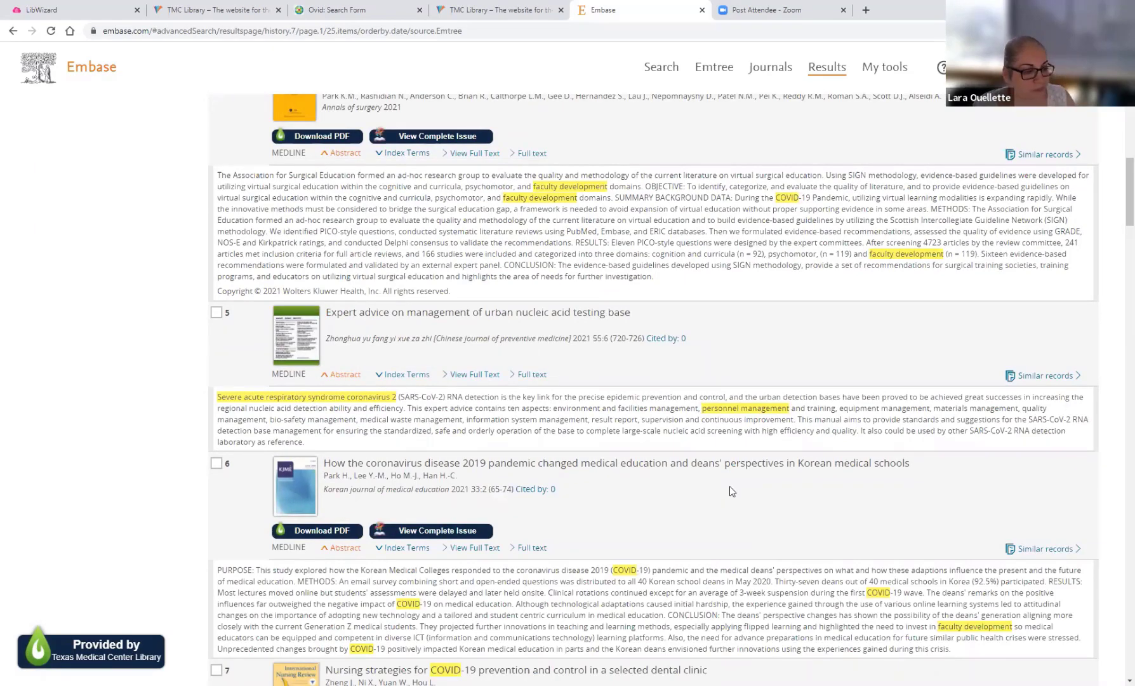
scroll(601, 289, up, 5)
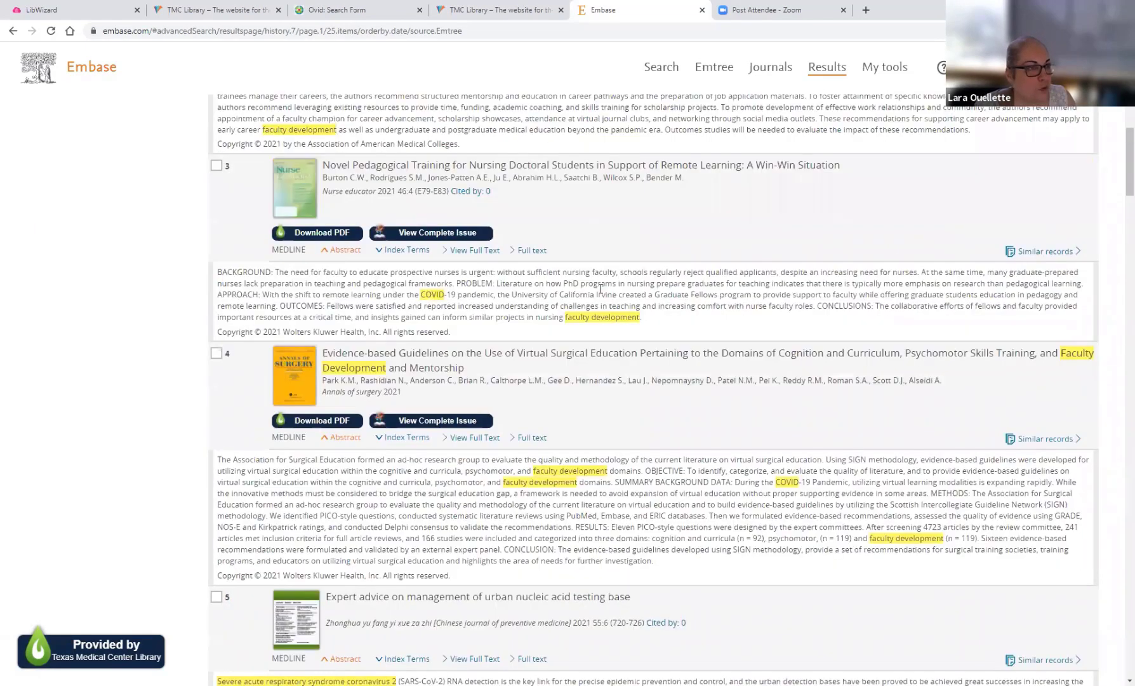
scroll(600, 289, up, 12)
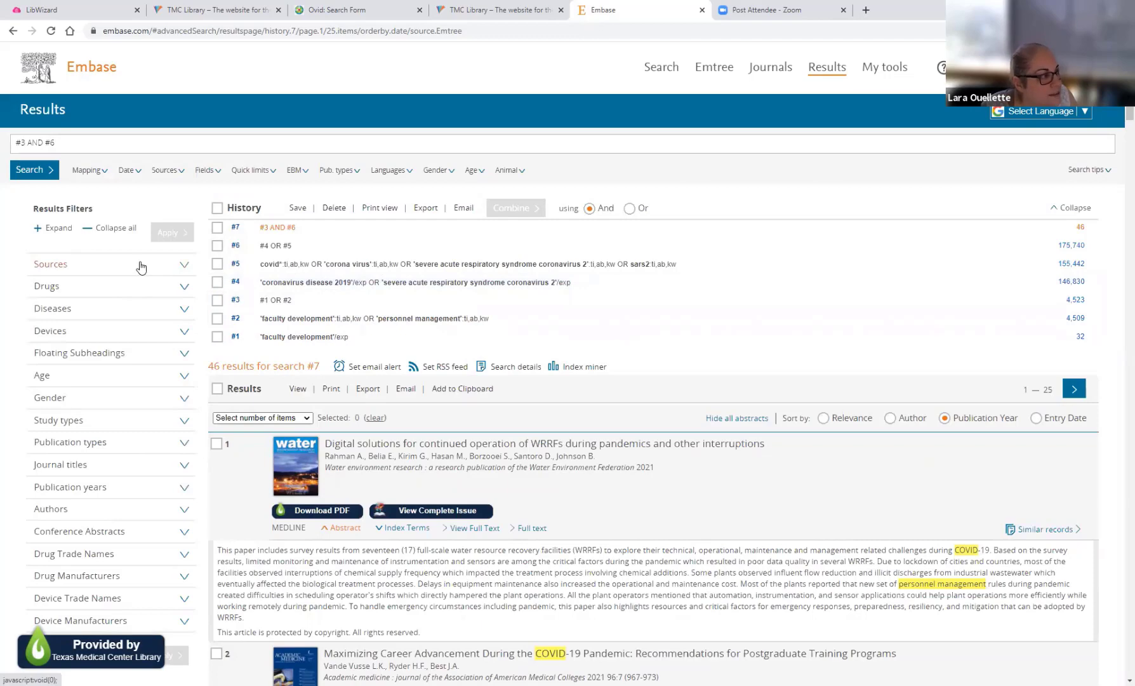
- Expand the Sources, Age and Publication types result filters for search #7 and examine the options each one offers
scroll(143, 267, down, 1)
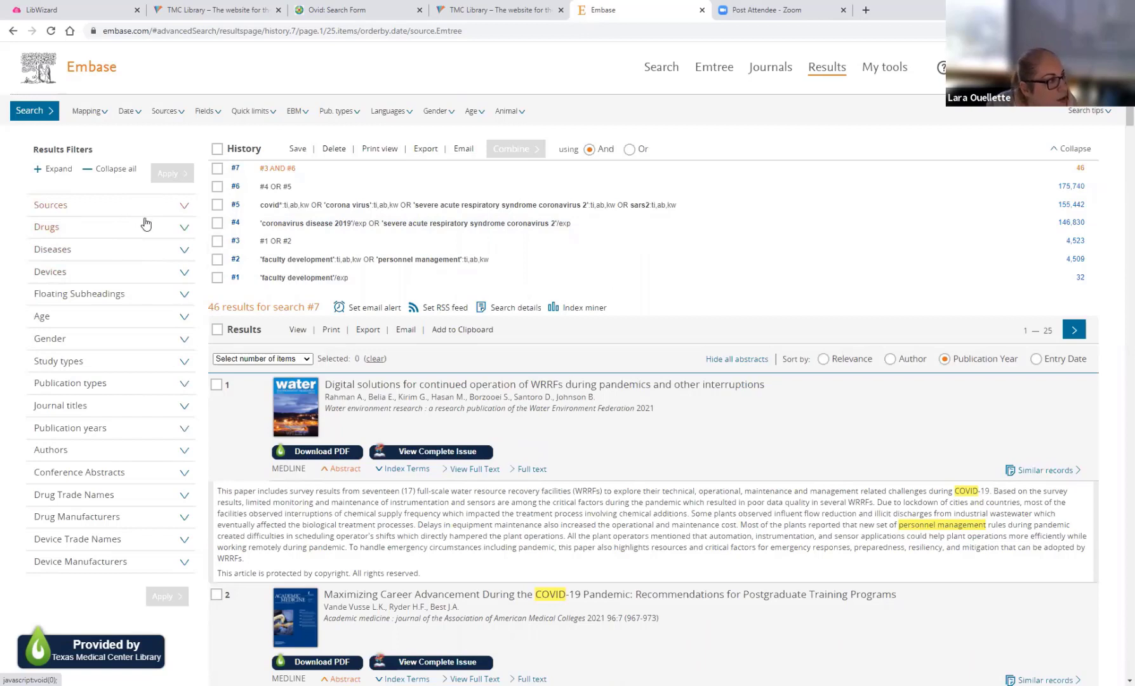
click(184, 212)
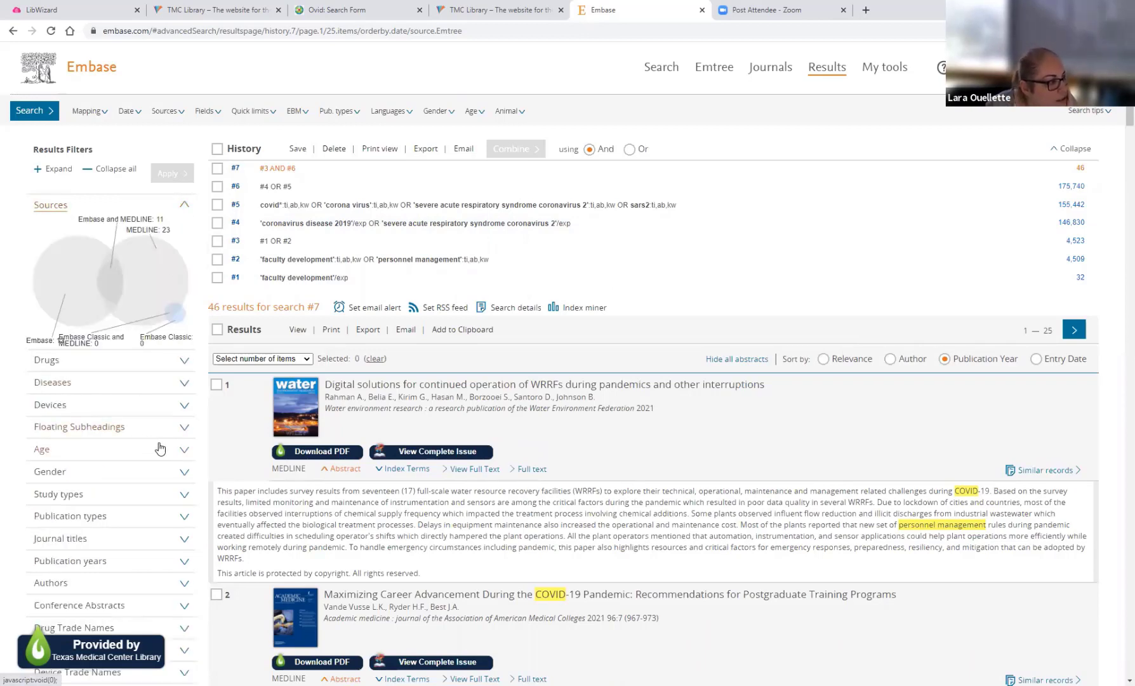
click(182, 451)
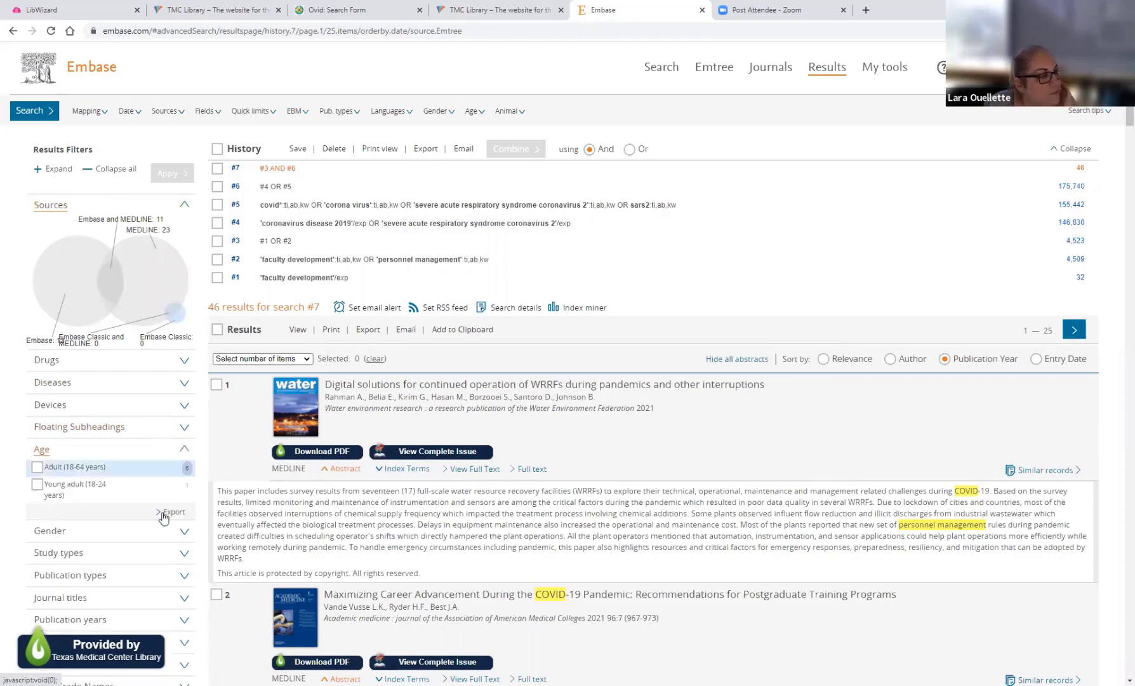
scroll(131, 564, down, 2)
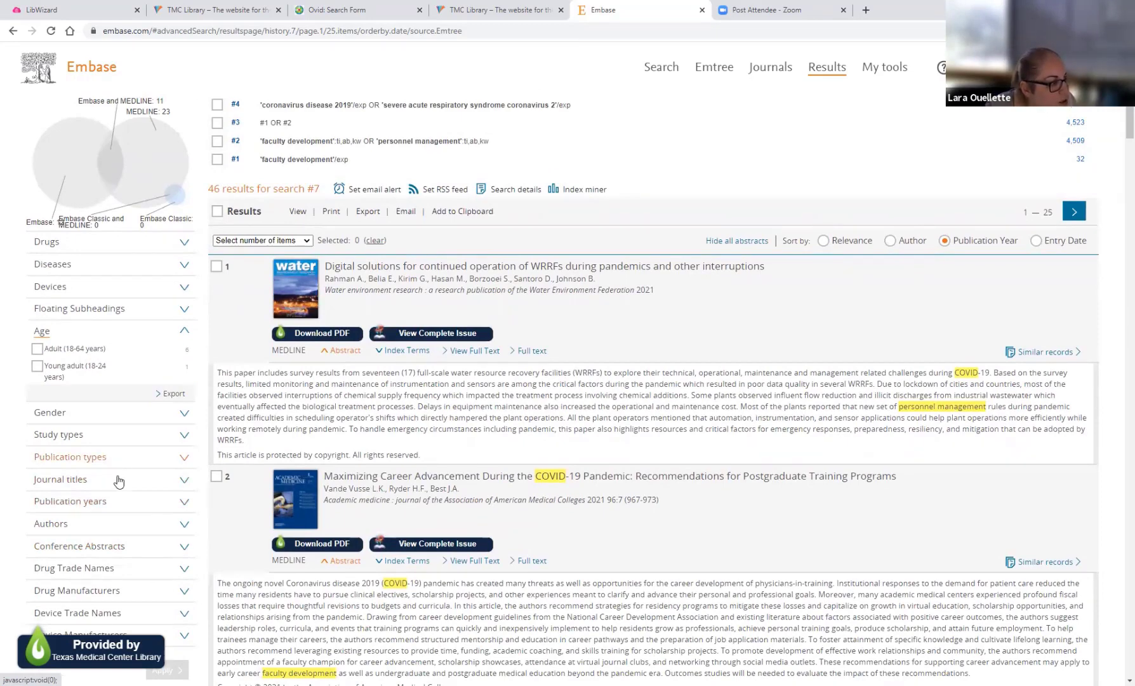
click(184, 462)
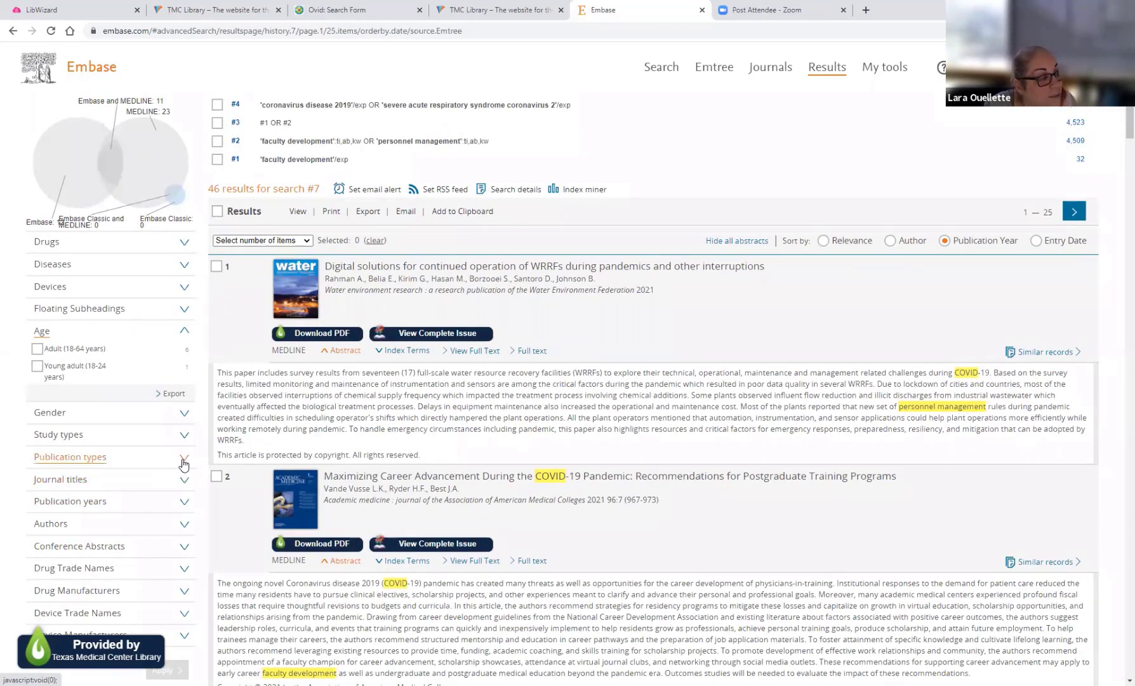
scroll(165, 476, down, 2)
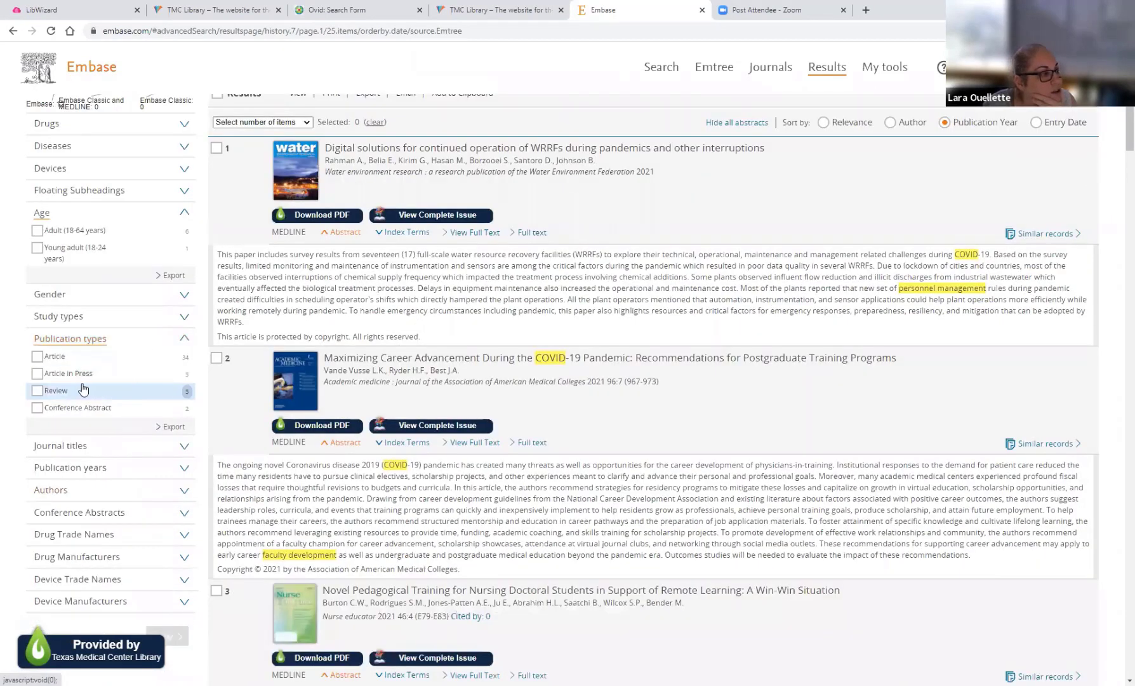
scroll(51, 359, down, 1)
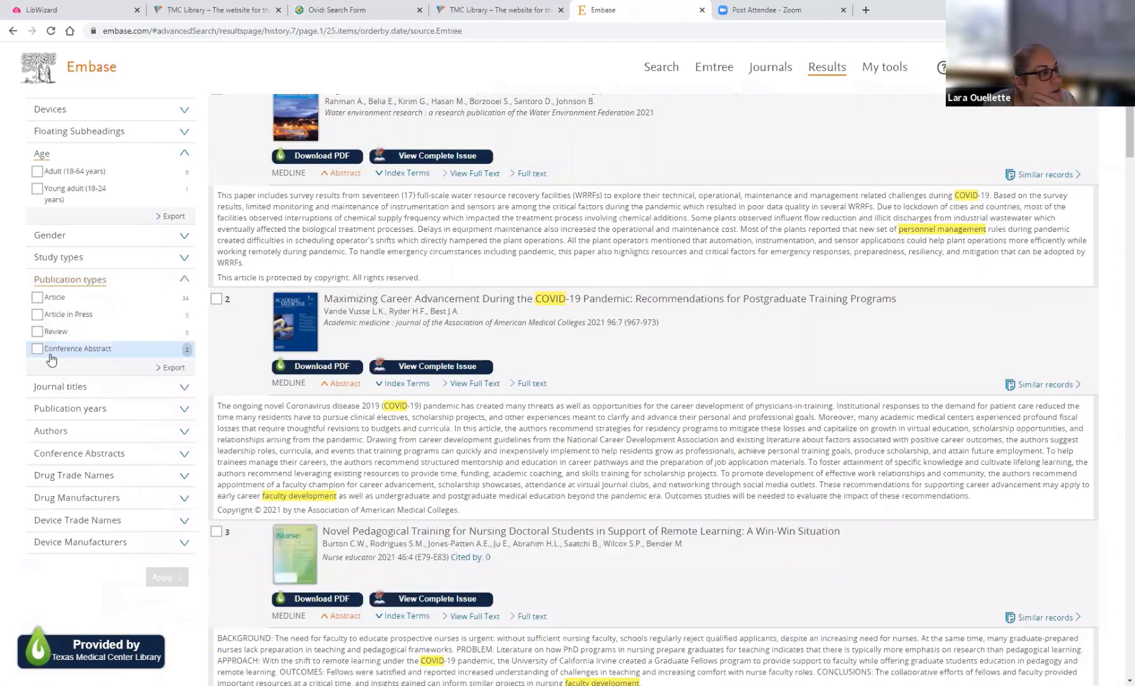
- Export the Publication types filter data and close the resulting download page without downloading the file
click(170, 369)
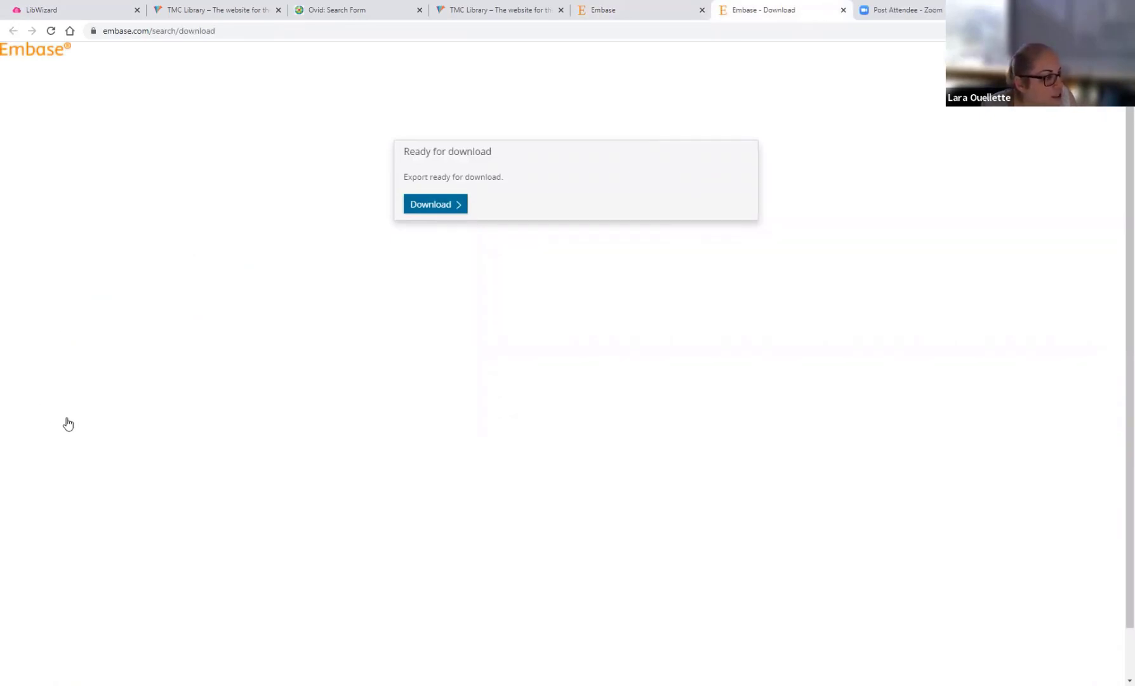
key(ctrl+w)
scroll(79, 474, down, 2)
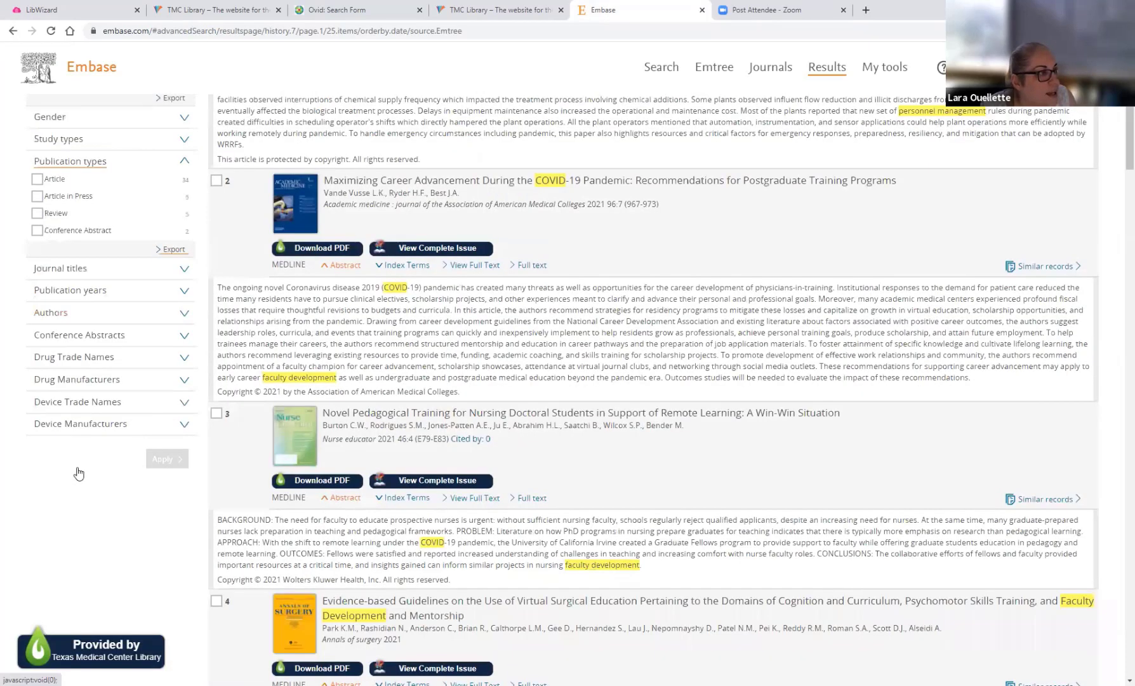
- Limit the combined search #3 AND #6 to English-language articles and run the search
scroll(79, 474, up, 7)
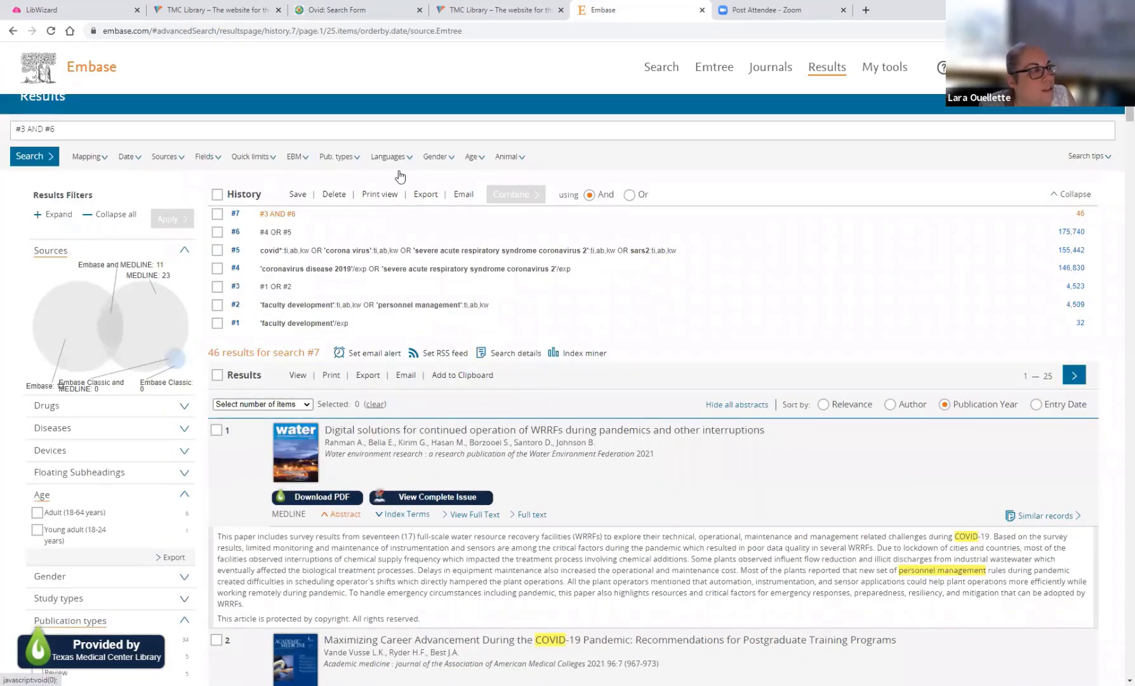
scroll(400, 168, up, 1)
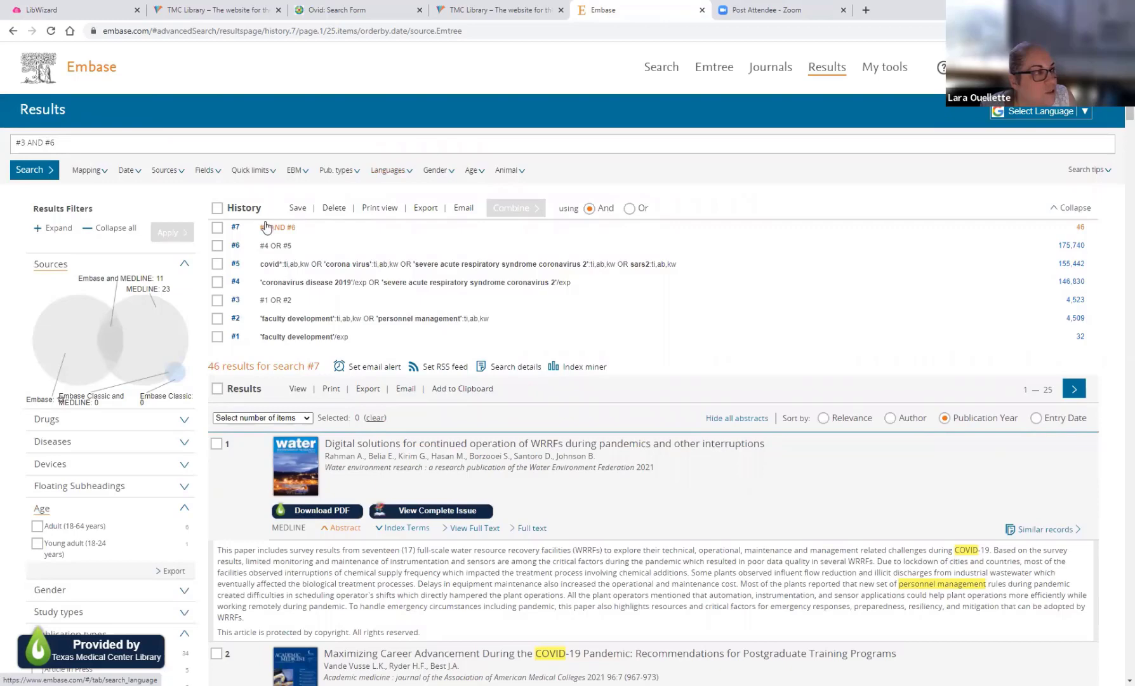
click(410, 175)
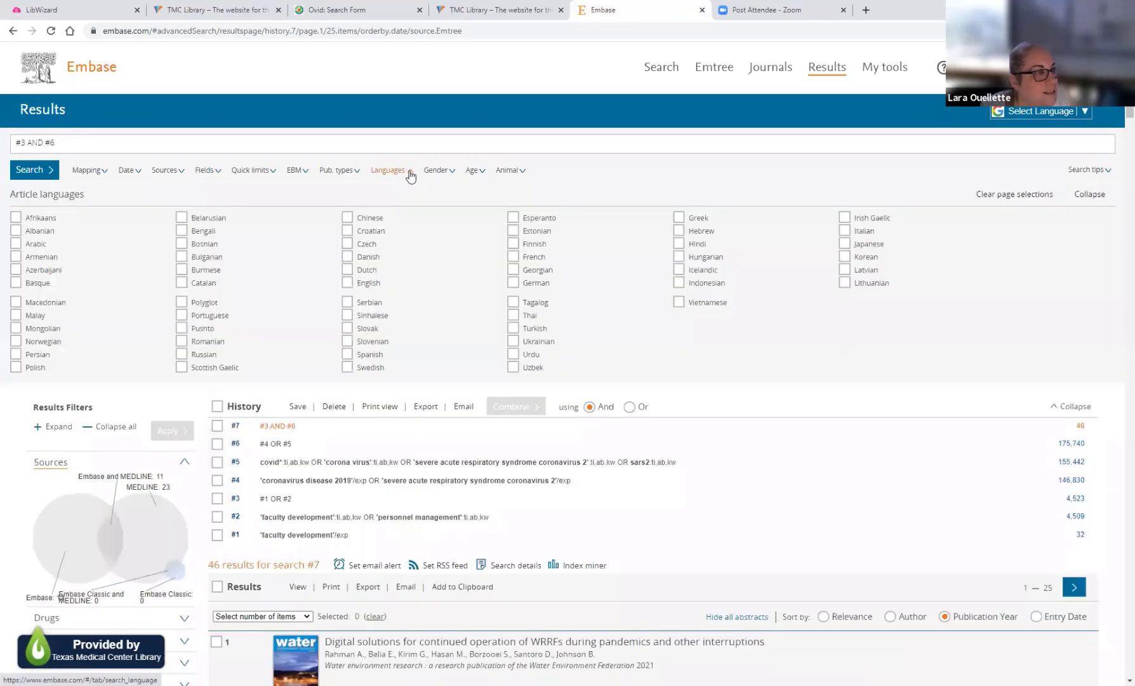
click(347, 283)
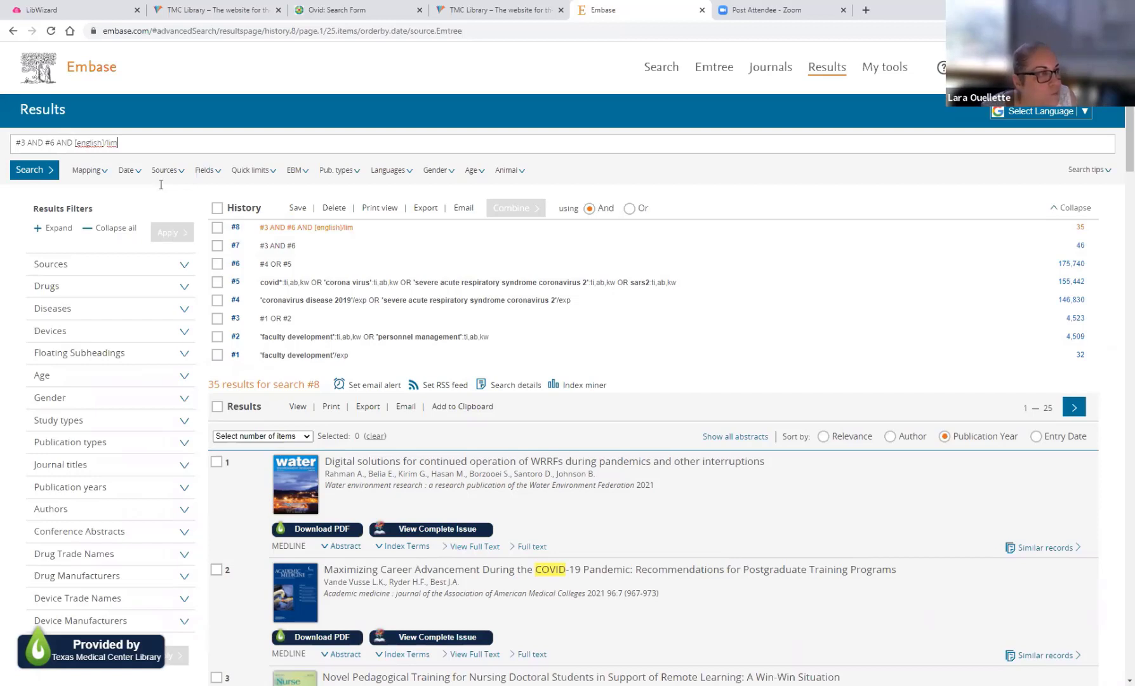
- Examine the publication type and Evidence Based Medicine limits, and view the Quick Search form
click(342, 177)
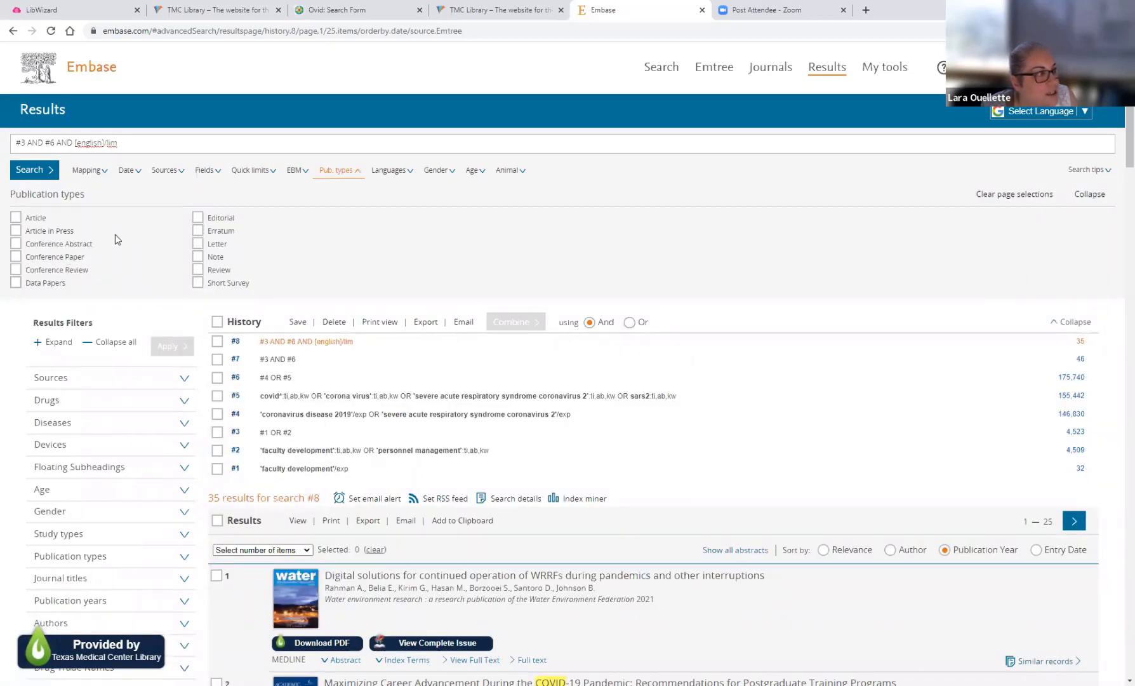
click(306, 173)
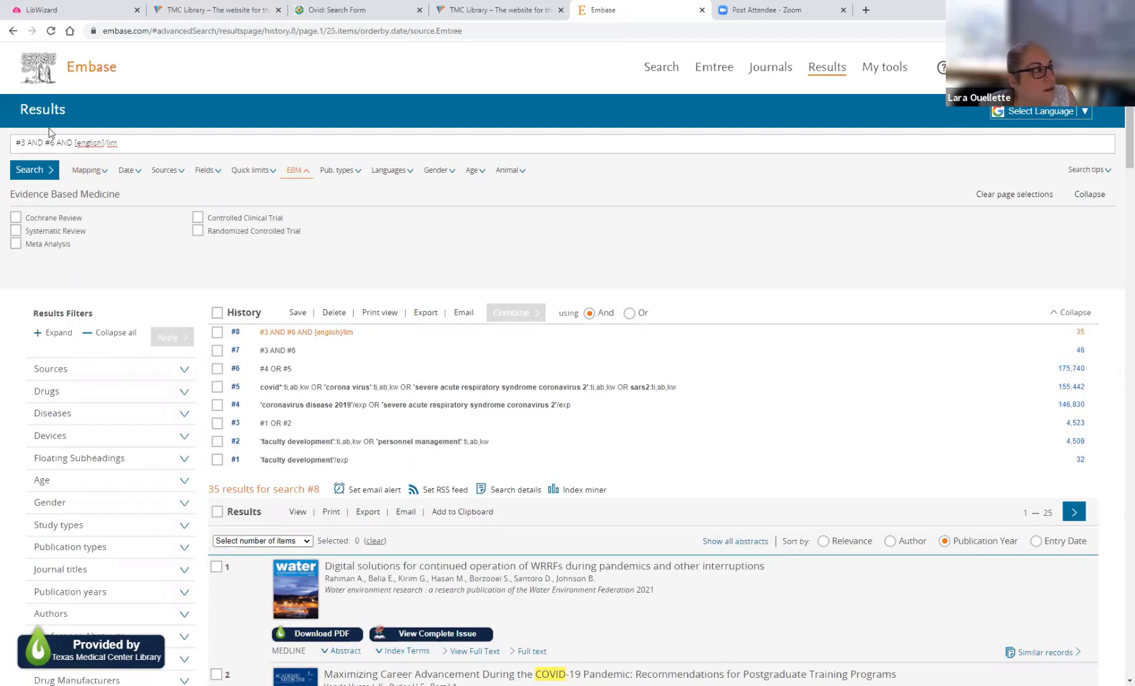
click(82, 75)
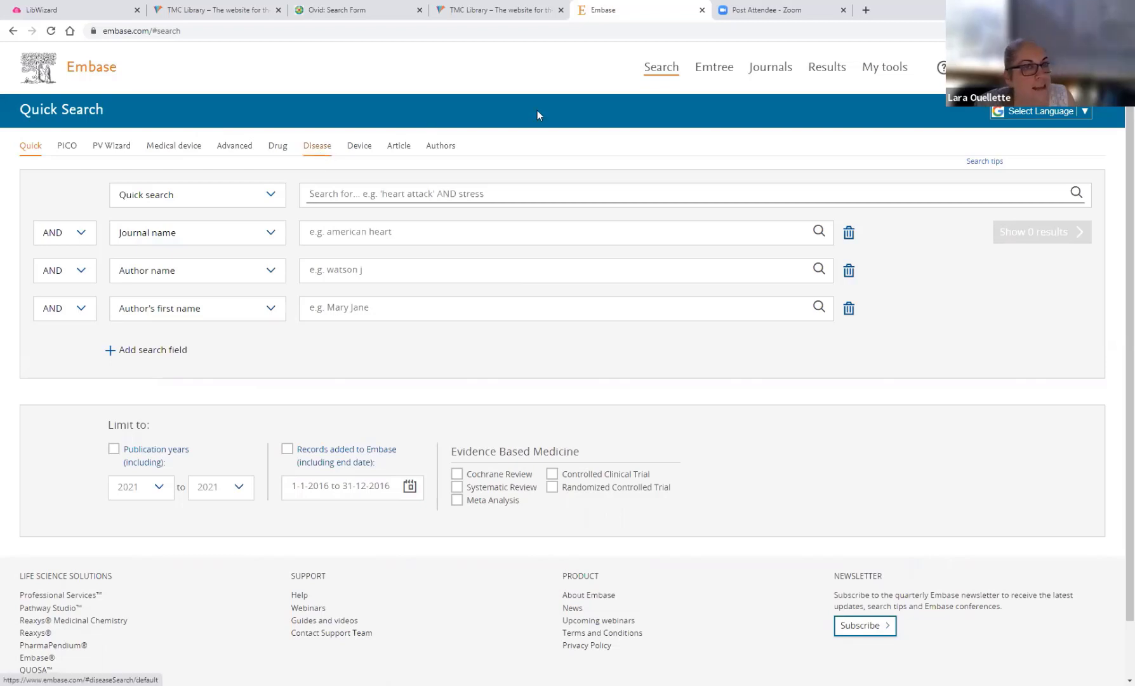
- Start saving all searches in the results history and create a folder named Embase Search inside the Simulation-based Faculty Development folder
click(835, 68)
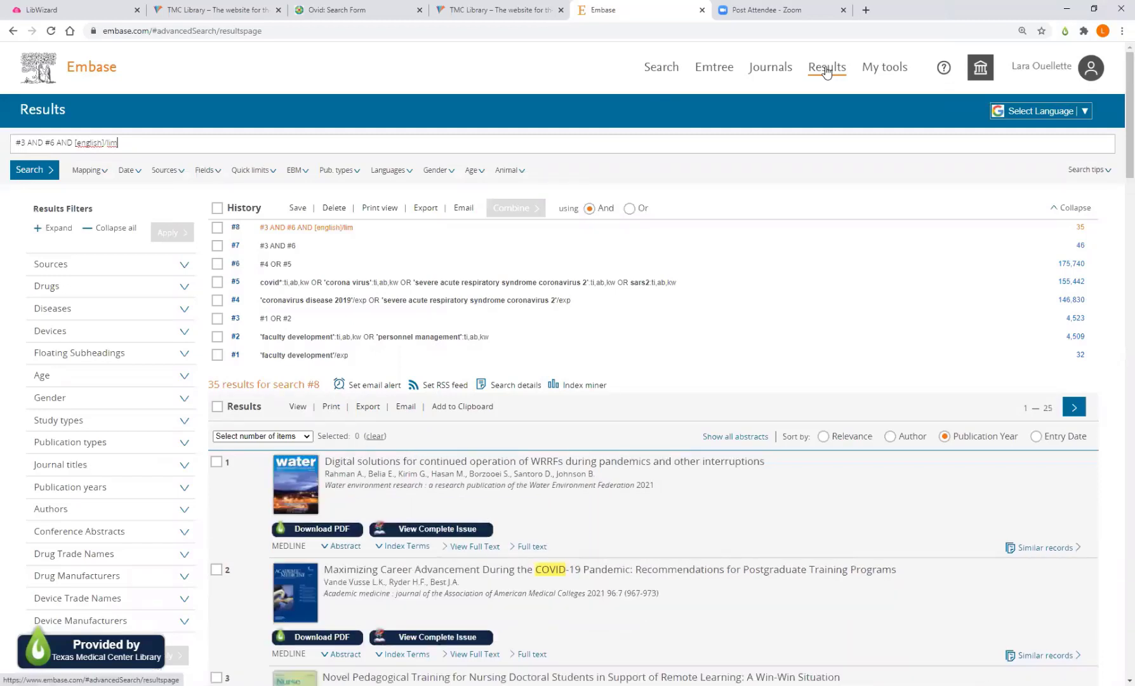
click(217, 213)
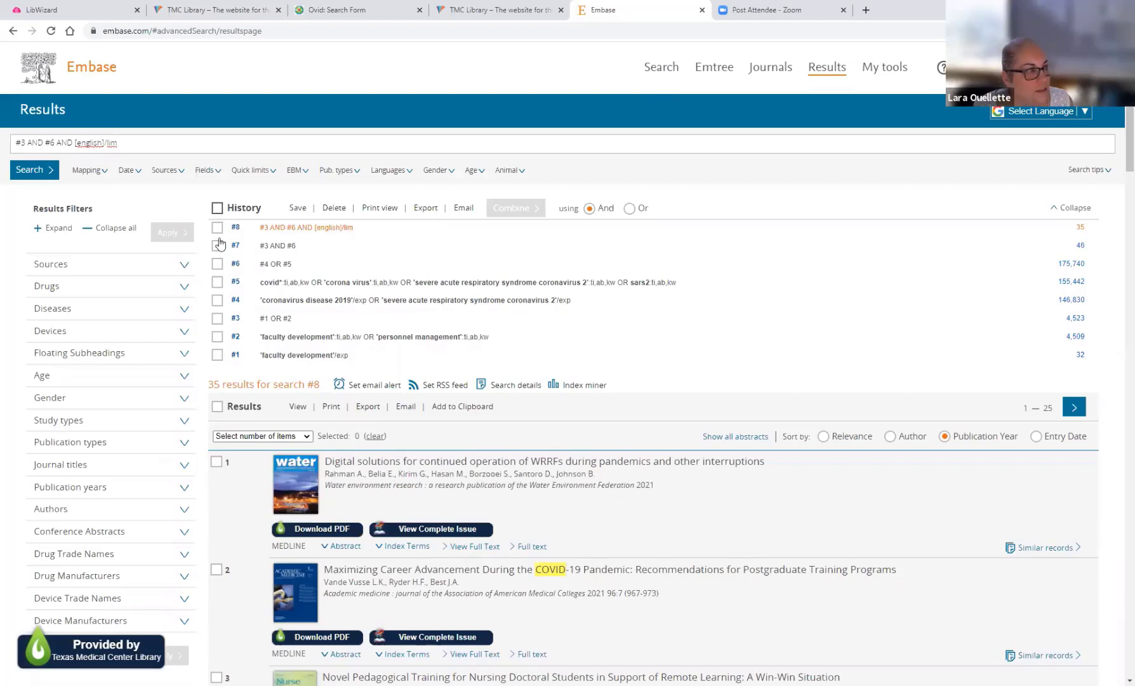
click(297, 212)
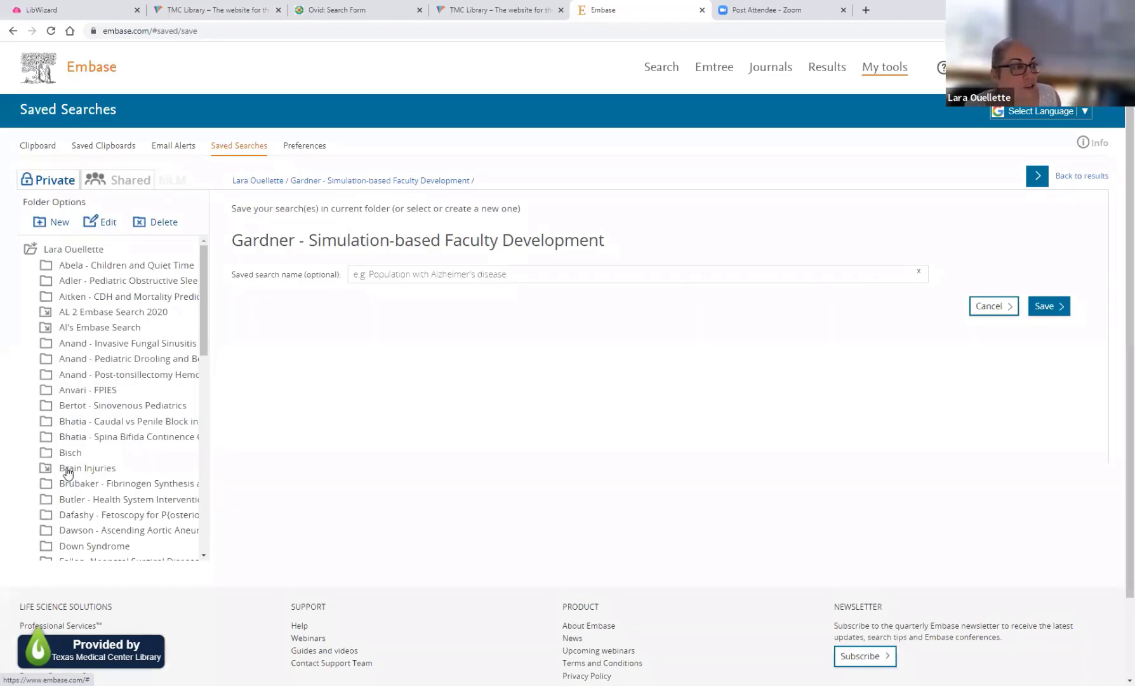
click(57, 223)
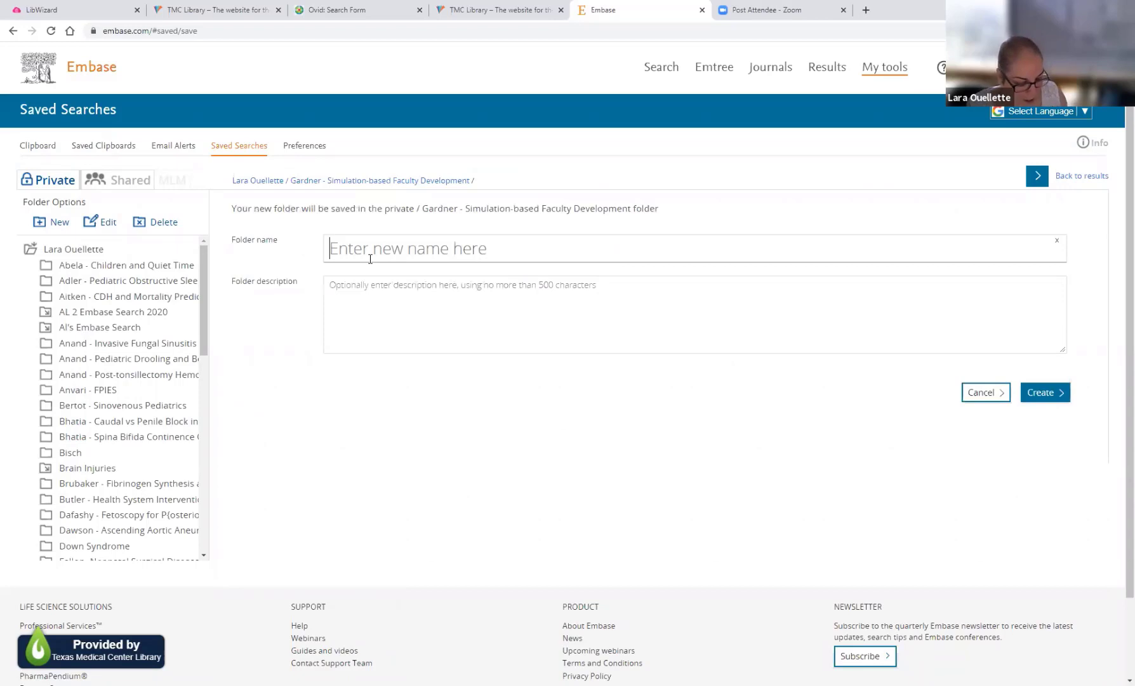
text(E)
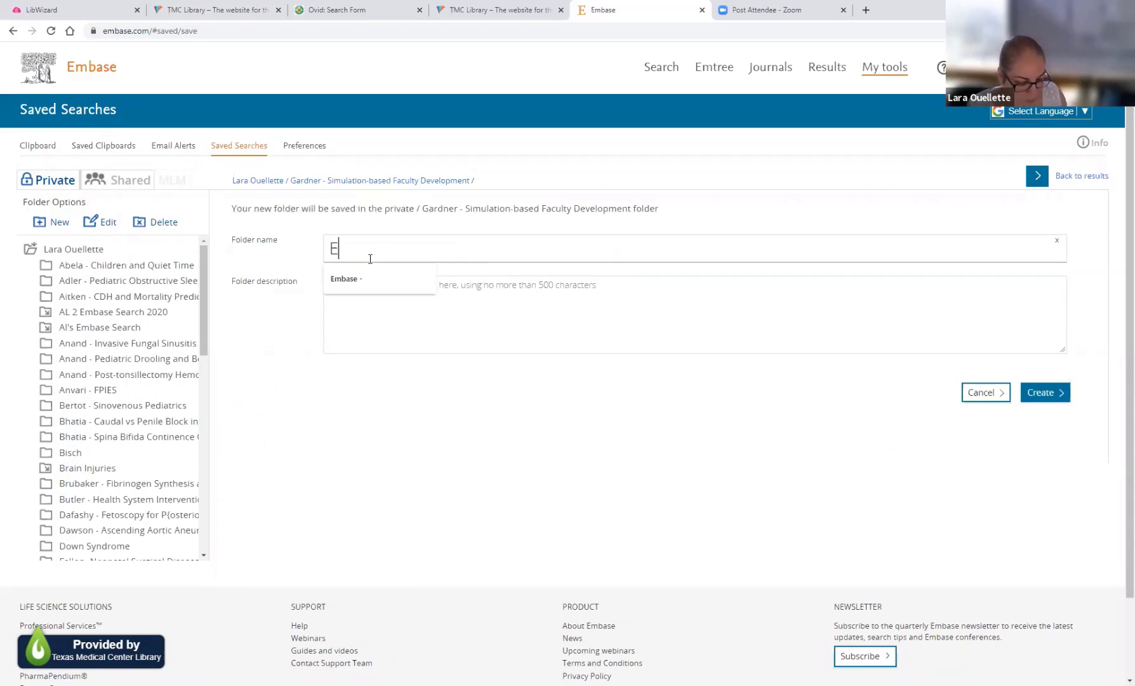
text(mbase Sear)
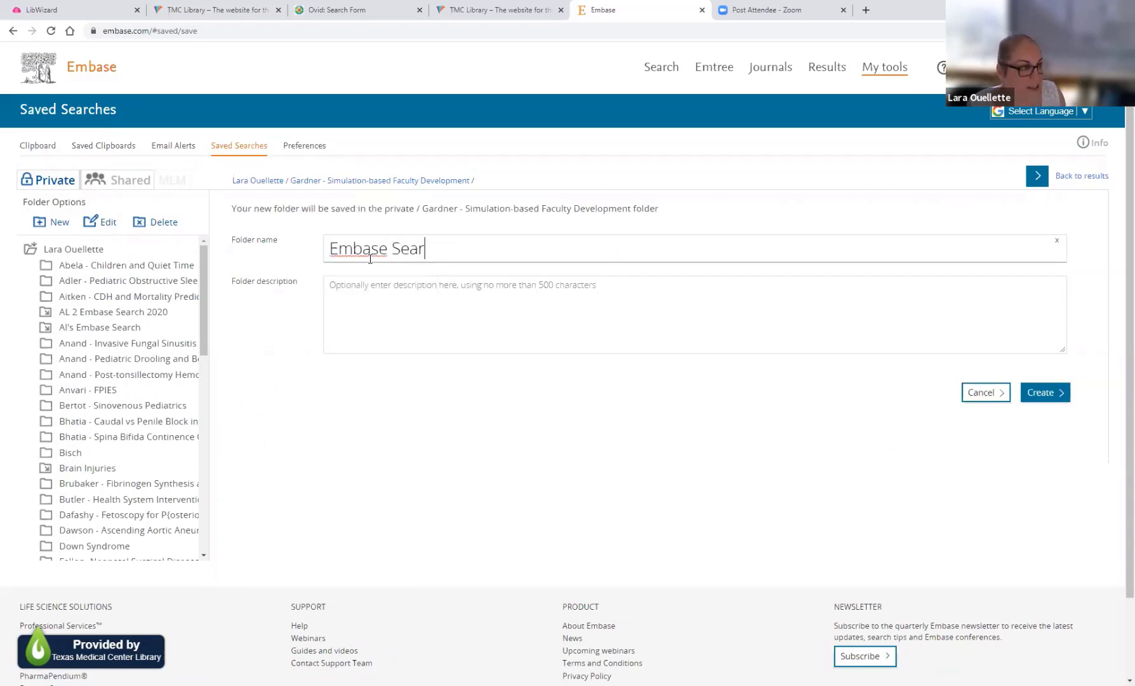
text(ch)
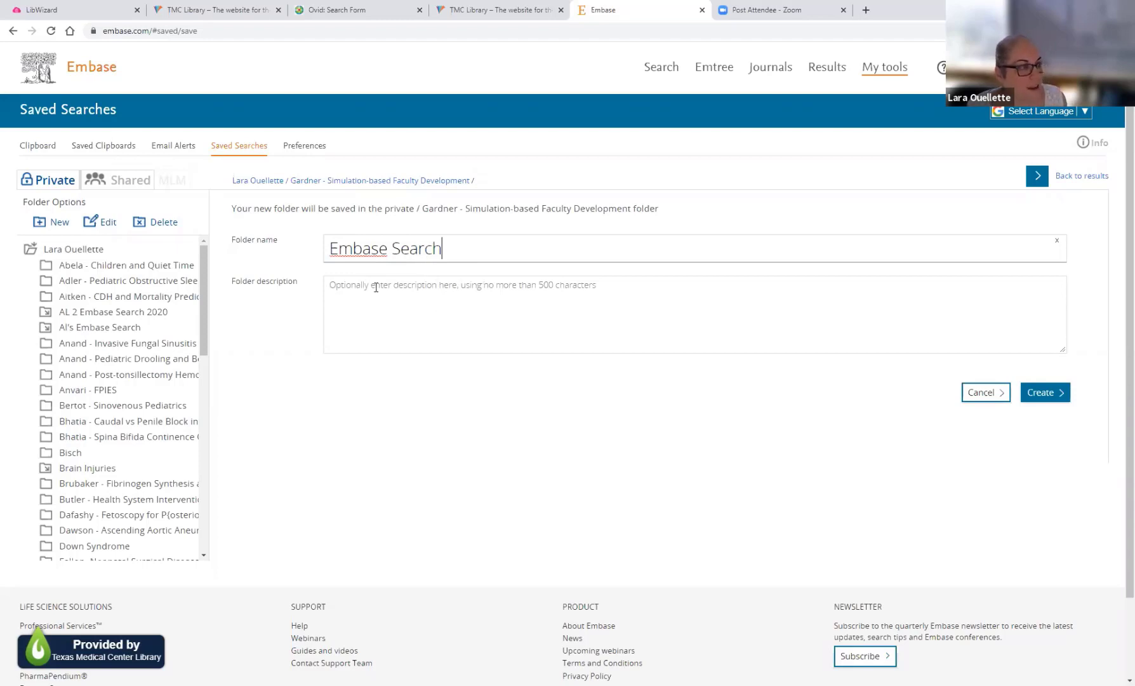
click(1048, 393)
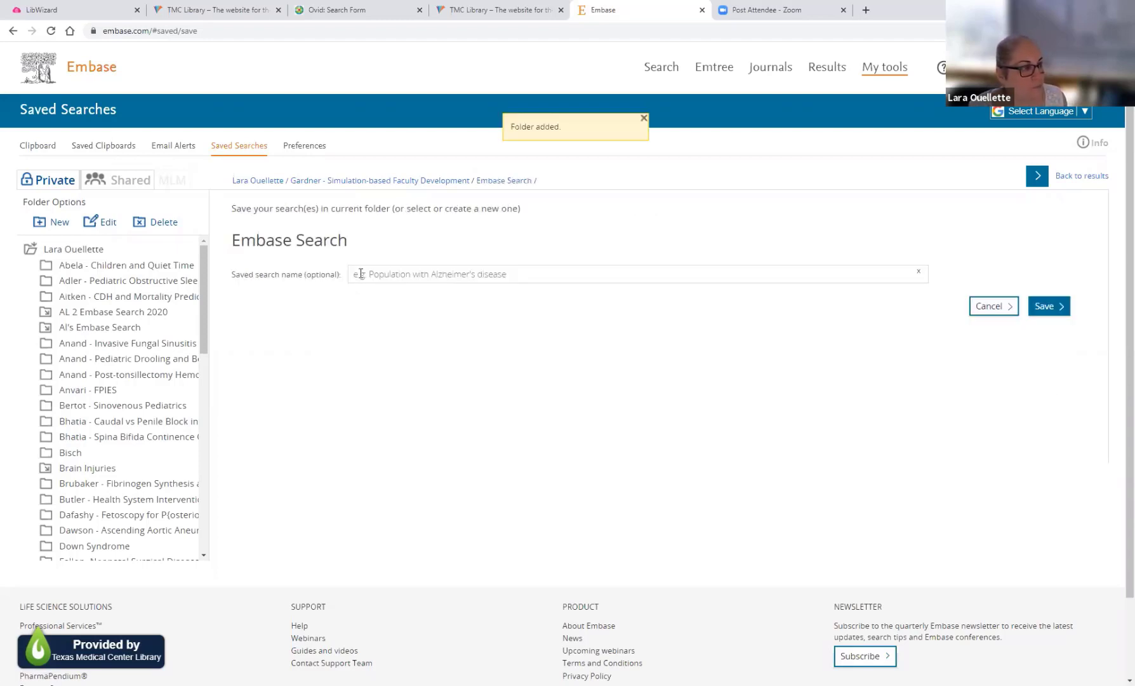
- Save the searches in the Embase Search folder under the name 1 and view the saved list
click(362, 275)
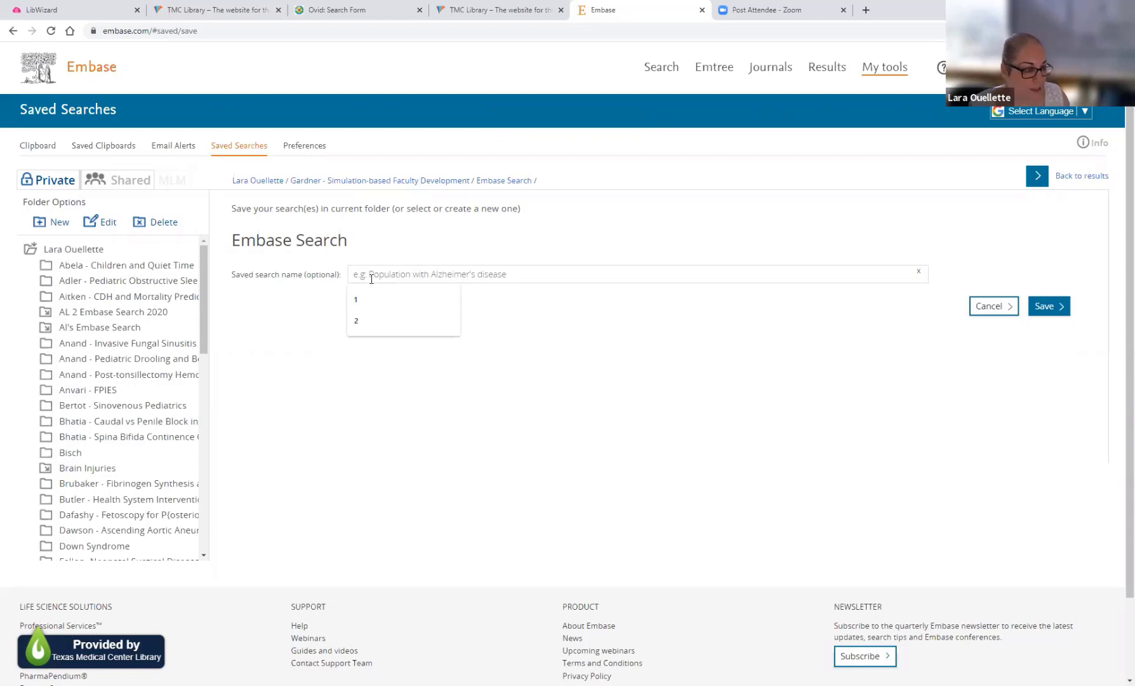
text(1)
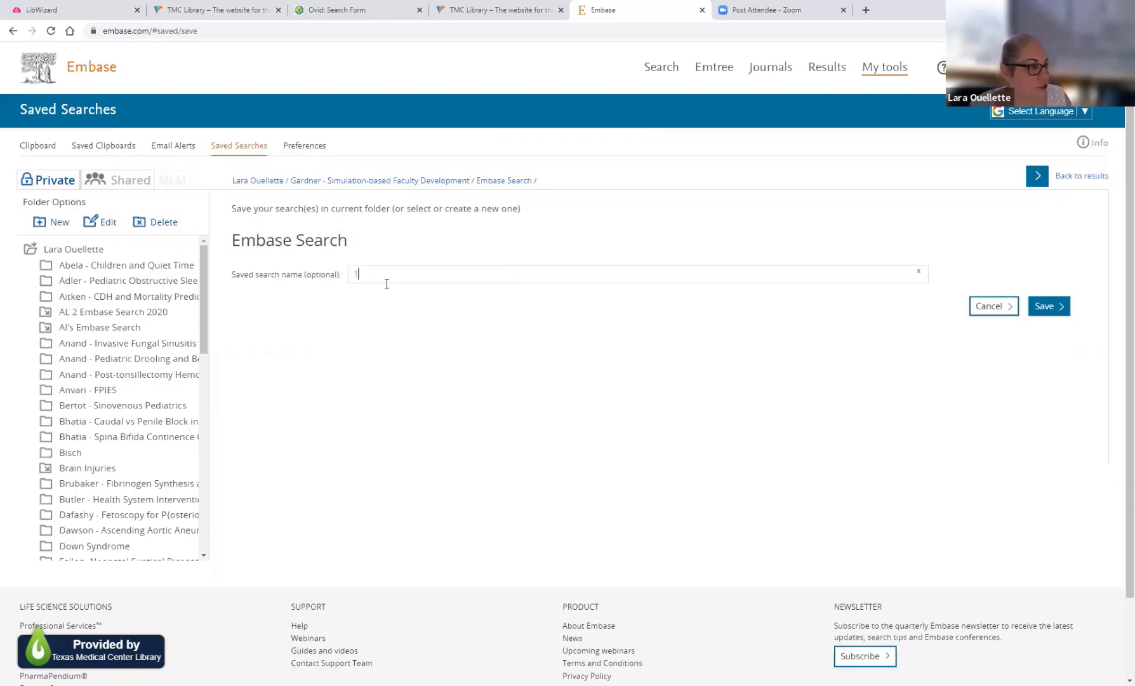
click(1048, 307)
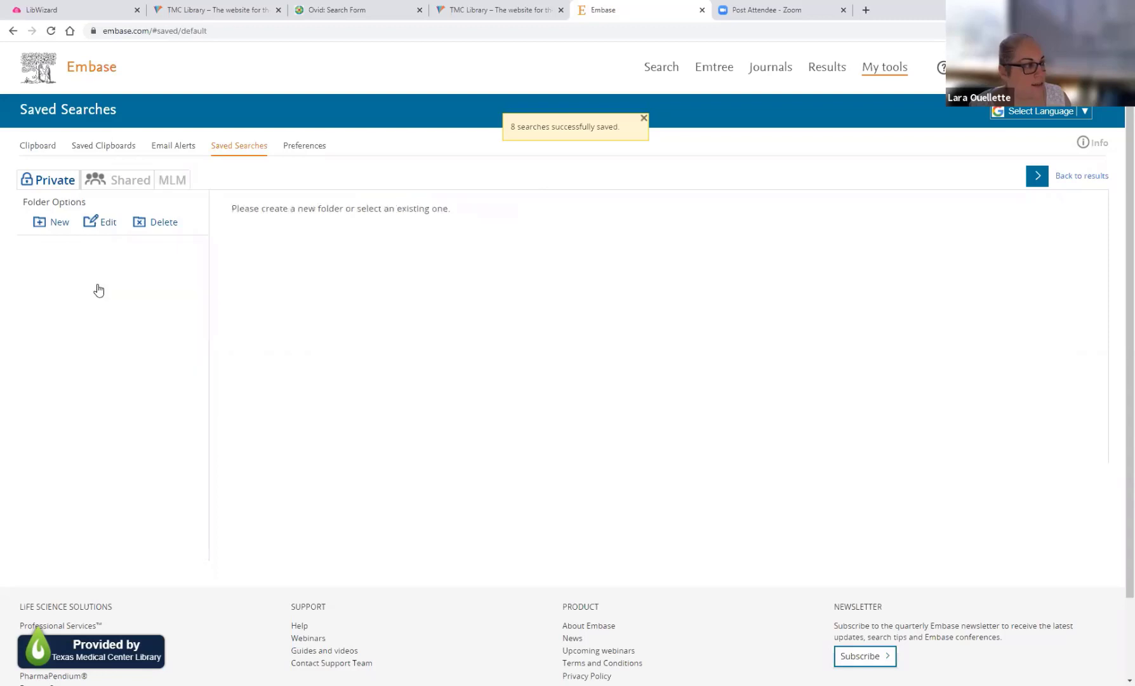
scroll(111, 419, down, 3)
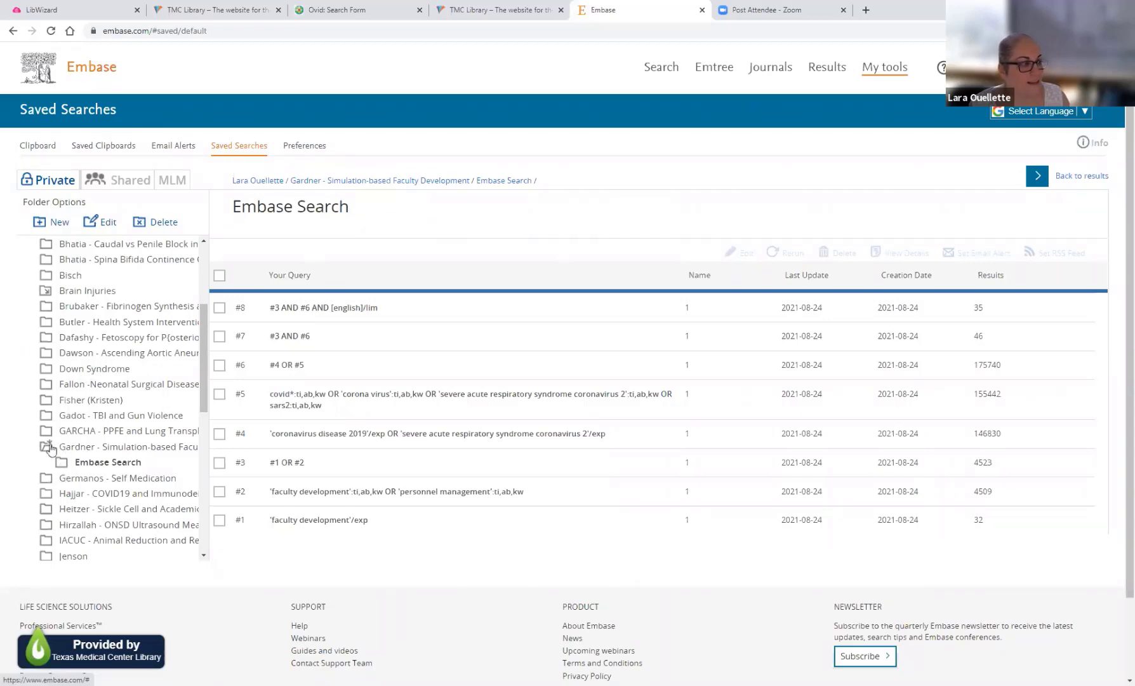
- Create a new private folder named Embase inside the Embase Search folder
click(52, 223)
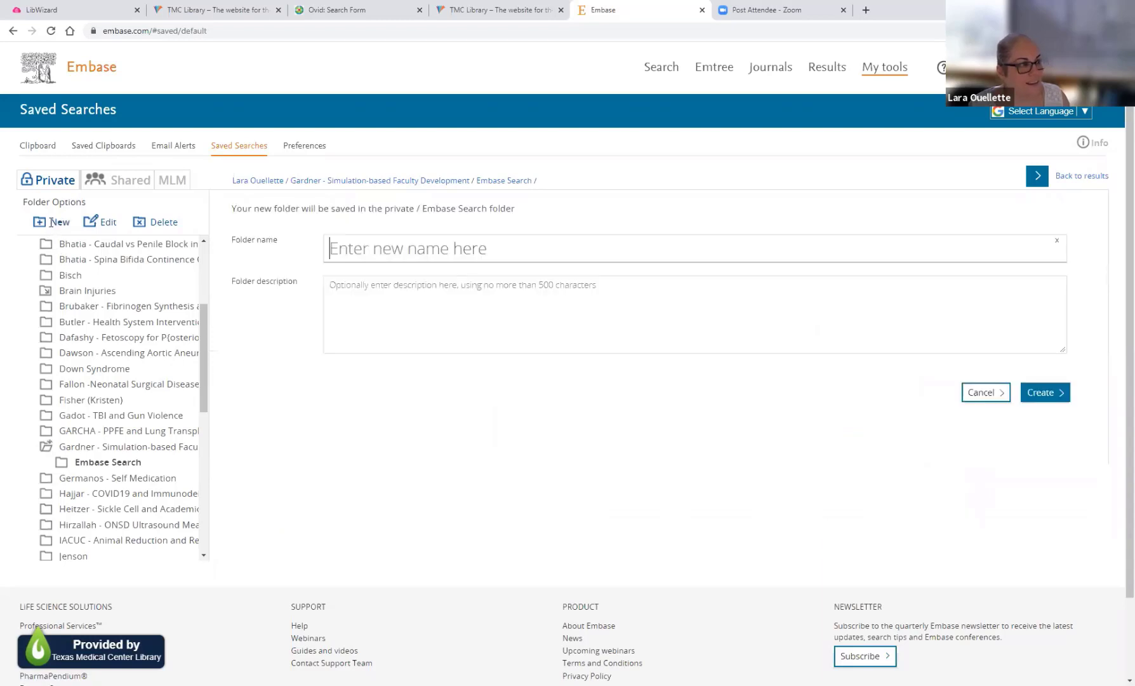
click(369, 250)
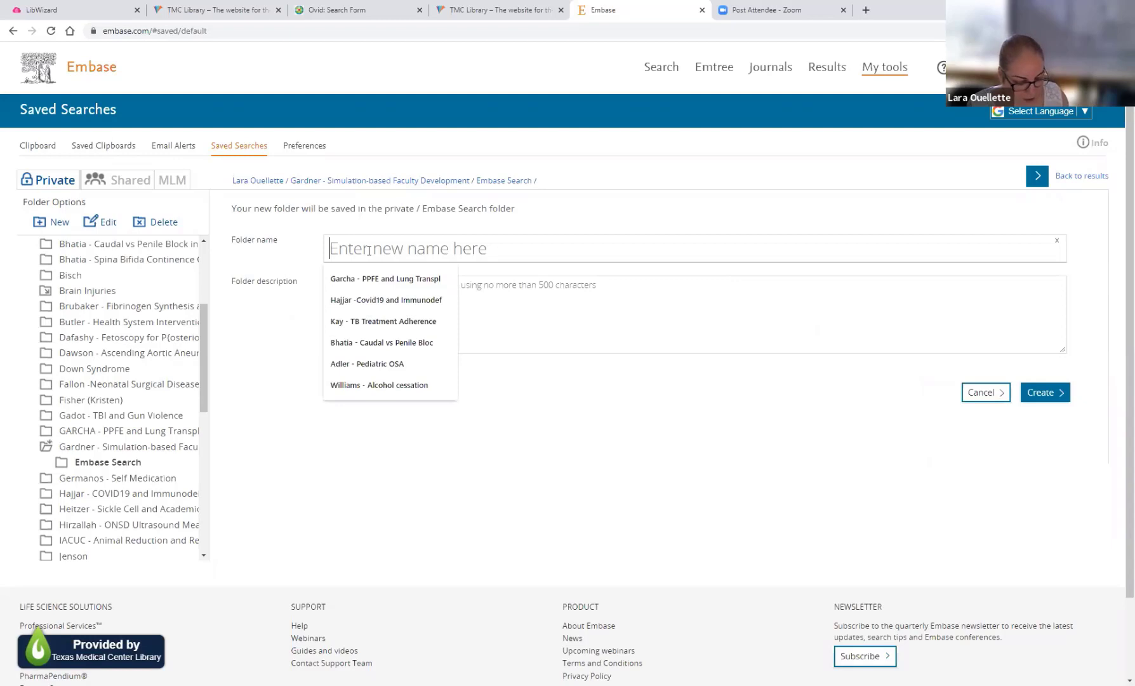
text(Embase)
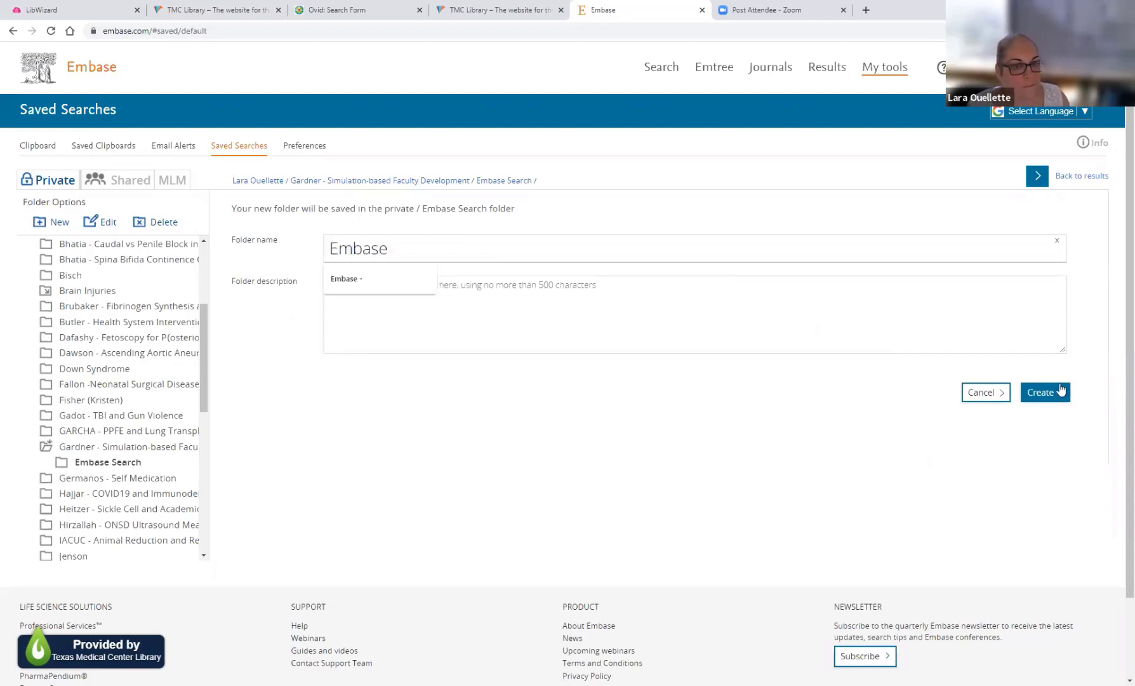
click(1056, 393)
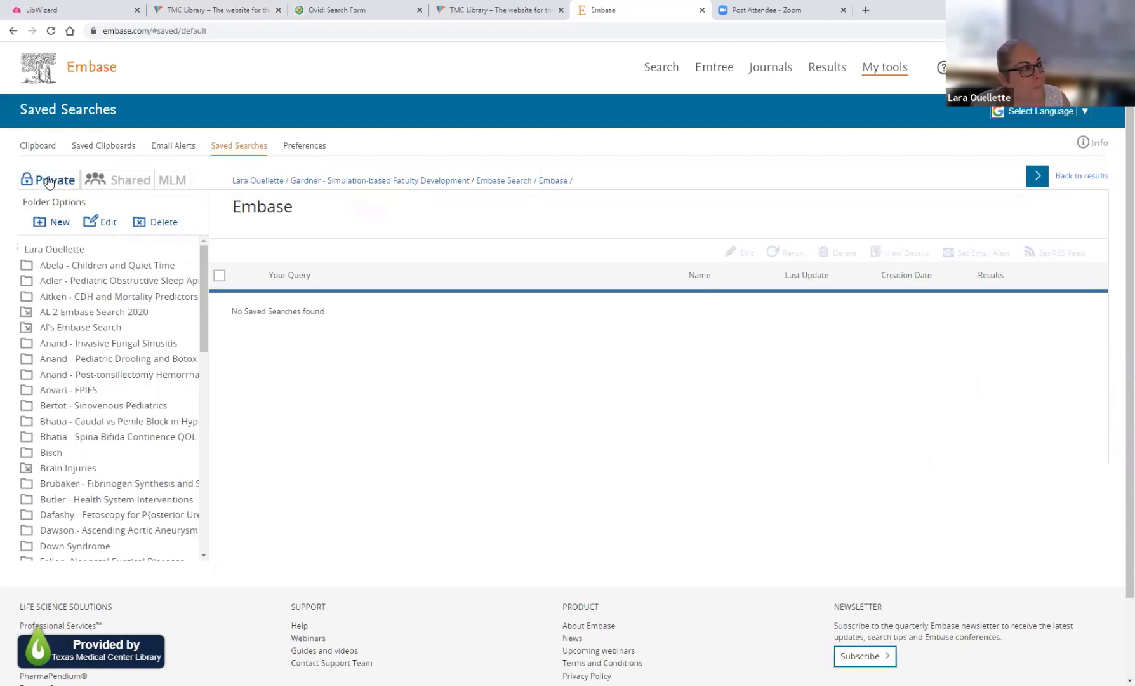
- View the Browse Emtree page and return to the Quick Search form
click(53, 71)
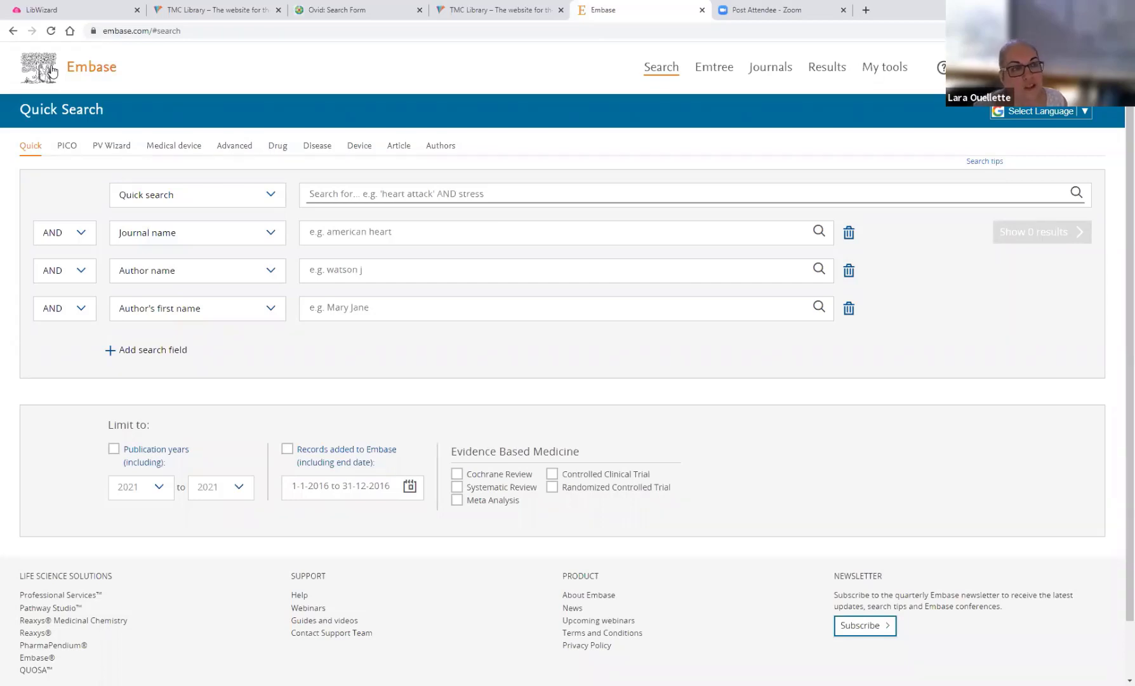
click(709, 72)
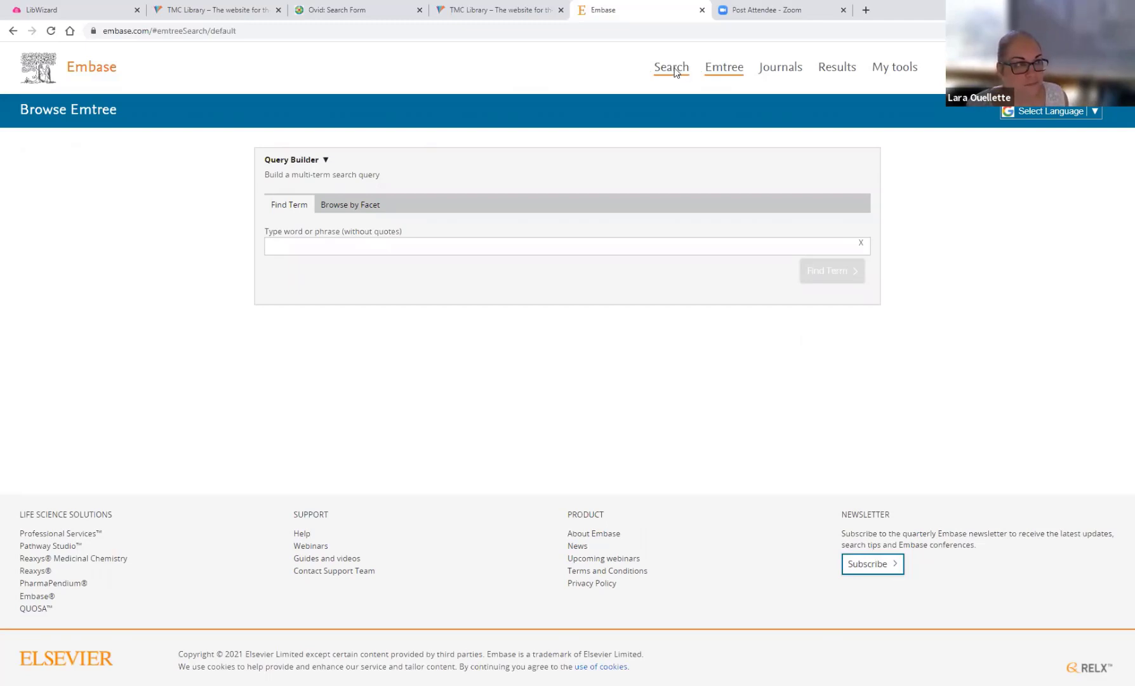
click(673, 69)
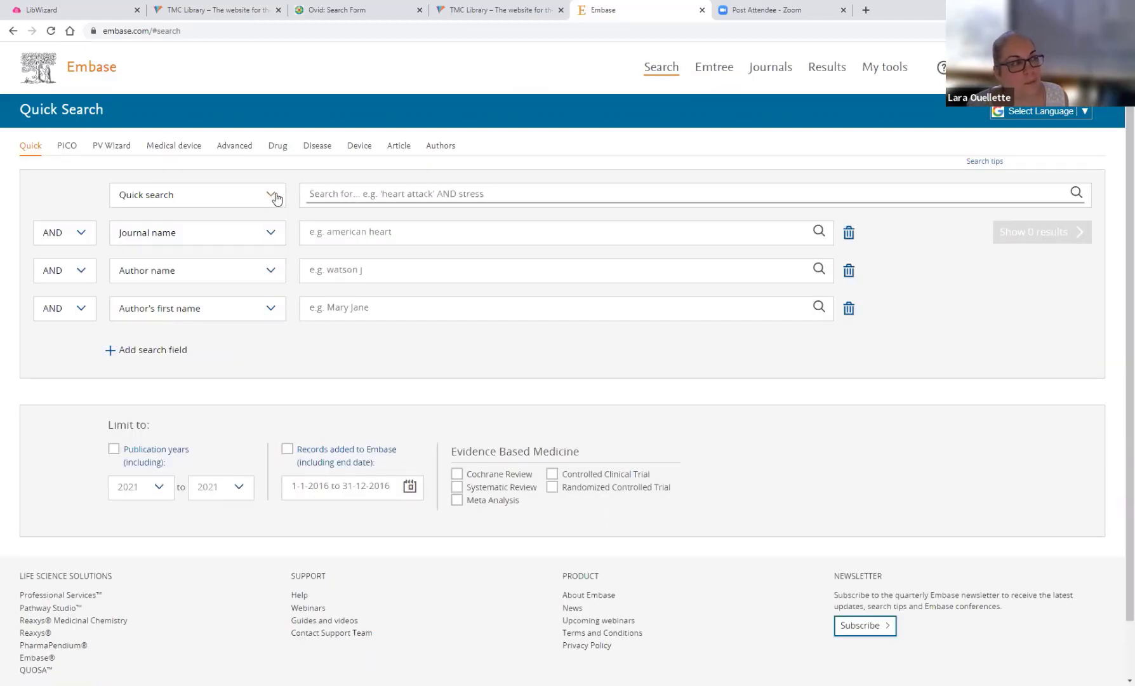
- Examine the searchable fields available for the first row of the Quick Search form
click(276, 198)
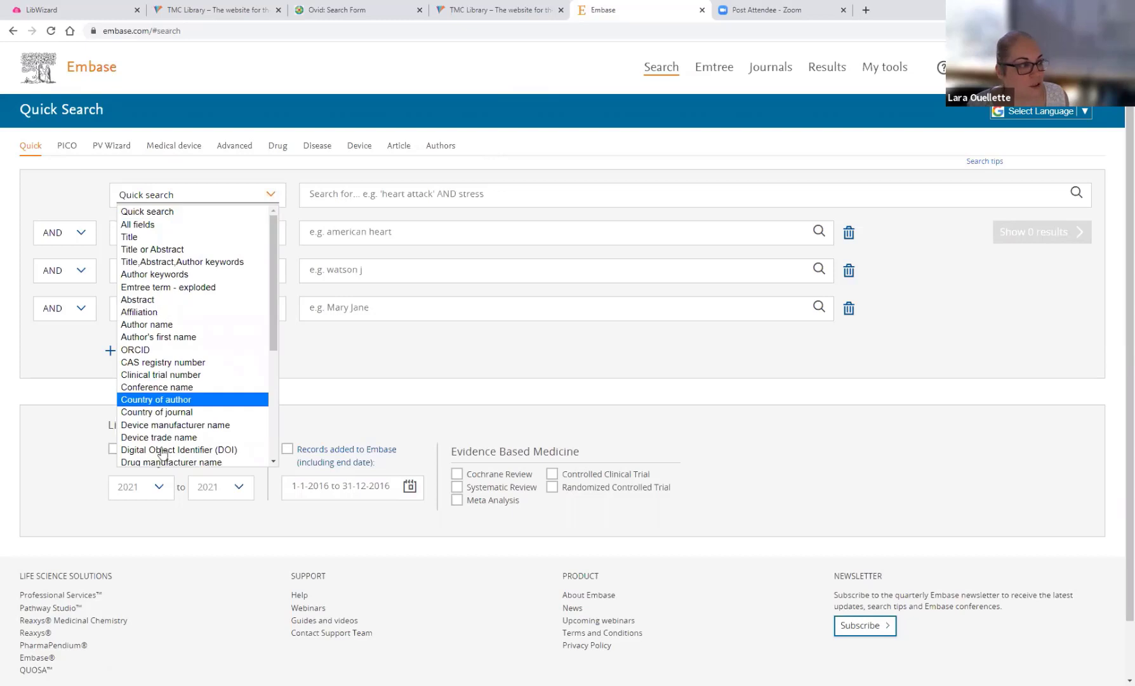
scroll(163, 452, down, 1)
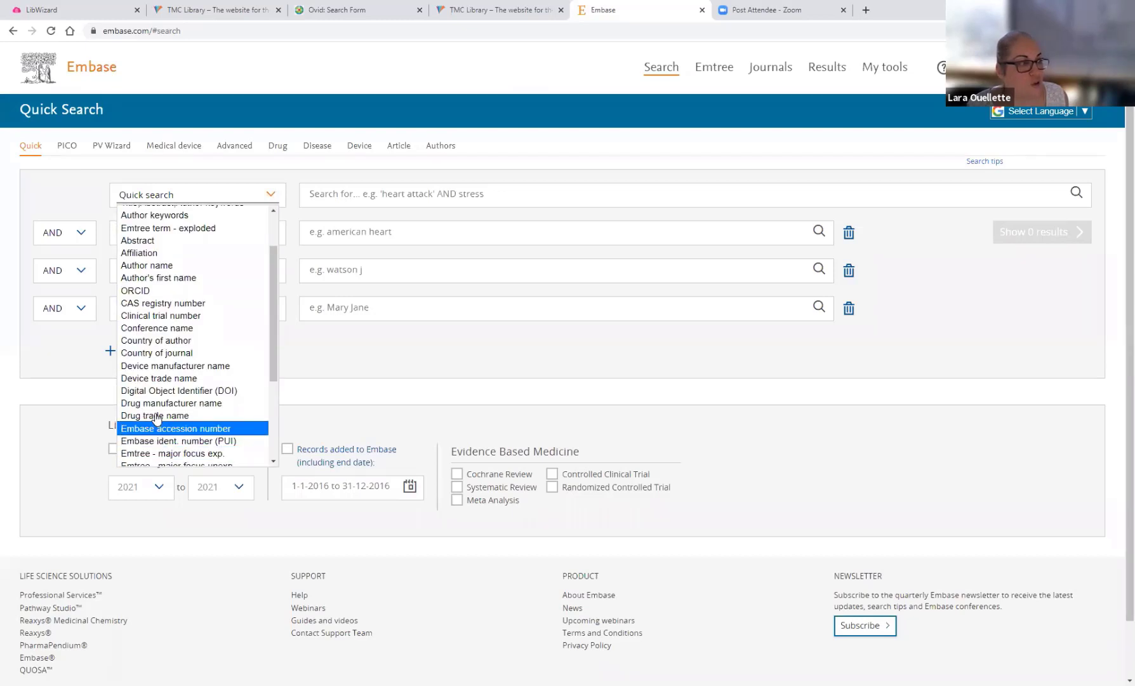
scroll(191, 264, up, 1)
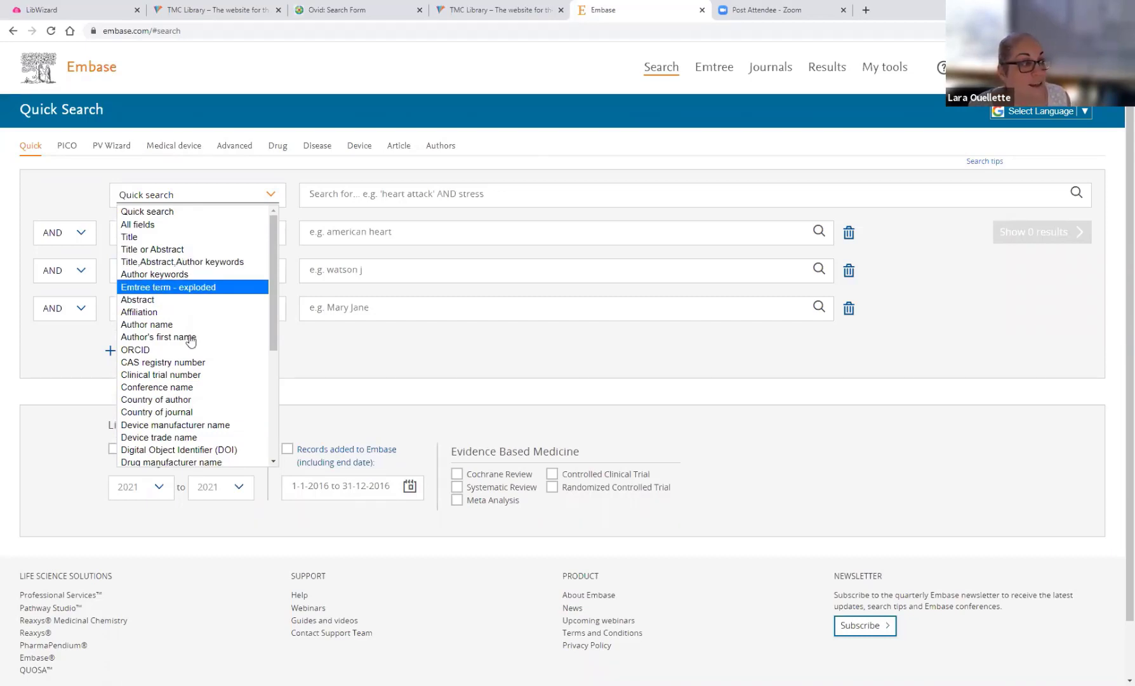
scroll(177, 279, down, 2)
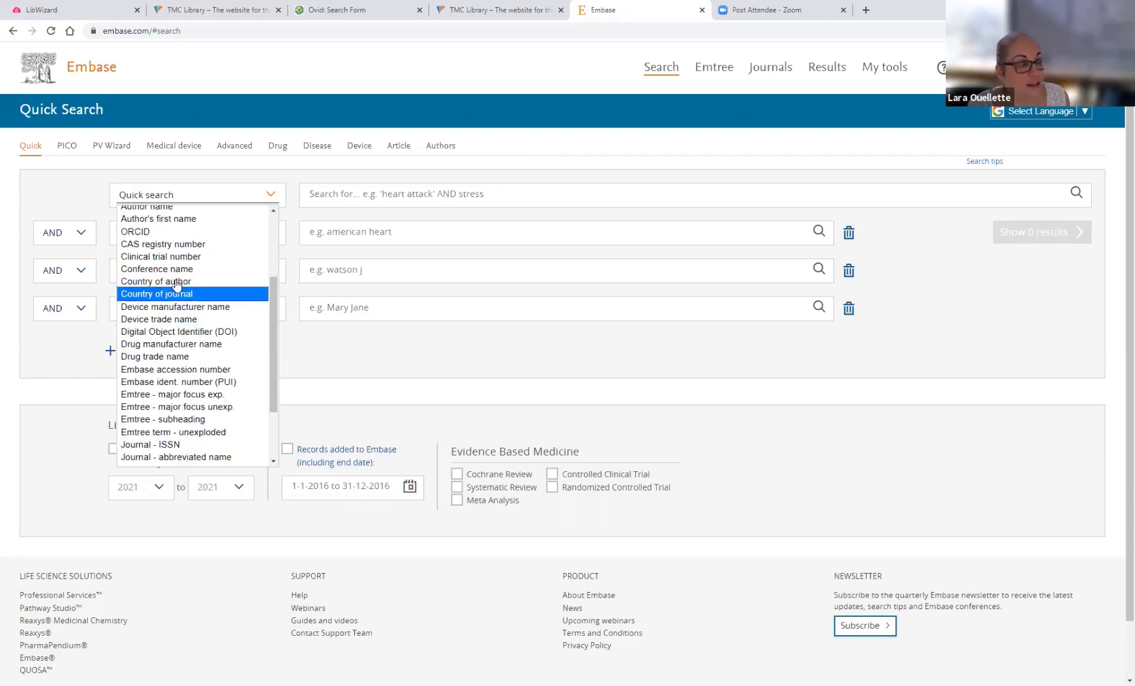
scroll(178, 285, down, 1)
scroll(177, 285, down, 2)
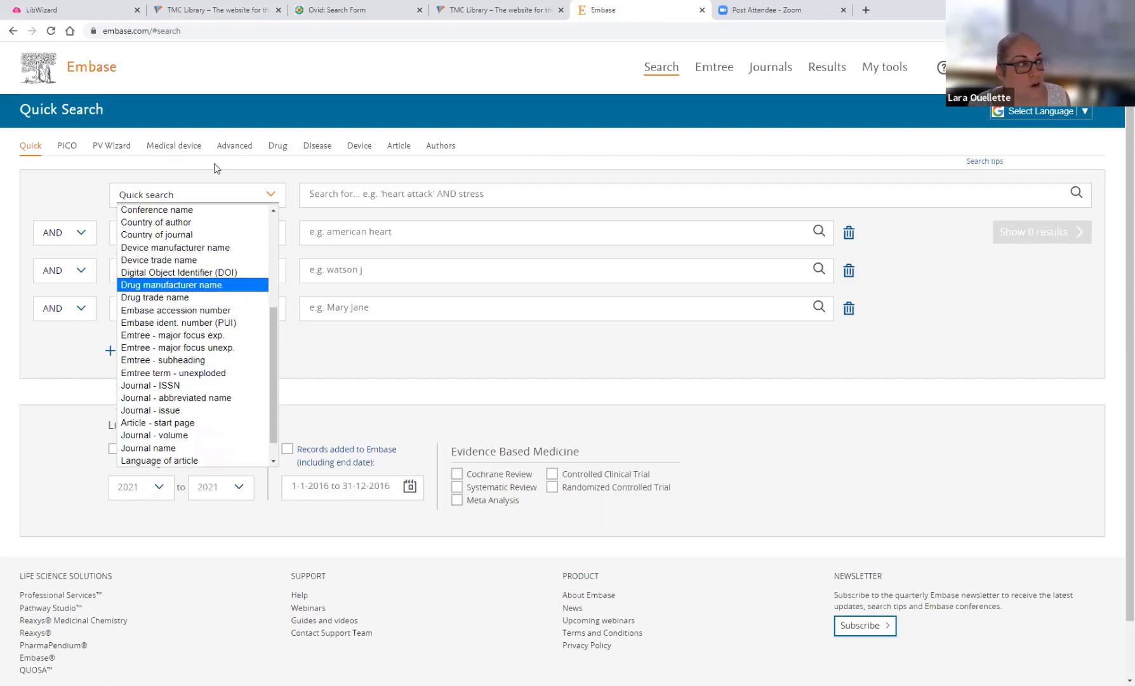